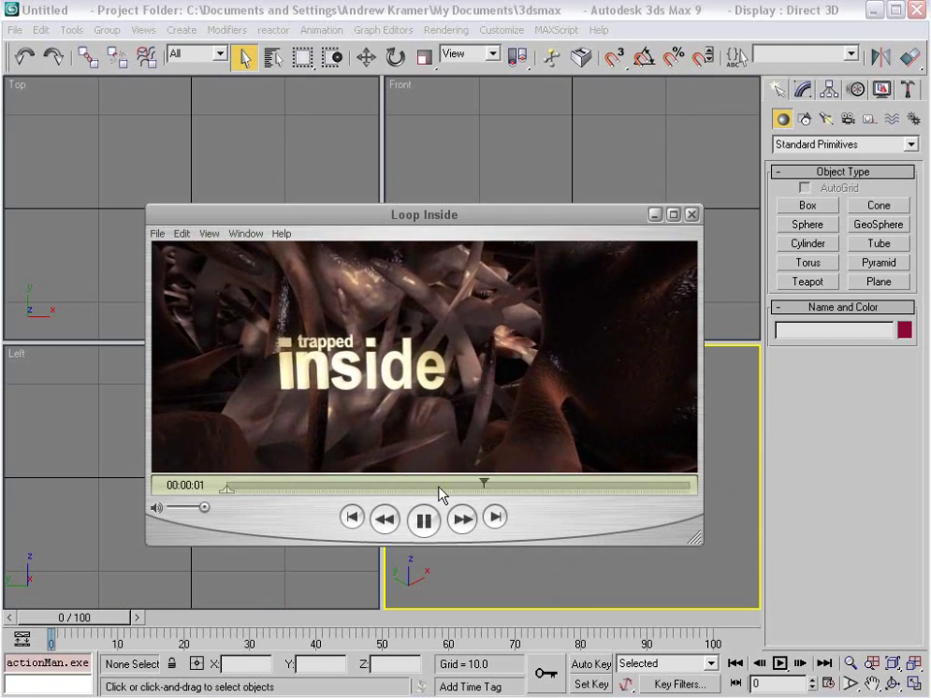
# - Pause the Loop Inside preview video and switch to 3ds Max
pyautogui.press('space')
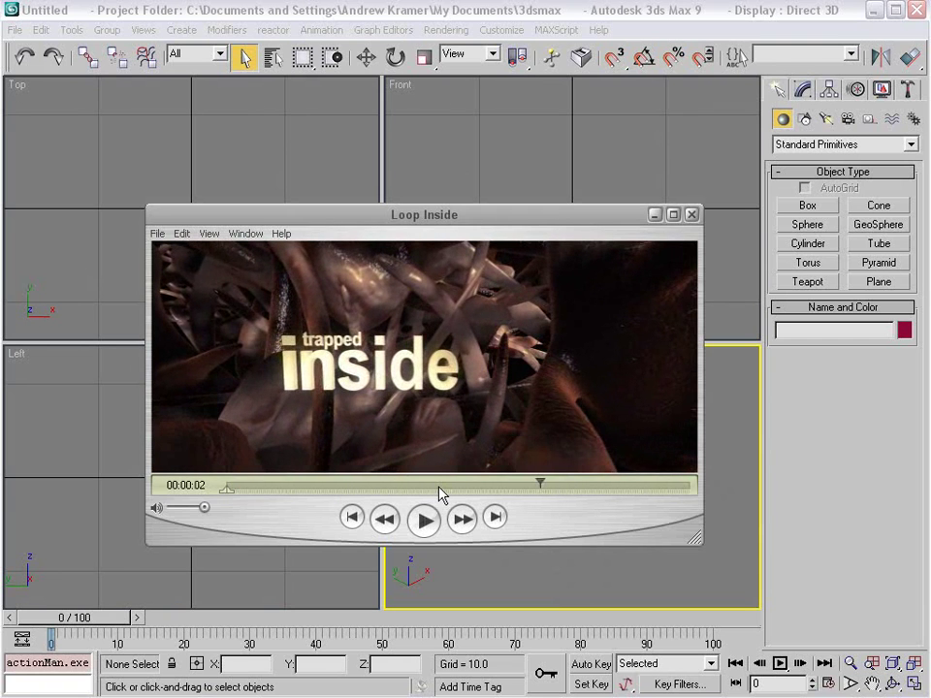
pyautogui.click(518, 10)
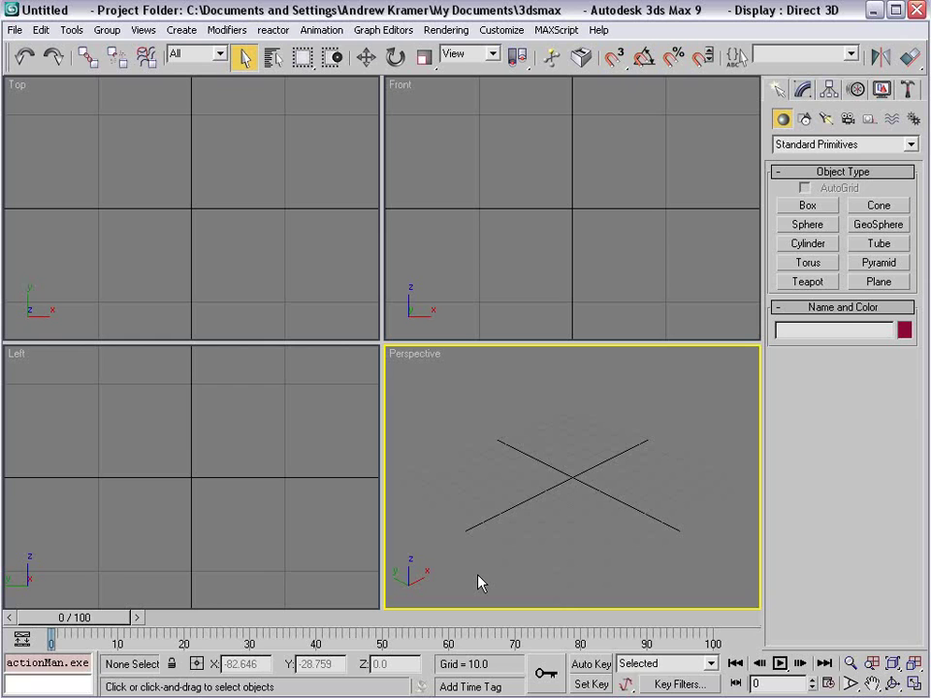
# - Create a sphere with a radius of about 52 at the grid's centre and set its segments to 12
pyautogui.click(808, 226)
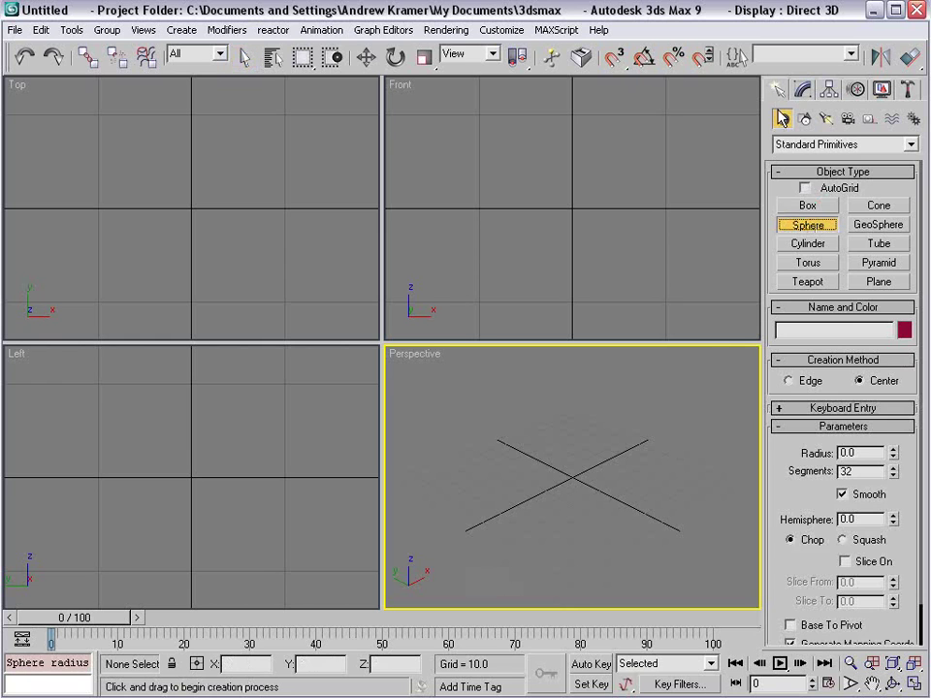
pyautogui.moveTo(573, 472); pyautogui.dragTo(615, 519)
pyautogui.click(804, 91)
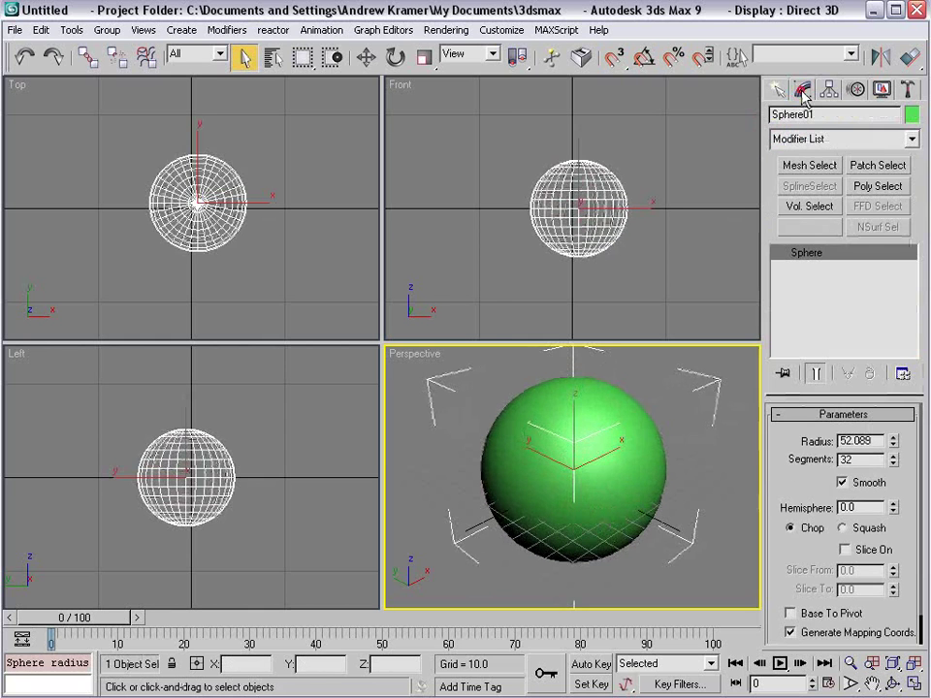
pyautogui.click(871, 461)
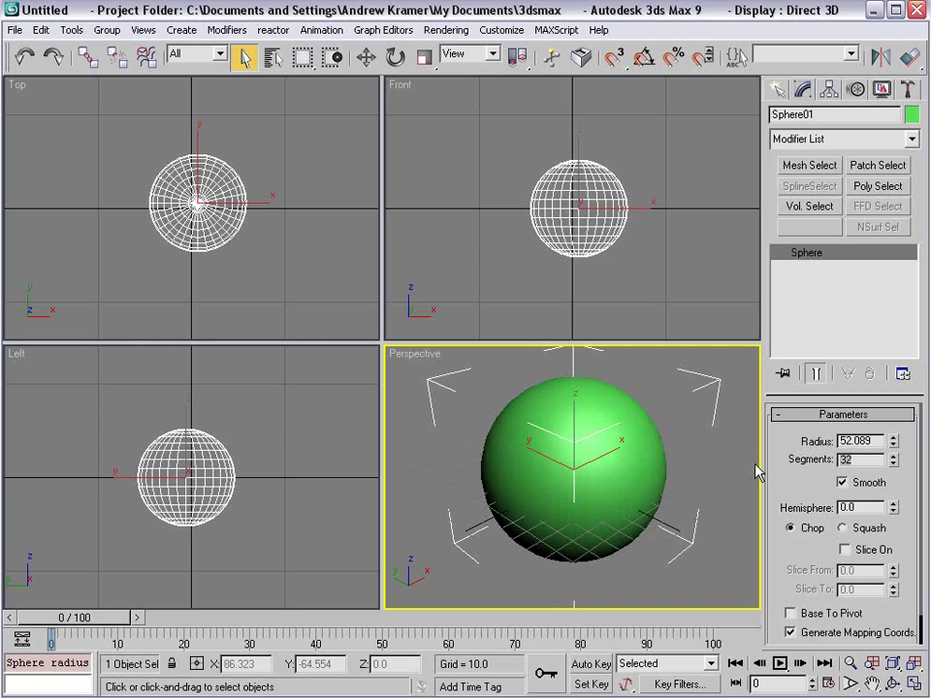
pyautogui.press('Return')
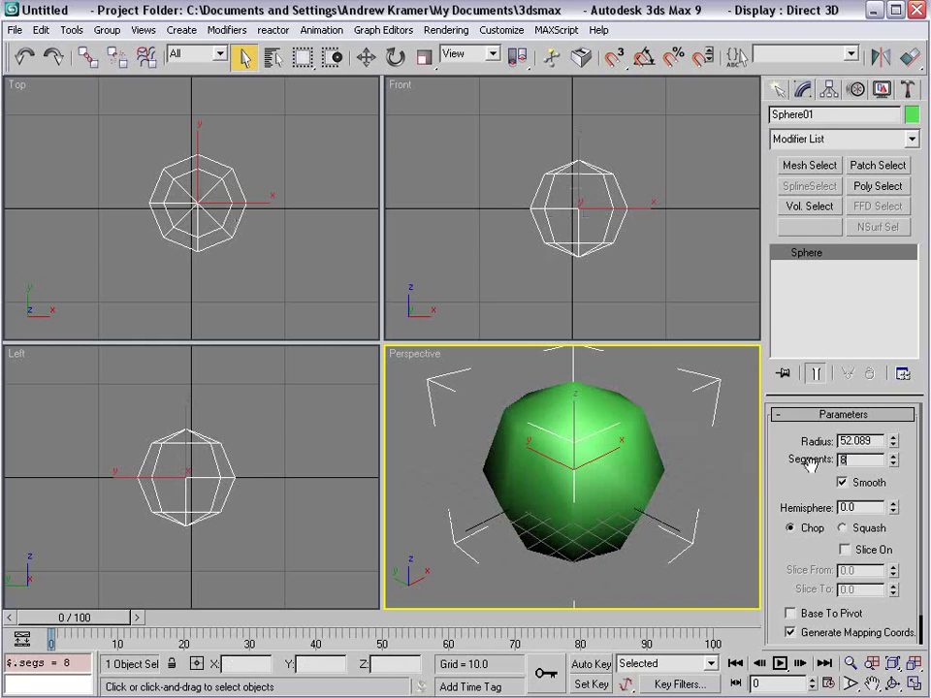
pyautogui.write('12')
pyautogui.press('Return')
# - Show edged faces in the Perspective view and raise the sphere's segments to 18
pyautogui.rightClick(414, 354)
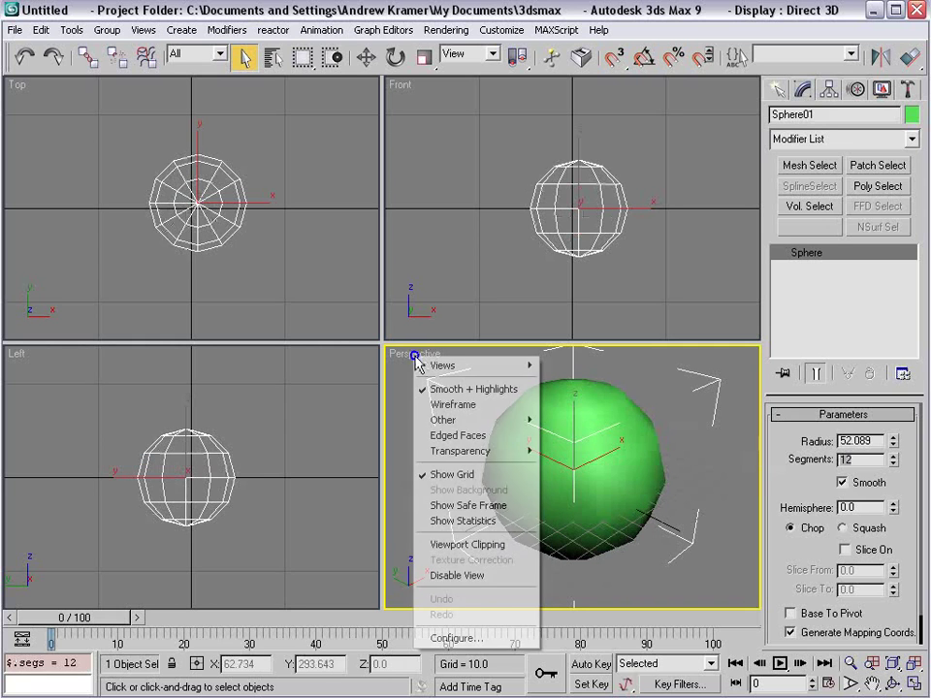
pyautogui.click(453, 436)
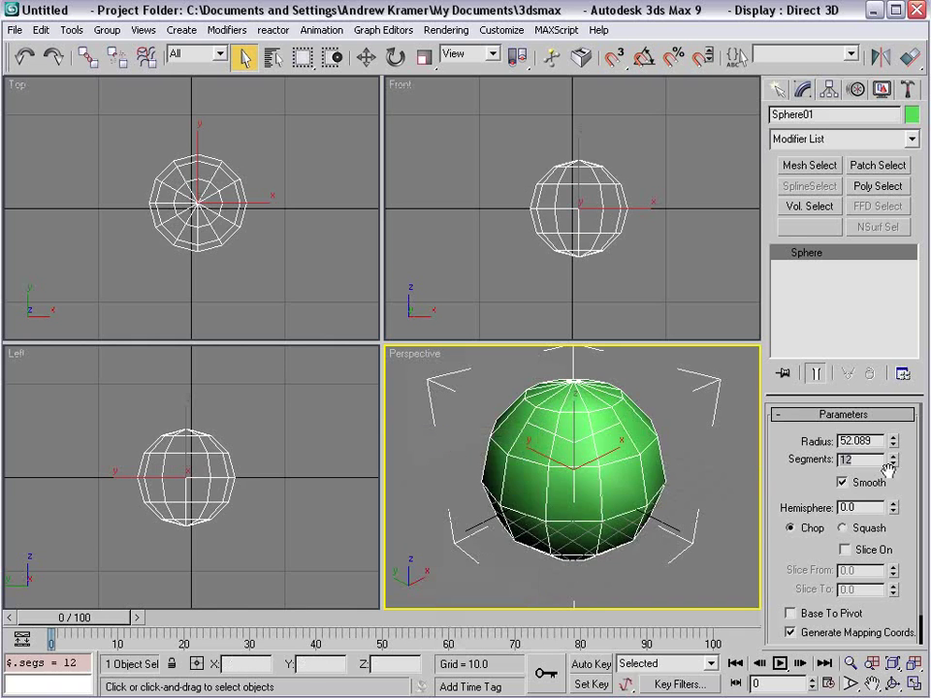
pyautogui.moveTo(896, 466); pyautogui.dragTo(892, 411)
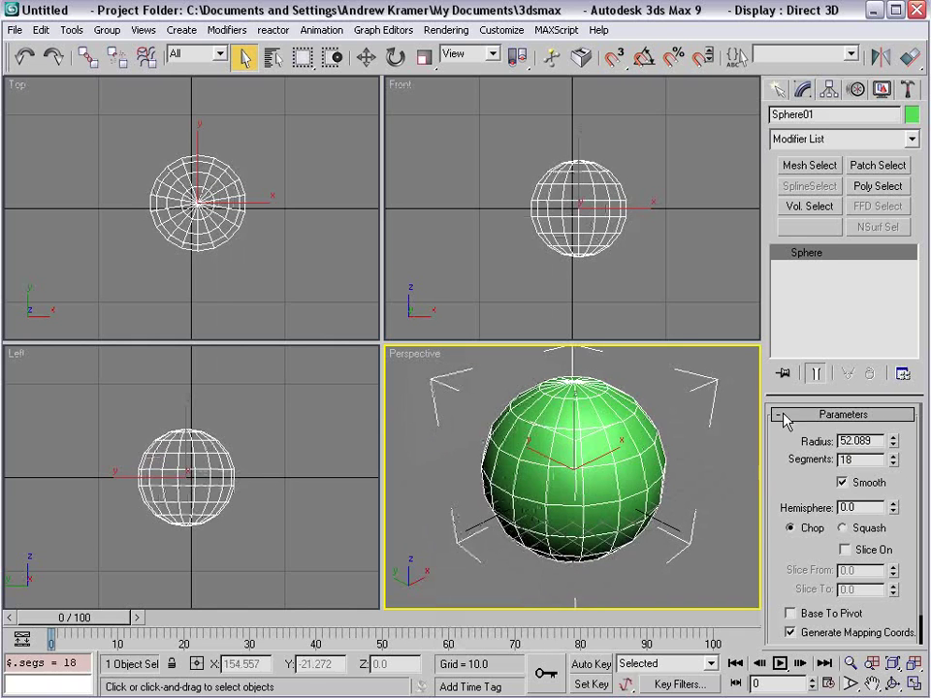
# - Convert the sphere to an Editable Poly
pyautogui.keyDown('alt'); pyautogui.moveTo(559, 495); pyautogui.dragTo(524, 408, button='middle'); pyautogui.keyUp('alt')
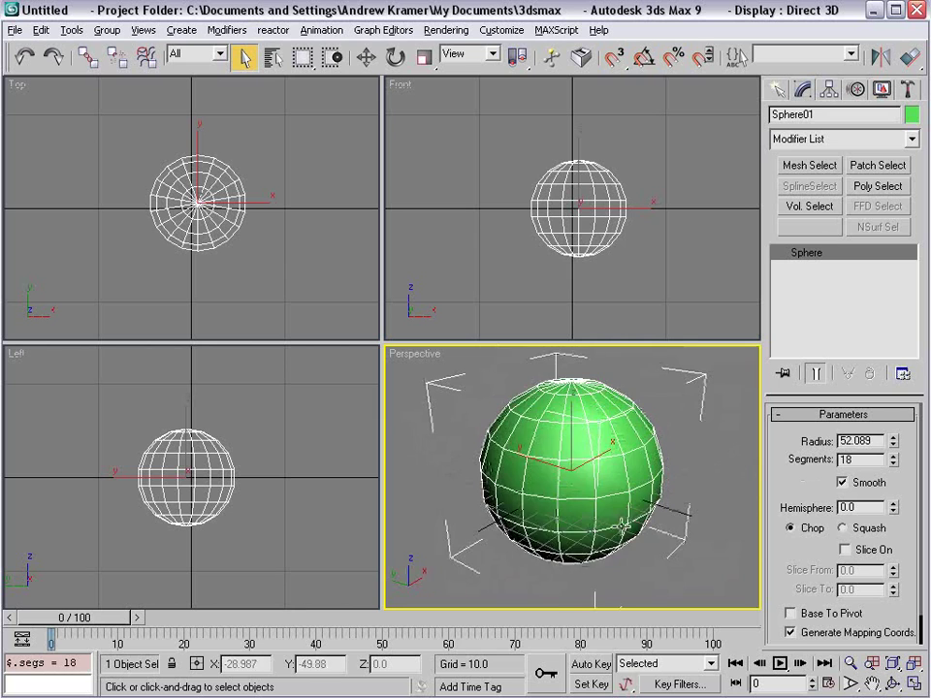
pyautogui.rightClick(524, 408)
pyautogui.moveTo(568, 555)
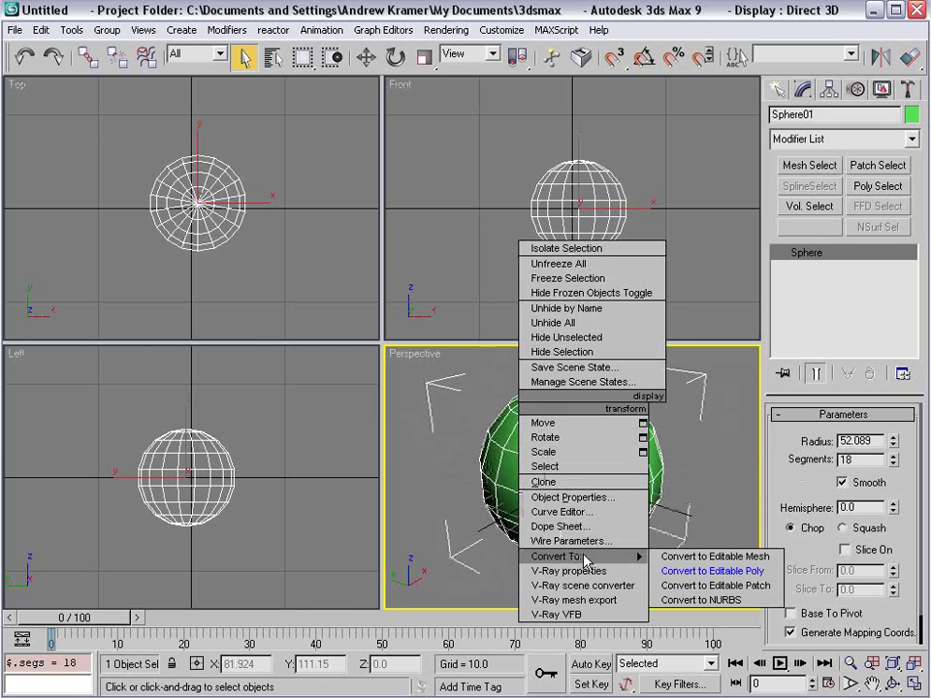
pyautogui.click(768, 574)
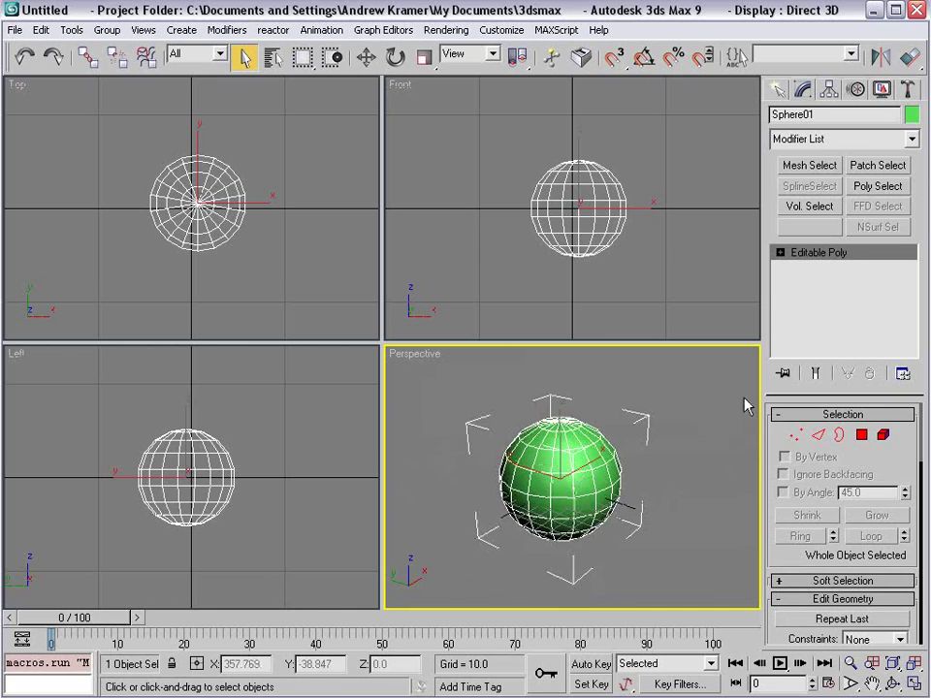
# - Widen the command panel to two columns and switch the sphere to polygon sub-object editing
pyautogui.moveTo(761, 398); pyautogui.dragTo(685, 407)
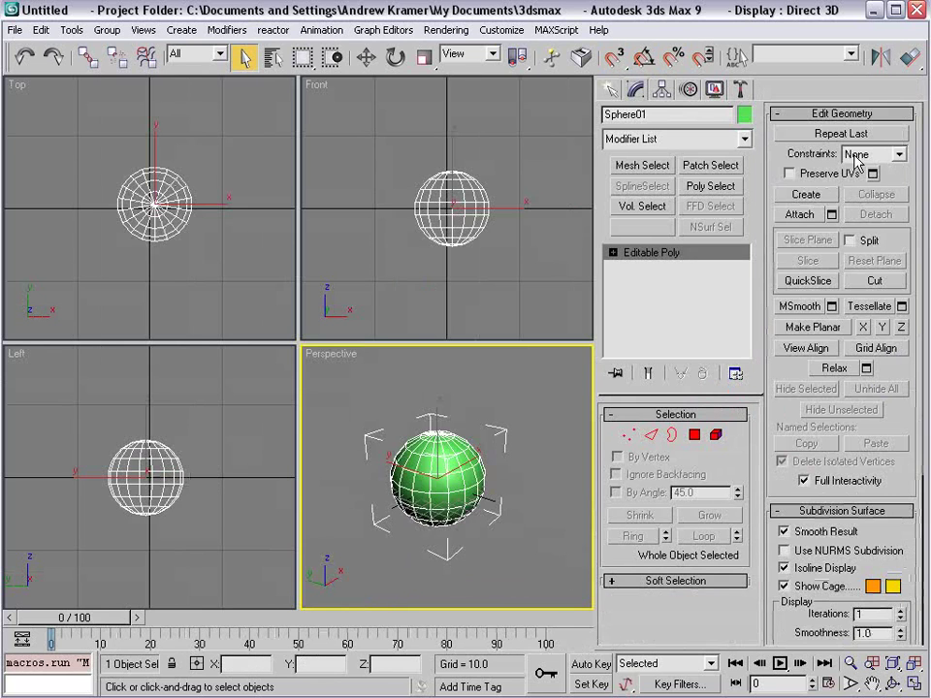
pyautogui.click(699, 437)
pyautogui.keyDown('alt'); pyautogui.moveTo(498, 493); pyautogui.dragTo(488, 499, button='middle'); pyautogui.keyUp('alt')
pyautogui.scroll(3, 488, 499)
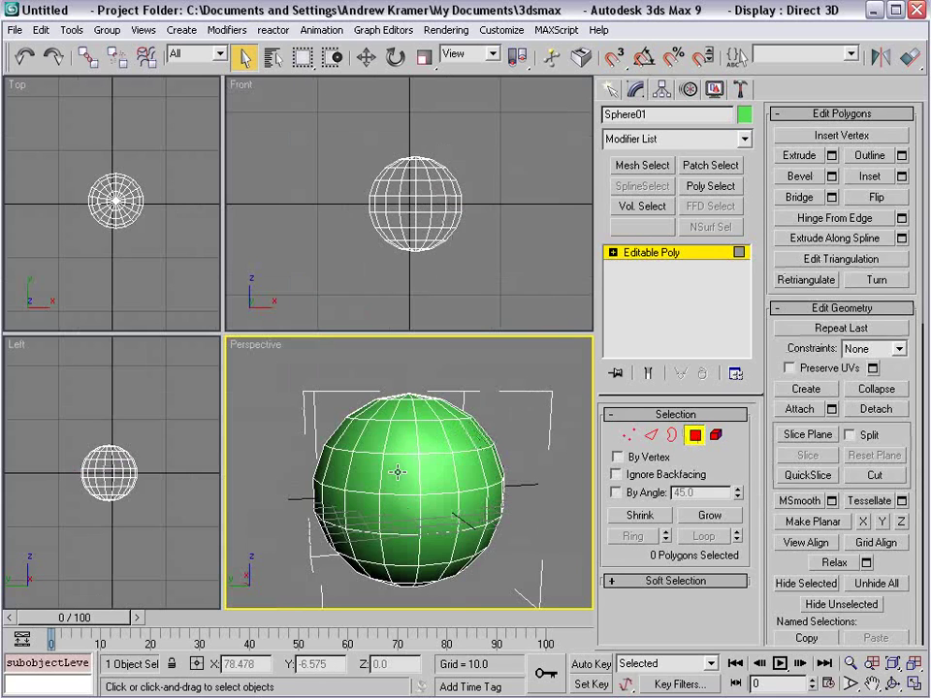
# - Select 20 separate polygons scattered all around the sphere as bases for the spikes
pyautogui.click(402, 440)
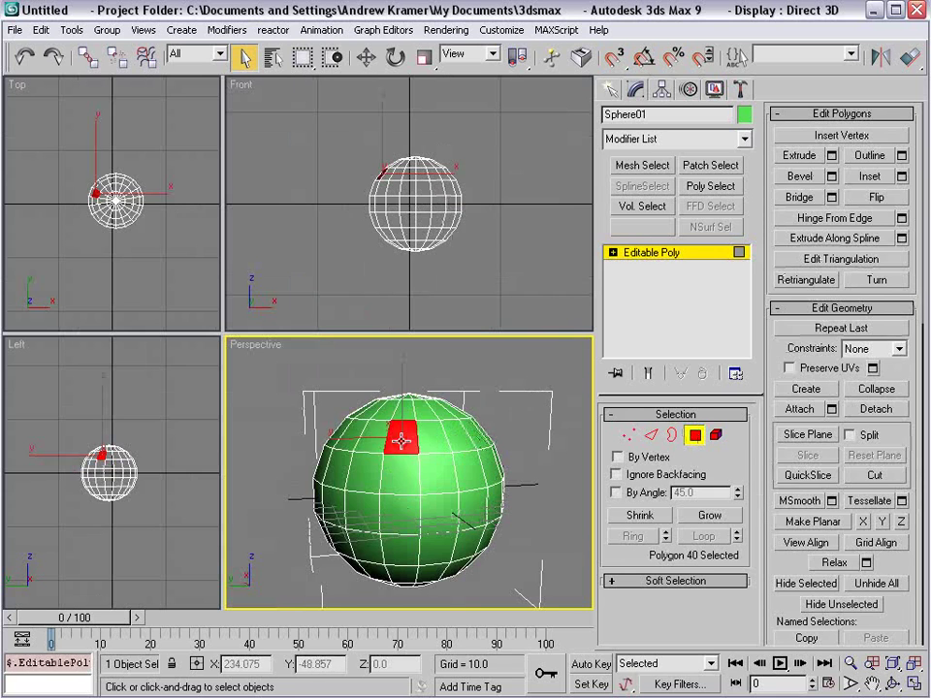
pyautogui.keyDown('ctrl'); pyautogui.click(338, 471); pyautogui.keyUp('ctrl')
pyautogui.keyDown('ctrl'); pyautogui.click(452, 512); pyautogui.keyUp('ctrl')
pyautogui.keyDown('alt'); pyautogui.moveTo(347, 533); pyautogui.dragTo(413, 484, button='middle'); pyautogui.keyUp('alt')
pyautogui.keyDown('ctrl'); pyautogui.click(445, 498); pyautogui.keyUp('ctrl')
pyautogui.keyDown('alt'); pyautogui.moveTo(384, 534); pyautogui.dragTo(426, 477, button='middle'); pyautogui.keyUp('alt')
pyautogui.keyDown('ctrl'); pyautogui.click(440, 486); pyautogui.keyUp('ctrl')
pyautogui.keyDown('ctrl'); pyautogui.click(432, 500); pyautogui.keyUp('ctrl')
pyautogui.keyDown('ctrl'); pyautogui.click(429, 464); pyautogui.keyUp('ctrl')
pyautogui.keyDown('ctrl'); pyautogui.click(369, 482); pyautogui.keyUp('ctrl')
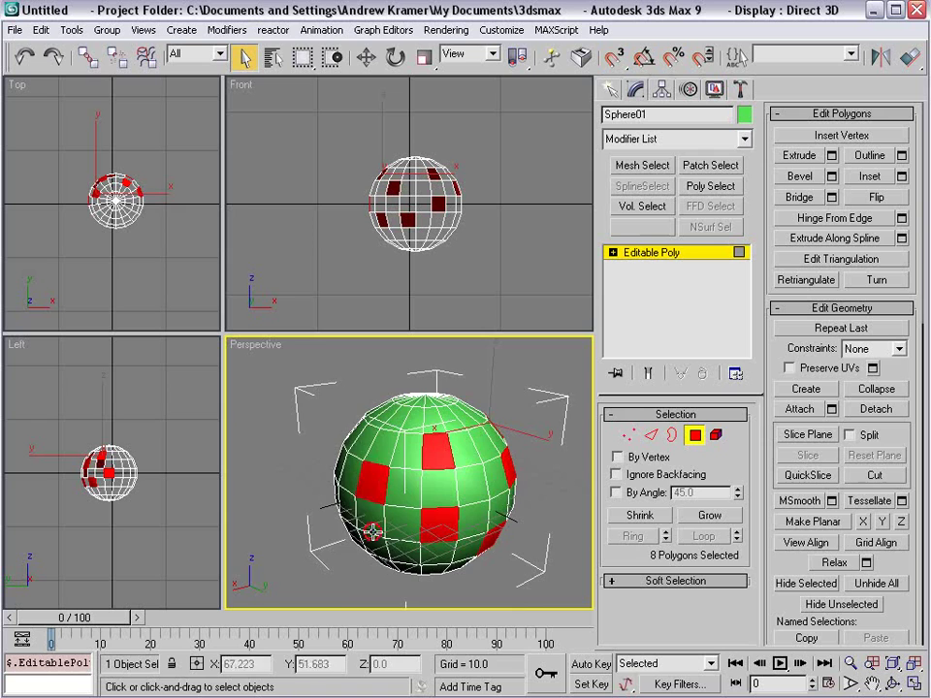
pyautogui.keyDown('alt'); pyautogui.moveTo(374, 534); pyautogui.dragTo(454, 508, button='middle'); pyautogui.keyUp('alt')
pyautogui.keyDown('ctrl'); pyautogui.click(404, 527); pyautogui.keyUp('ctrl')
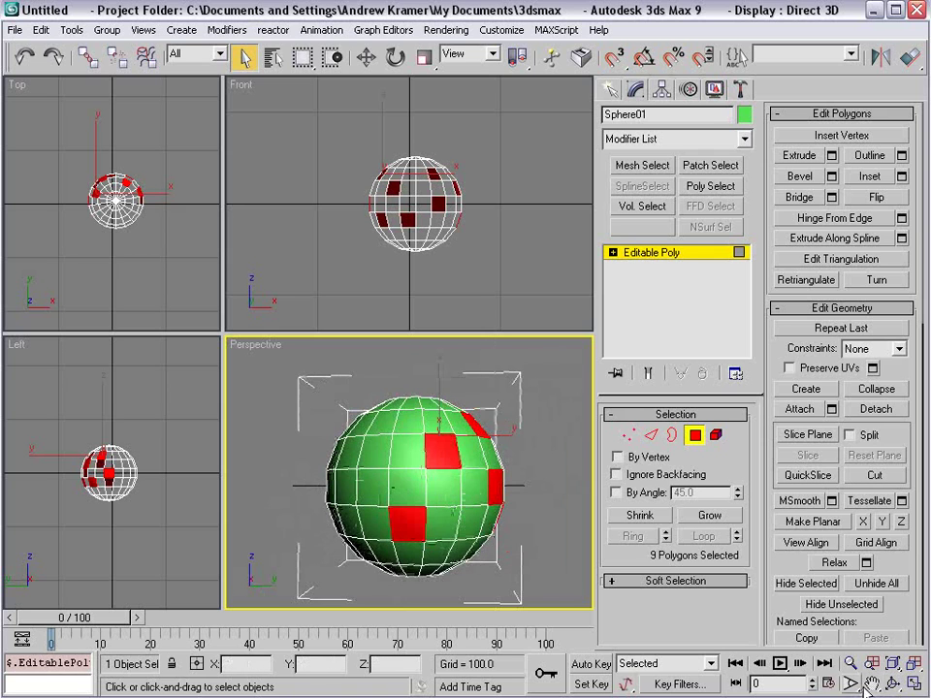
pyautogui.keyDown('alt'); pyautogui.moveTo(381, 501); pyautogui.dragTo(462, 504, button='middle'); pyautogui.keyUp('alt')
pyautogui.keyDown('ctrl'); pyautogui.click(425, 462); pyautogui.keyUp('ctrl')
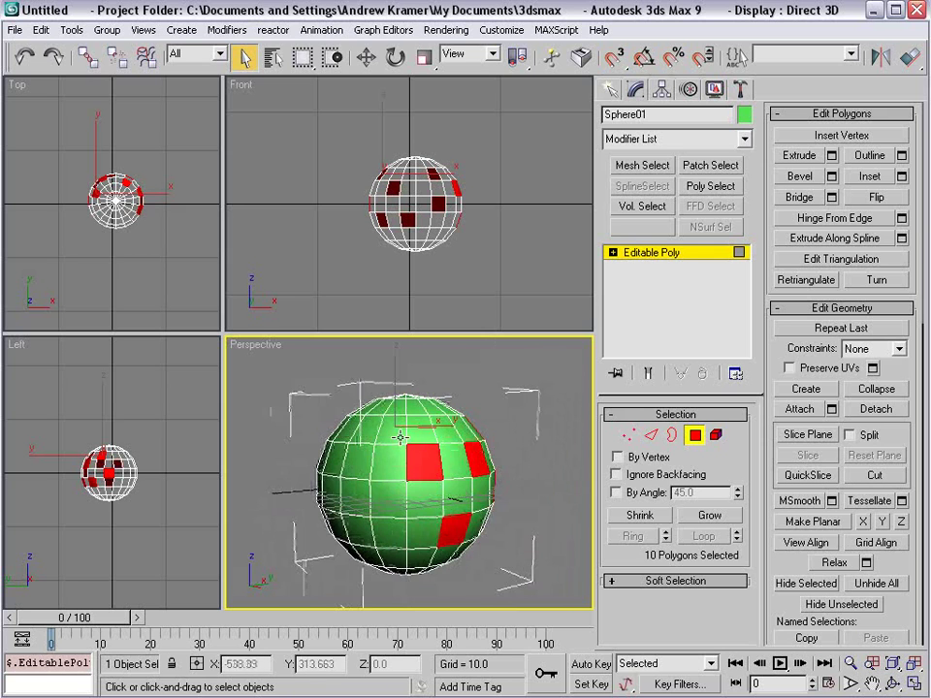
pyautogui.keyDown('ctrl'); pyautogui.click(369, 431); pyautogui.keyUp('ctrl')
pyautogui.keyDown('ctrl'); pyautogui.click(335, 494); pyautogui.keyUp('ctrl')
pyautogui.keyDown('alt'); pyautogui.moveTo(335, 495); pyautogui.dragTo(490, 491, button='middle'); pyautogui.keyUp('alt')
pyautogui.keyDown('ctrl'); pyautogui.click(300, 386); pyautogui.keyUp('ctrl')
pyautogui.keyDown('ctrl'); pyautogui.click(408, 546); pyautogui.keyUp('ctrl')
pyautogui.keyDown('alt'); pyautogui.moveTo(365, 485); pyautogui.dragTo(341, 493, button='middle'); pyautogui.keyUp('alt')
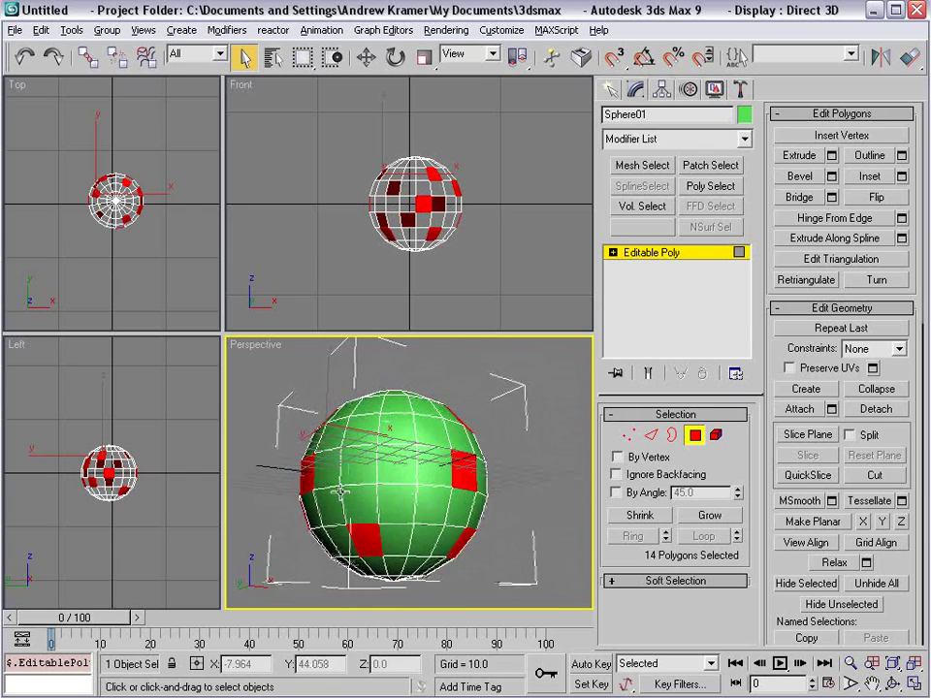
pyautogui.keyDown('alt'); pyautogui.moveTo(351, 449); pyautogui.dragTo(310, 466, button='middle'); pyautogui.keyUp('alt')
pyautogui.keyDown('ctrl'); pyautogui.click(354, 491); pyautogui.keyUp('ctrl')
pyautogui.keyDown('ctrl'); pyautogui.click(401, 520); pyautogui.keyUp('ctrl')
pyautogui.keyDown('alt'); pyautogui.moveTo(401, 519); pyautogui.dragTo(500, 558, button='middle'); pyautogui.keyUp('alt')
pyautogui.keyDown('ctrl'); pyautogui.click(409, 455); pyautogui.keyUp('ctrl')
pyautogui.keyDown('ctrl'); pyautogui.click(471, 515); pyautogui.keyUp('ctrl')
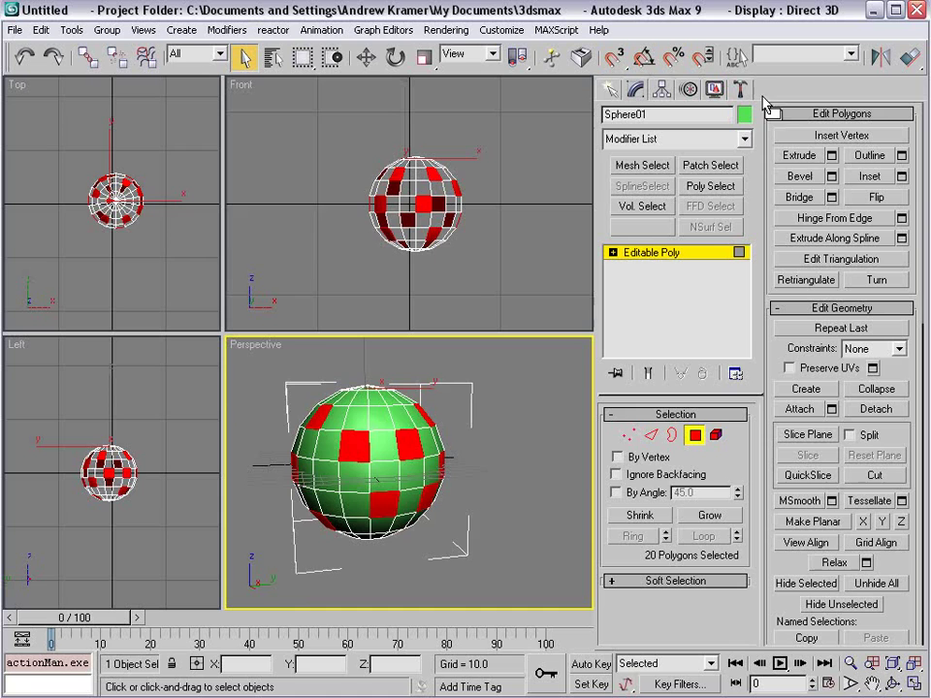
# - Bevel the selected polygons as a group in repeated passes with height 13.6 and outline amount -1.0, and leave polygon editing
pyautogui.click(831, 175)
pyautogui.click(187, 246)
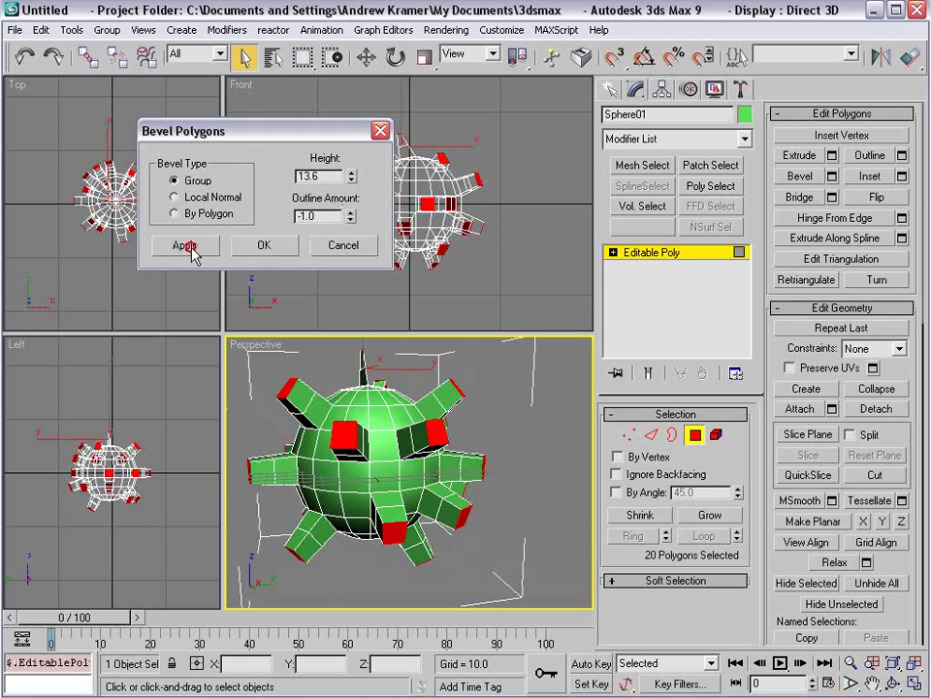
pyautogui.click(187, 247)
pyautogui.click(187, 246)
pyautogui.keyDown('alt'); pyautogui.moveTo(456, 495); pyautogui.dragTo(572, 442, button='middle'); pyautogui.keyUp('alt')
pyautogui.click(261, 250)
pyautogui.scroll(-4, 388, 466)
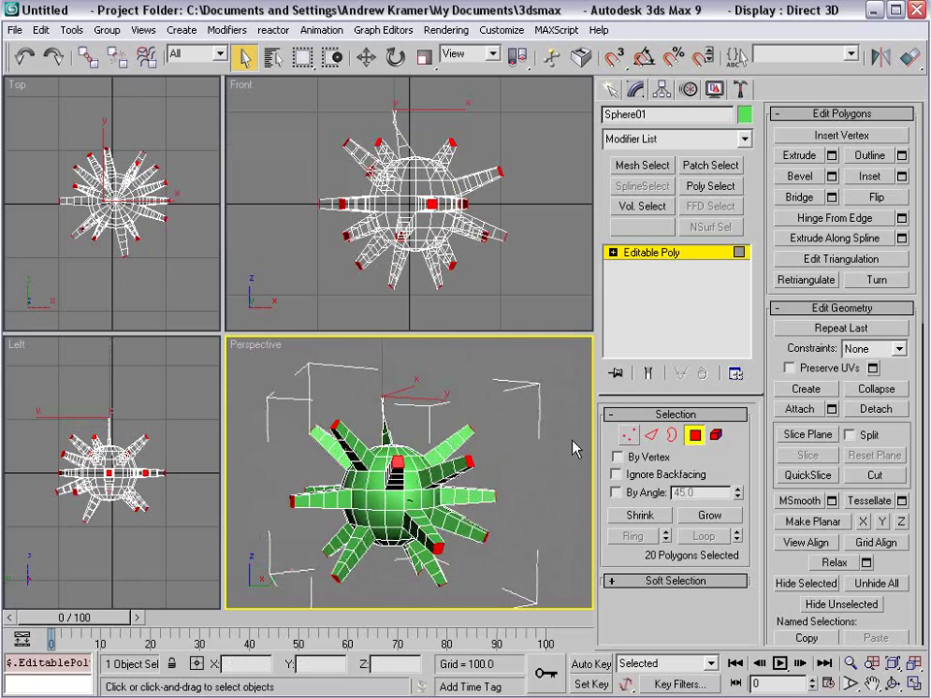
pyautogui.click(697, 435)
# - Apply a TurboSmooth modifier to the spiked sphere
pyautogui.keyDown('alt'); pyautogui.moveTo(532, 332); pyautogui.dragTo(466, 466, button='middle'); pyautogui.keyUp('alt')
pyautogui.scroll(4, 363, 378)
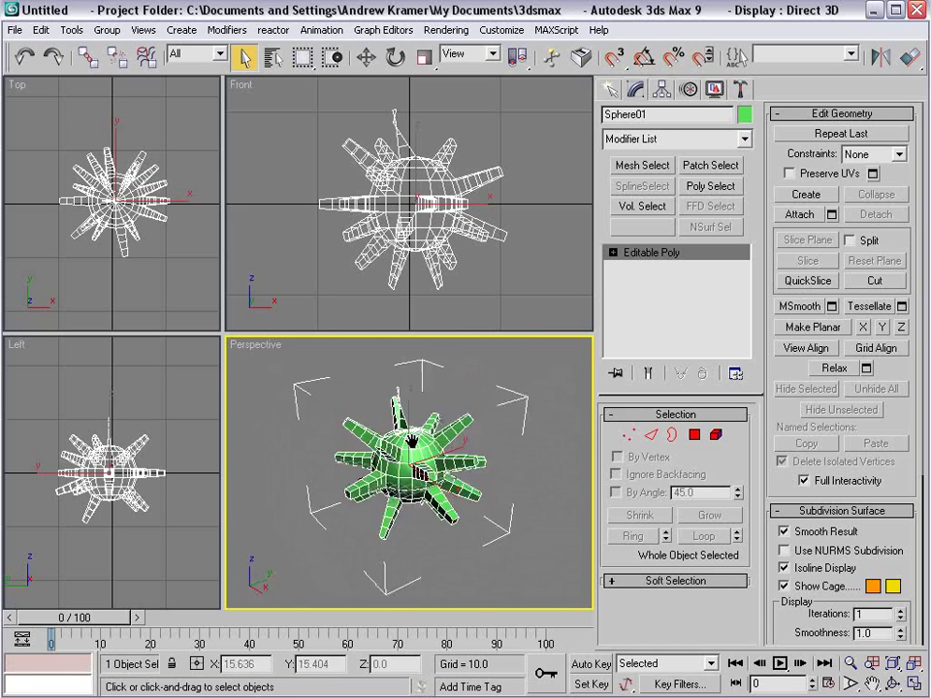
pyautogui.click(734, 144)
pyautogui.scroll(-2, 679, 349)
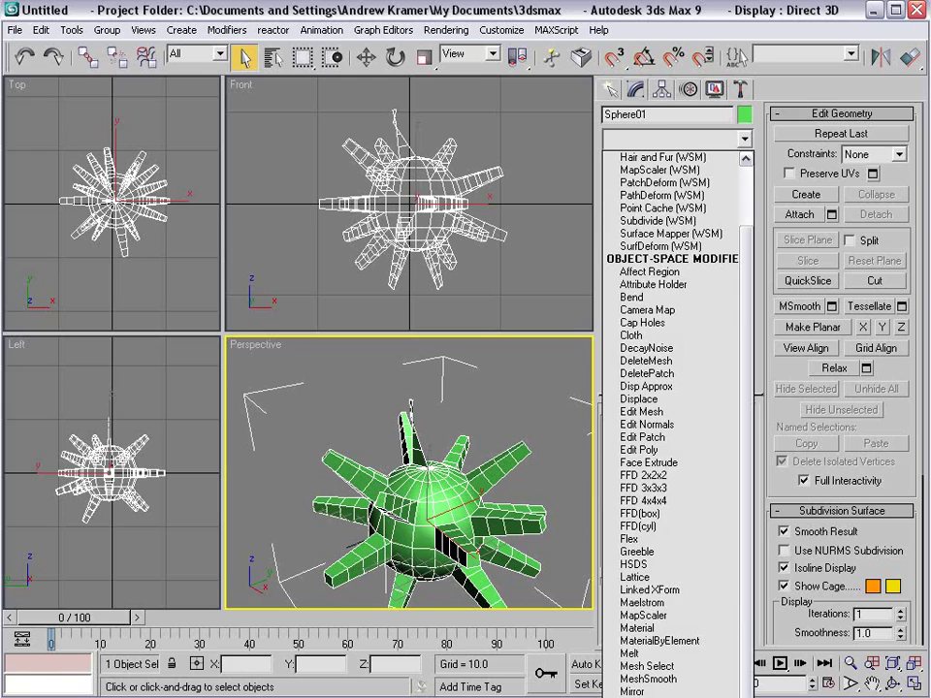
pyautogui.click(670, 696)
# - Add an Edit Poly modifier above TurboSmooth and enter its polygon sub-object level
pyautogui.scroll(3, 438, 524)
pyautogui.keyDown('alt'); pyautogui.moveTo(365, 469); pyautogui.dragTo(416, 477, button='middle'); pyautogui.keyUp('alt')
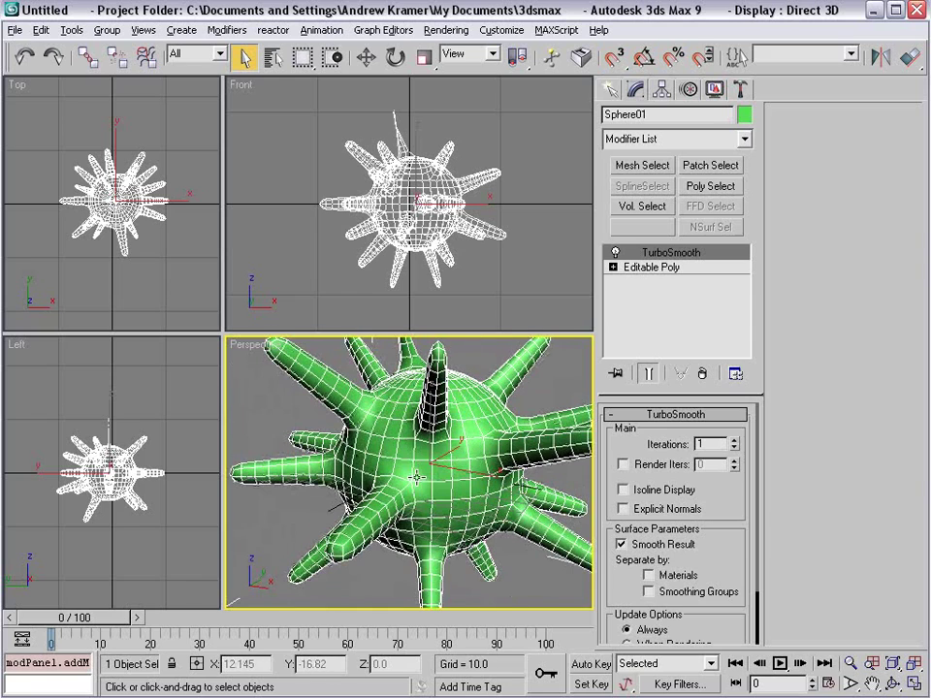
pyautogui.click(705, 144)
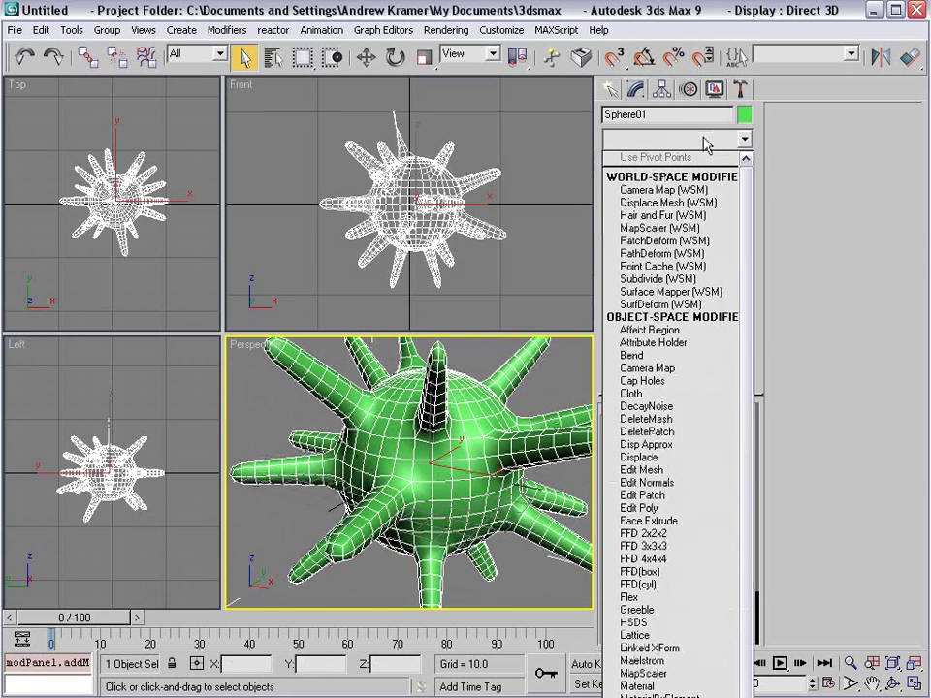
pyautogui.click(648, 508)
pyautogui.click(861, 136)
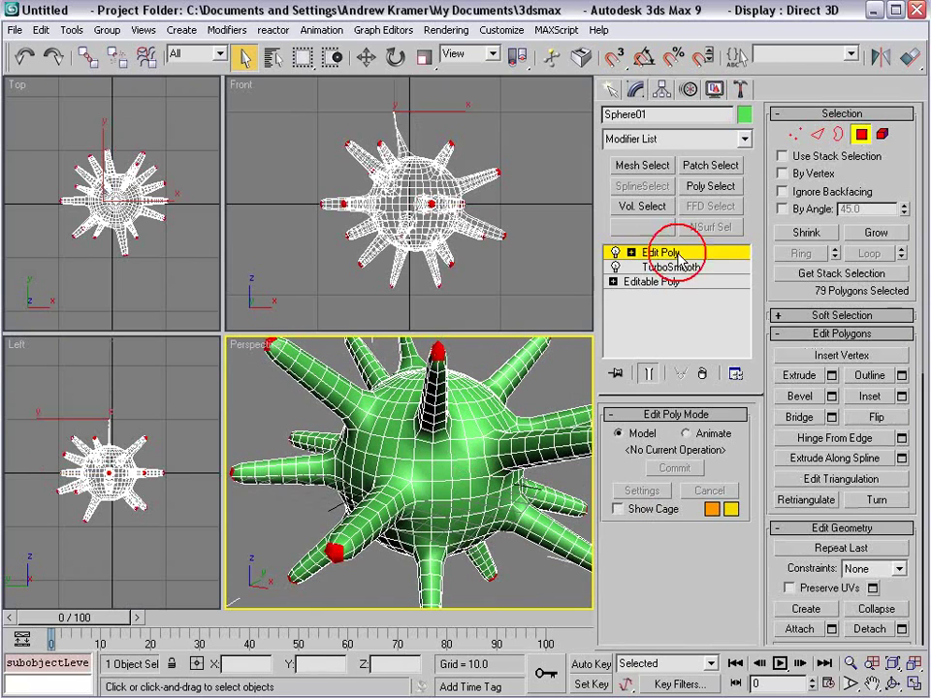
# - Select 71 small polygons scattered over the body and spikes on all sides of the smoothed model, replacing the inherited selection
pyautogui.click(458, 449)
pyautogui.keyDown('ctrl'); pyautogui.click(473, 520); pyautogui.keyUp('ctrl')
pyautogui.keyDown('ctrl'); pyautogui.click(362, 443); pyautogui.keyUp('ctrl')
pyautogui.keyDown('ctrl'); pyautogui.click(396, 382); pyautogui.keyUp('ctrl')
pyautogui.keyDown('ctrl'); pyautogui.click(390, 491); pyautogui.keyUp('ctrl')
pyautogui.keyDown('ctrl'); pyautogui.click(496, 377); pyautogui.keyUp('ctrl')
pyautogui.keyDown('ctrl'); pyautogui.click(492, 518); pyautogui.keyUp('ctrl')
pyautogui.keyDown('ctrl'); pyautogui.click(422, 491); pyautogui.keyUp('ctrl')
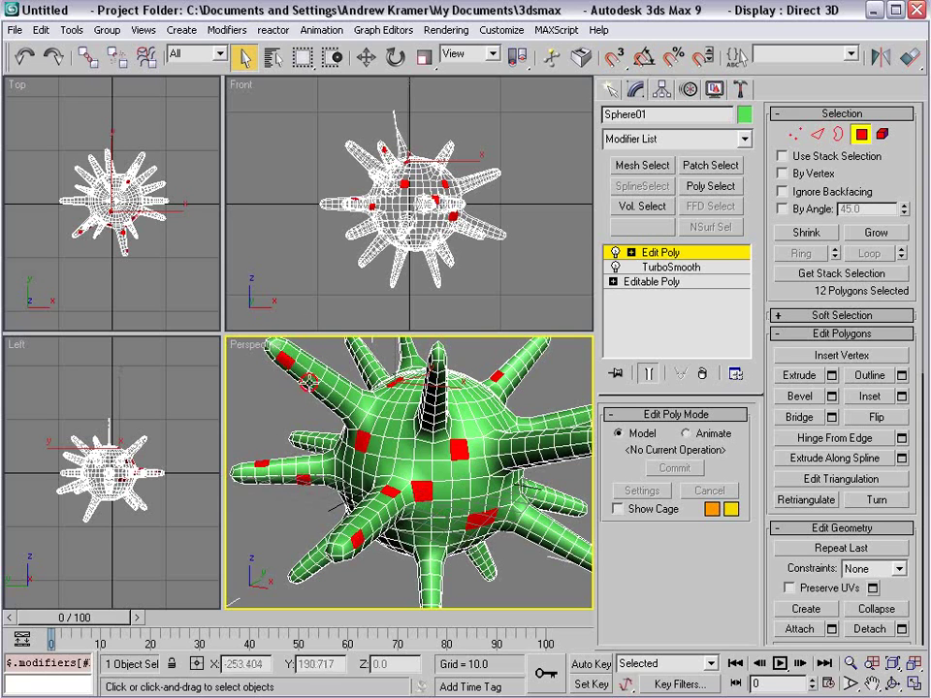
pyautogui.keyDown('ctrl'); pyautogui.click(410, 411); pyautogui.keyUp('ctrl')
pyautogui.keyDown('alt'); pyautogui.moveTo(505, 465); pyautogui.dragTo(405, 441, button='middle'); pyautogui.keyUp('alt')
pyautogui.keyDown('ctrl'); pyautogui.click(320, 389); pyautogui.keyUp('ctrl')
pyautogui.keyDown('ctrl'); pyautogui.click(533, 434); pyautogui.keyUp('ctrl')
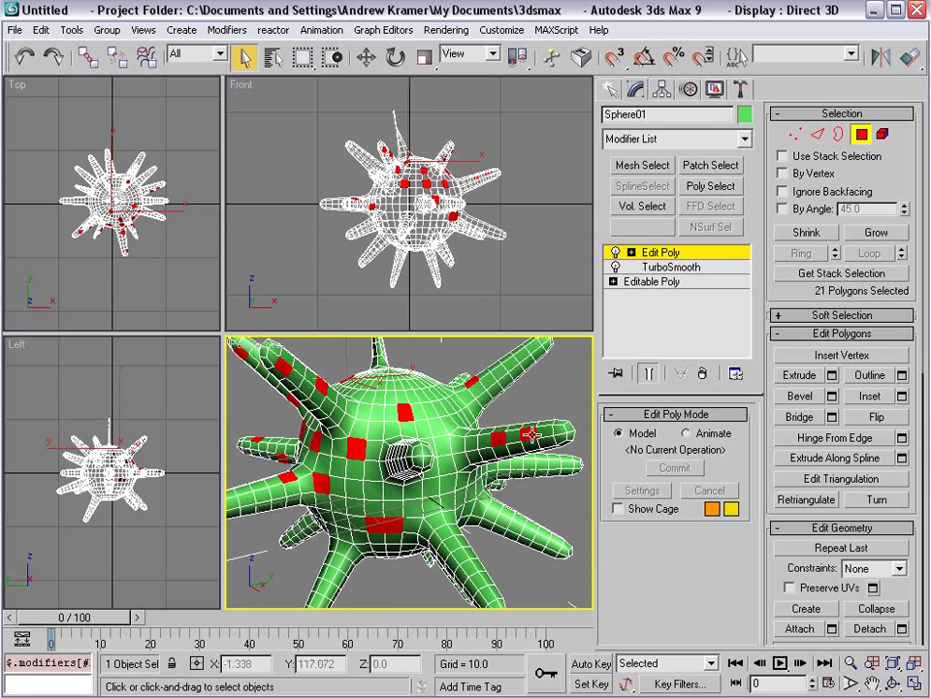
pyautogui.keyDown('ctrl'); pyautogui.click(511, 466); pyautogui.keyUp('ctrl')
pyautogui.keyDown('ctrl'); pyautogui.click(461, 483); pyautogui.keyUp('ctrl')
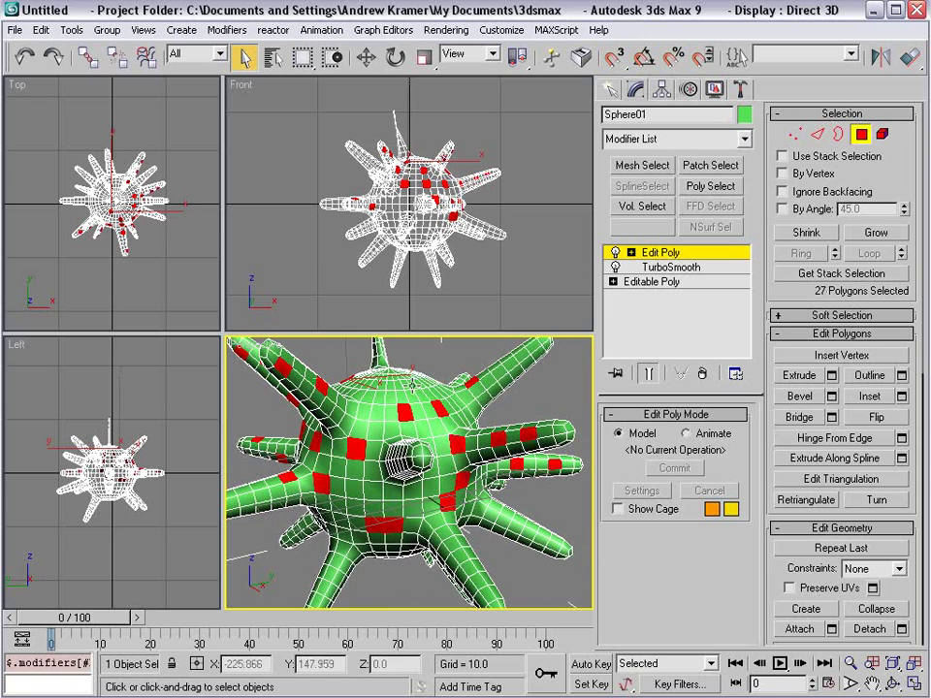
pyautogui.keyDown('ctrl'); pyautogui.click(526, 350); pyautogui.keyUp('ctrl')
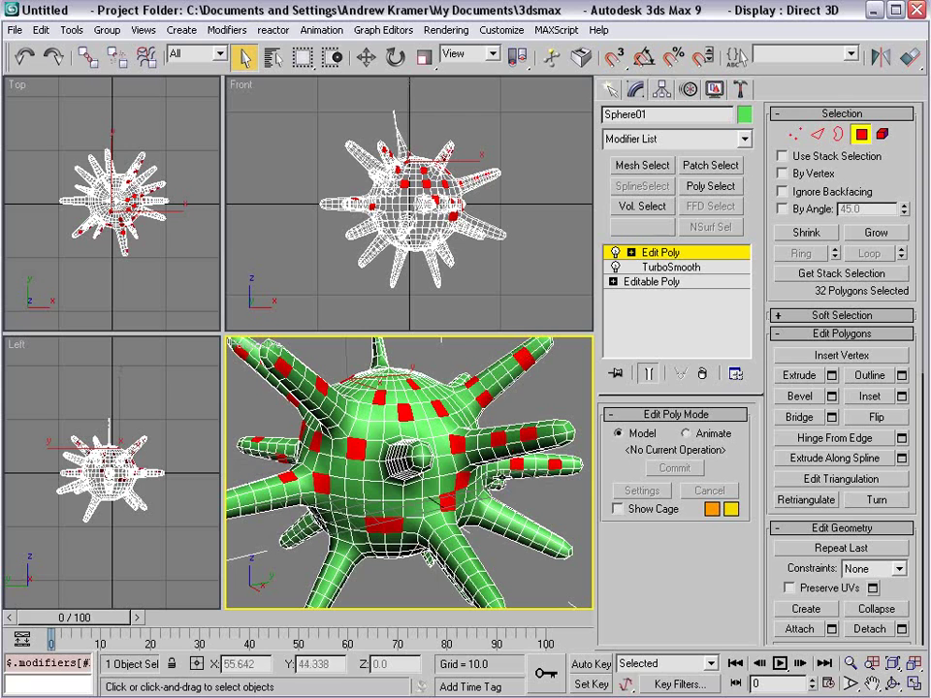
pyautogui.keyDown('ctrl'); pyautogui.click(404, 539); pyautogui.keyUp('ctrl')
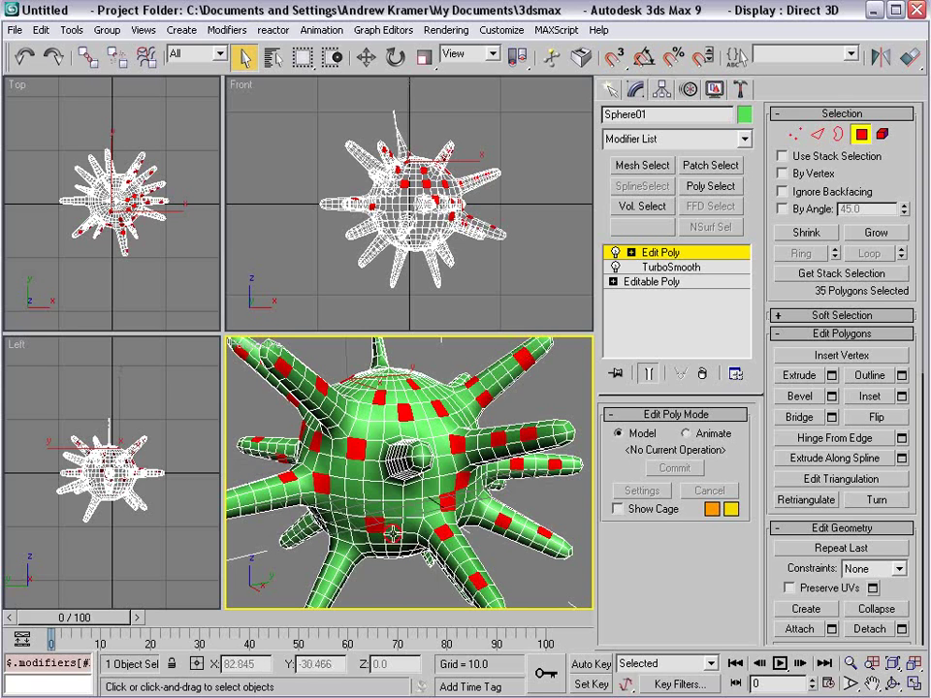
pyautogui.keyDown('alt'); pyautogui.moveTo(392, 535); pyautogui.dragTo(421, 435, button='middle'); pyautogui.keyUp('alt')
pyautogui.keyDown('ctrl'); pyautogui.click(419, 434); pyautogui.keyUp('ctrl')
pyautogui.keyDown('ctrl'); pyautogui.click(463, 451); pyautogui.keyUp('ctrl')
pyautogui.keyDown('ctrl'); pyautogui.click(469, 496); pyautogui.keyUp('ctrl')
pyautogui.keyDown('ctrl'); pyautogui.click(417, 498); pyautogui.keyUp('ctrl')
pyautogui.keyDown('ctrl'); pyautogui.click(392, 464); pyautogui.keyUp('ctrl')
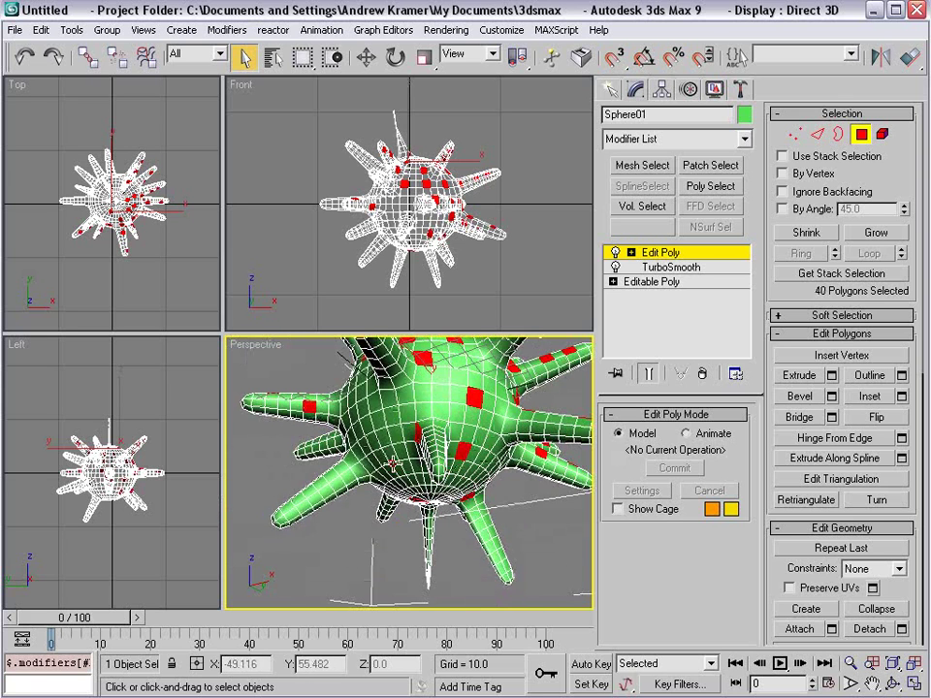
pyautogui.keyDown('ctrl'); pyautogui.click(382, 420); pyautogui.keyUp('ctrl')
pyautogui.keyDown('ctrl'); pyautogui.click(345, 438); pyautogui.keyUp('ctrl')
pyautogui.keyDown('ctrl'); pyautogui.click(366, 455); pyautogui.keyUp('ctrl')
pyautogui.keyDown('alt'); pyautogui.moveTo(366, 457); pyautogui.dragTo(466, 500, button='middle'); pyautogui.keyUp('alt')
pyautogui.keyDown('ctrl'); pyautogui.click(454, 439); pyautogui.keyUp('ctrl')
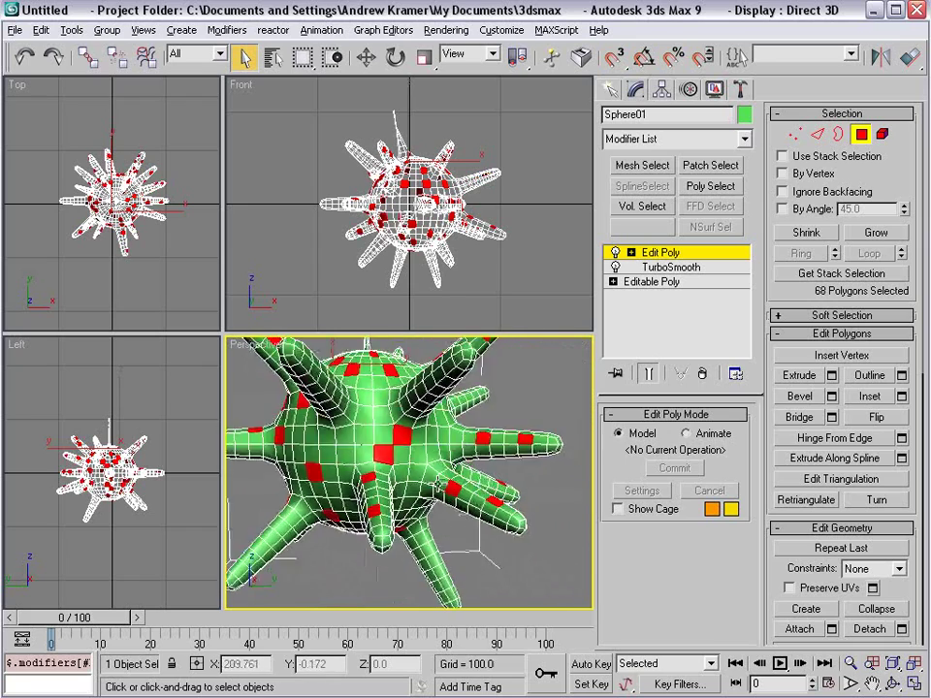
pyautogui.scroll(-5, 400, 485)
pyautogui.keyDown('alt'); pyautogui.moveTo(393, 485); pyautogui.dragTo(400, 525, button='middle'); pyautogui.keyUp('alt')
pyautogui.keyDown('ctrl'); pyautogui.click(374, 508); pyautogui.keyUp('ctrl')
pyautogui.scroll(5, 412, 473)
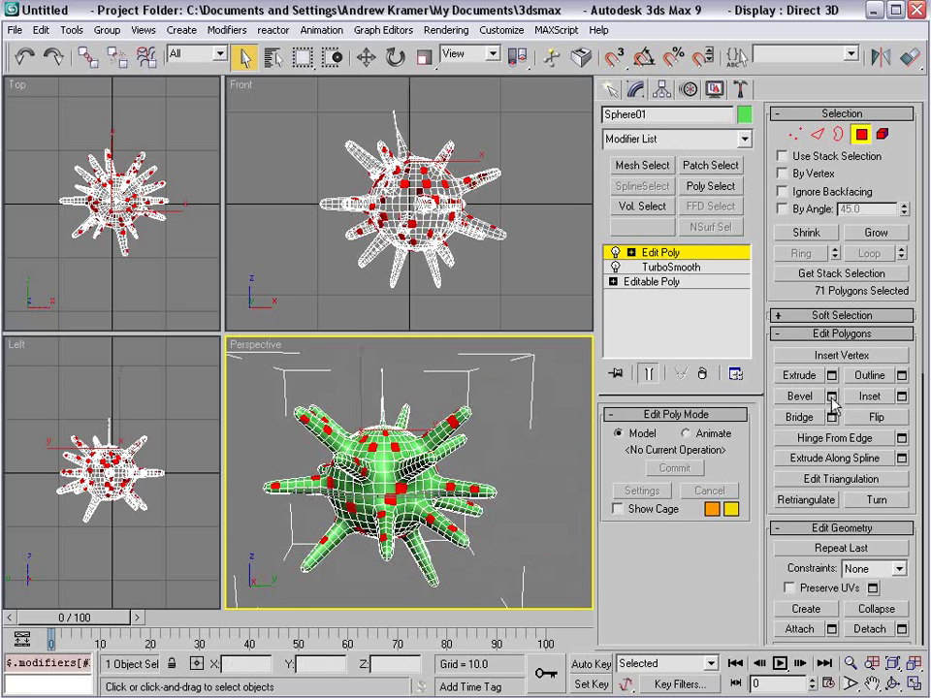
# - Bevel the 71 selected polygons as a group in two passes with height 16.111 and outline amount -0.86
pyautogui.click(832, 396)
pyautogui.moveTo(527, 299); pyautogui.dragTo(656, 448)
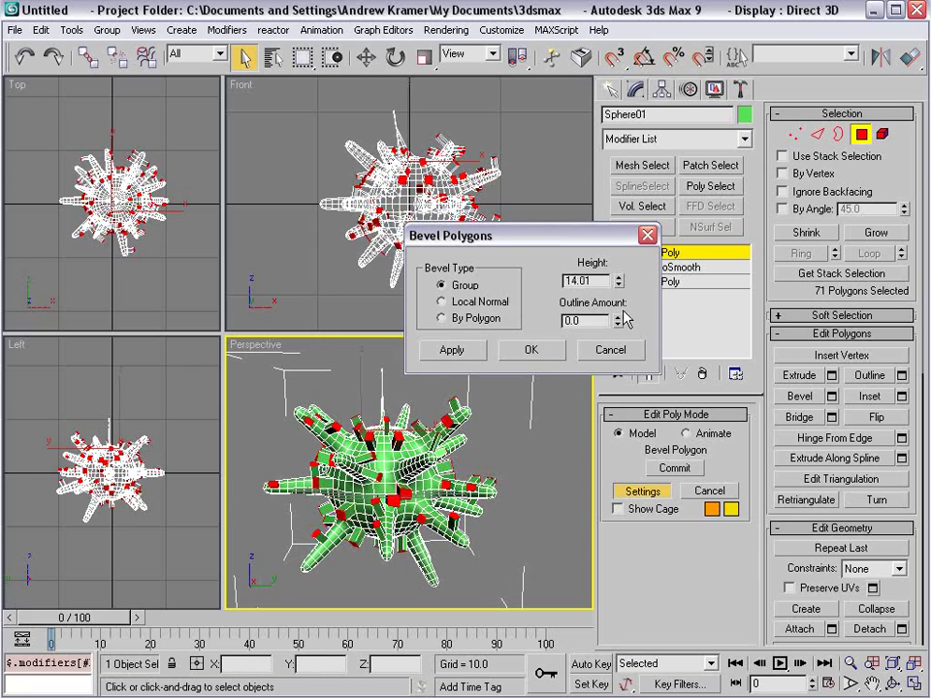
pyautogui.moveTo(619, 334); pyautogui.dragTo(611, 398)
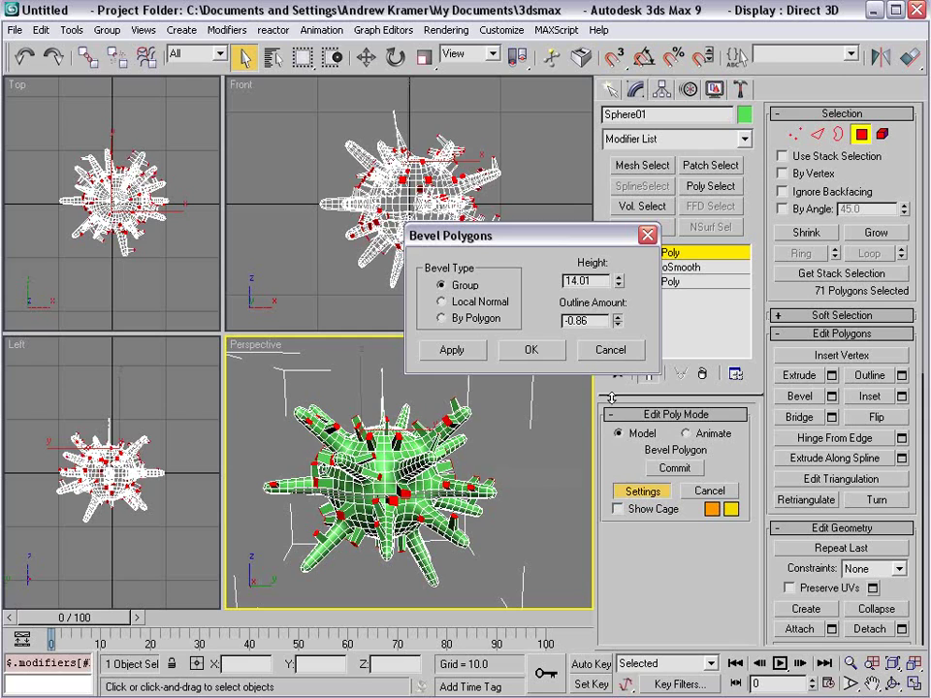
pyautogui.moveTo(615, 260); pyautogui.dragTo(637, 272)
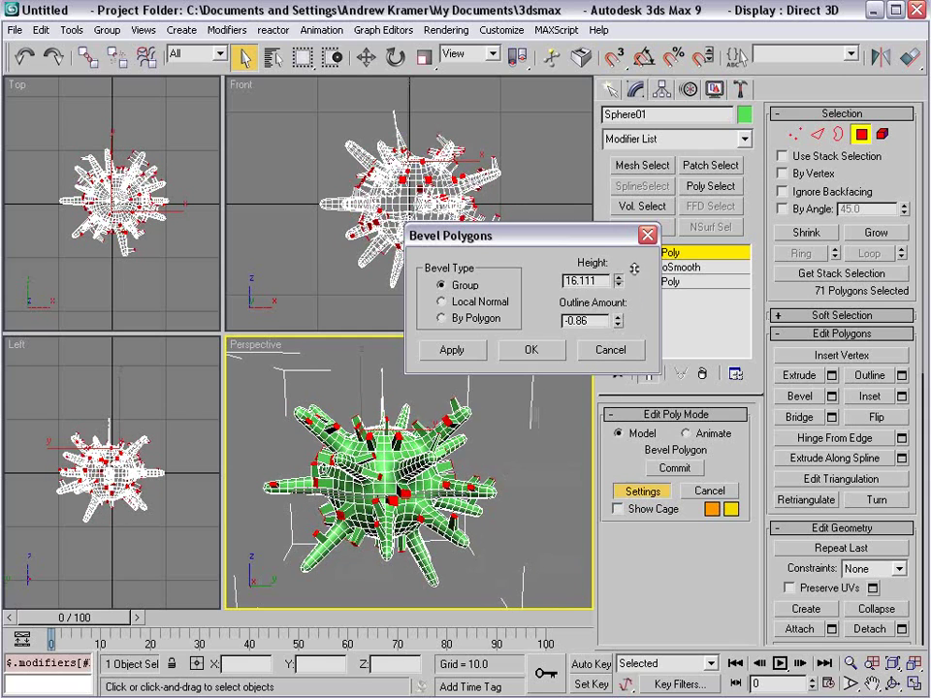
pyautogui.click(463, 353)
pyautogui.click(531, 350)
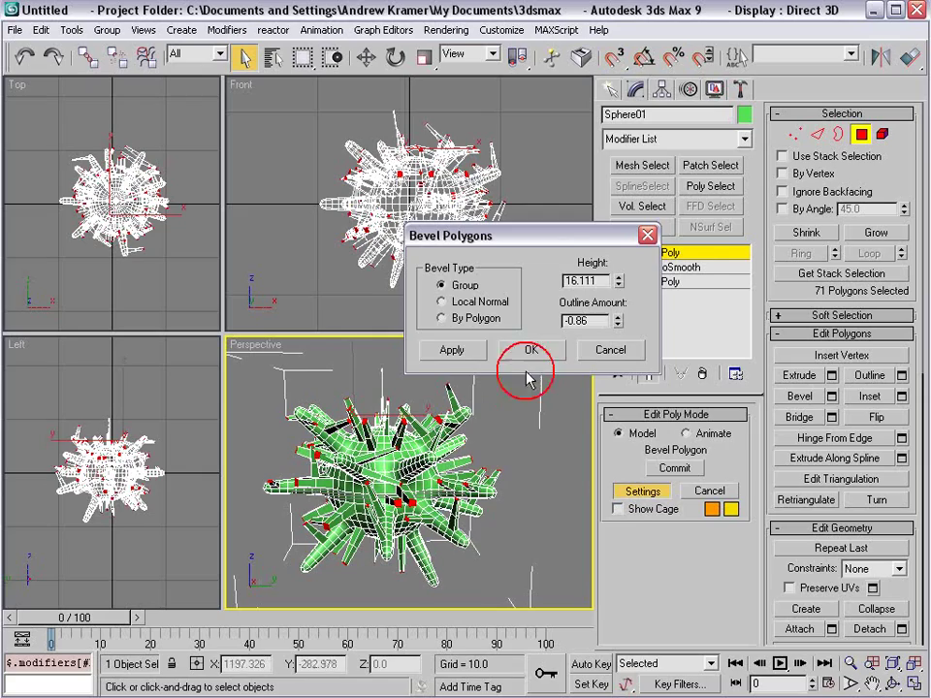
# - Leave polygon editing and apply a second TurboSmooth modifier above Edit Poly on the beveled sphere
pyautogui.scroll(5, 404, 423)
pyautogui.scroll(-6, 404, 423)
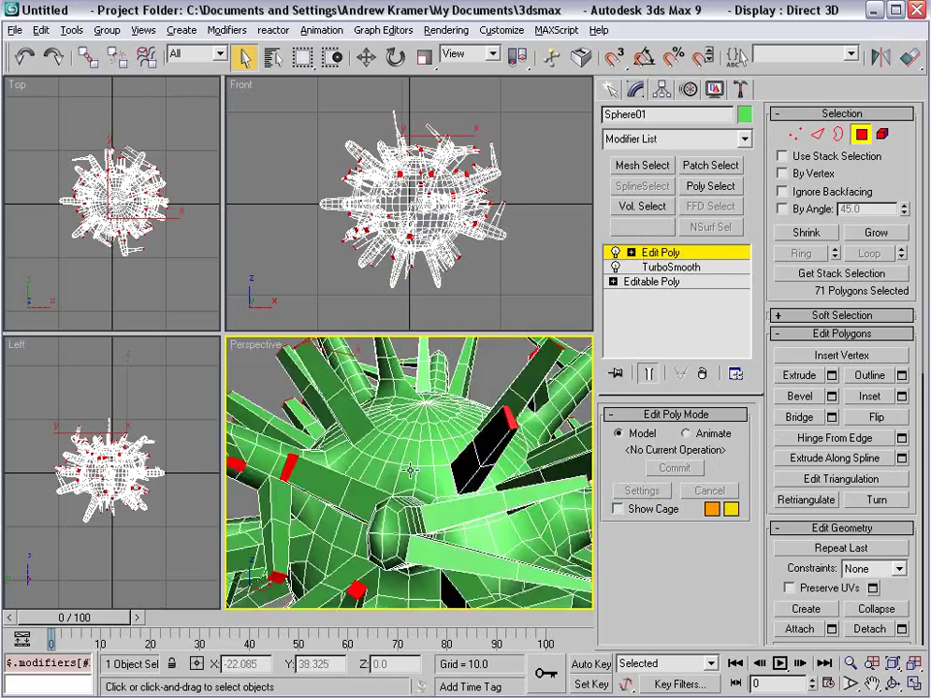
pyautogui.keyDown('alt'); pyautogui.moveTo(377, 397); pyautogui.dragTo(391, 477, button='middle'); pyautogui.keyUp('alt')
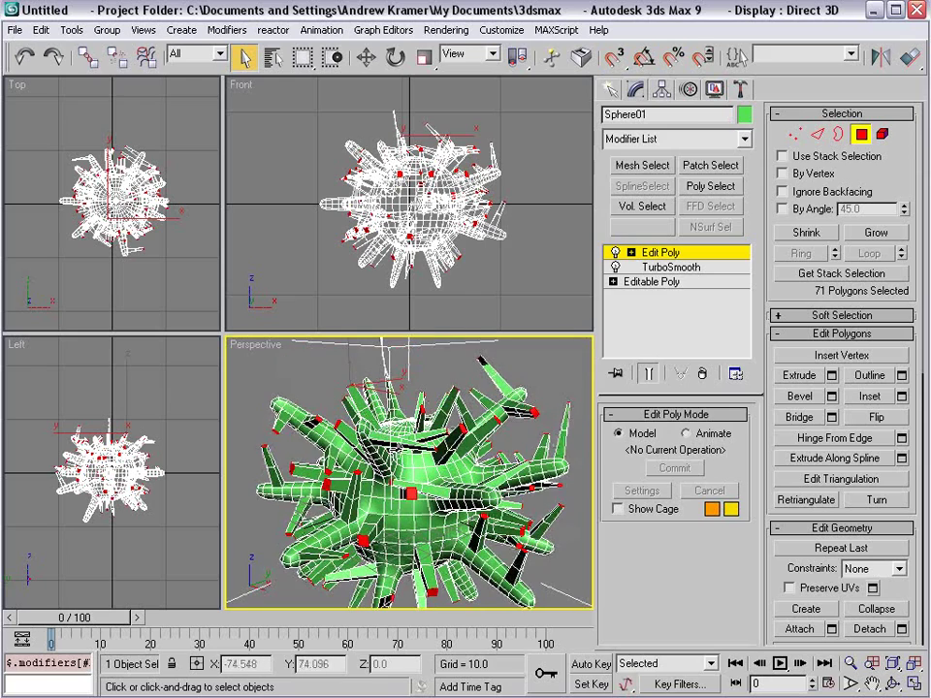
pyautogui.click(742, 141)
pyautogui.click(865, 132)
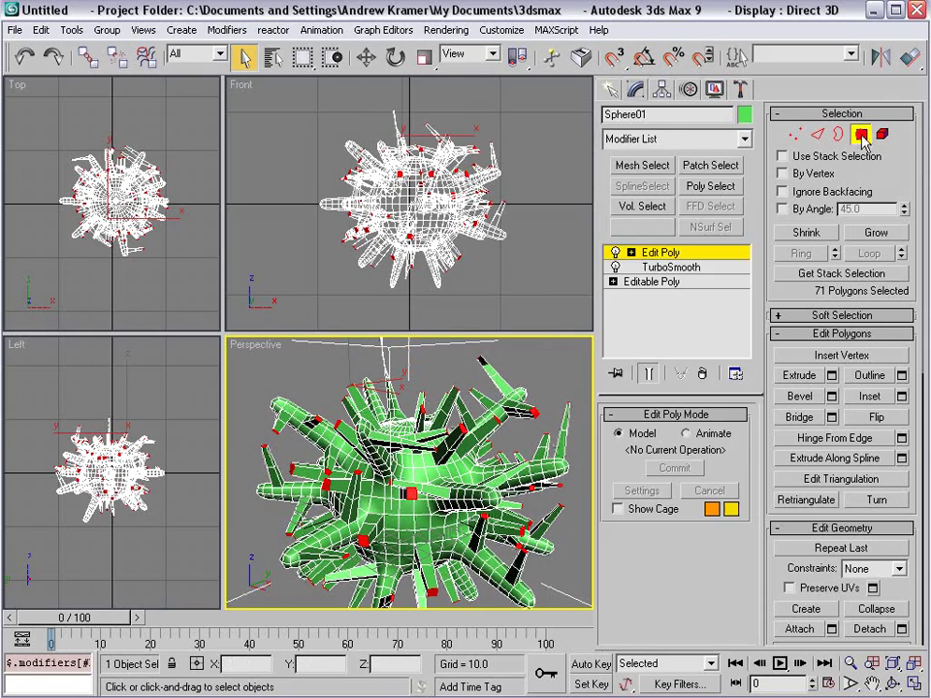
pyautogui.click(862, 135)
pyautogui.click(743, 138)
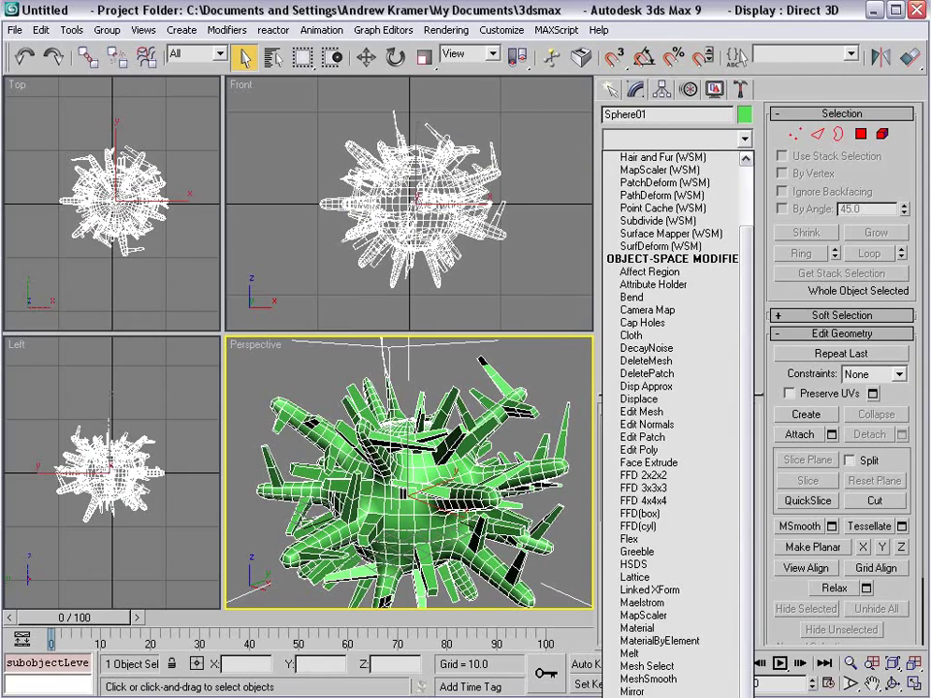
pyautogui.click(660, 679)
pyautogui.keyDown('alt'); pyautogui.moveTo(505, 417); pyautogui.dragTo(545, 349, button='middle'); pyautogui.keyUp('alt')
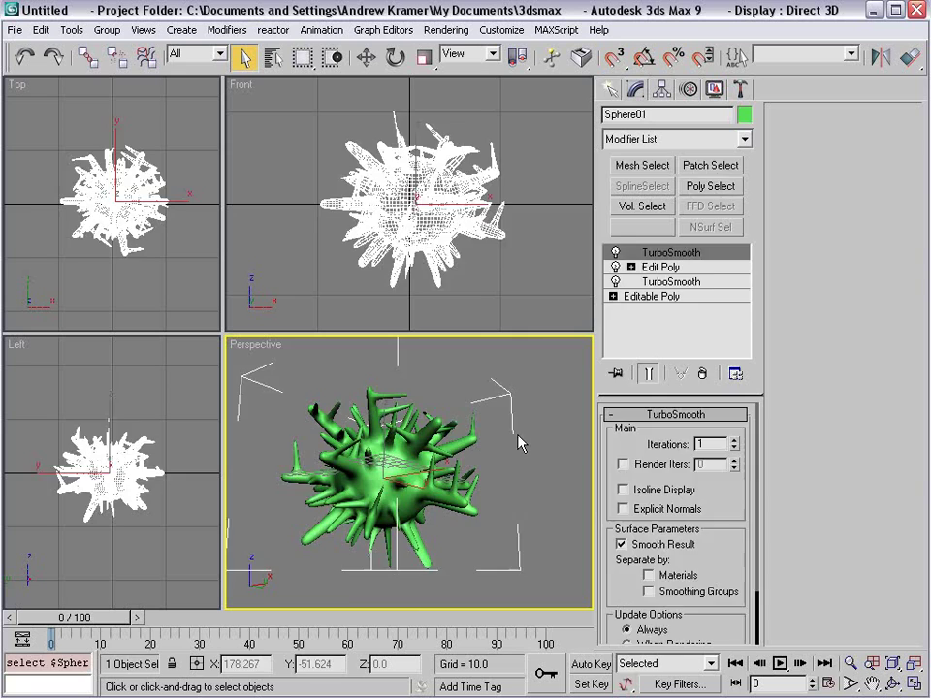
# - Examine the smoothed spikes from several angles with the sphere deselected, and reselect the sphere
pyautogui.click(518, 440)
pyautogui.keyDown('alt'); pyautogui.moveTo(368, 475); pyautogui.dragTo(398, 505, button='middle'); pyautogui.keyUp('alt')
pyautogui.scroll(4, 411, 482)
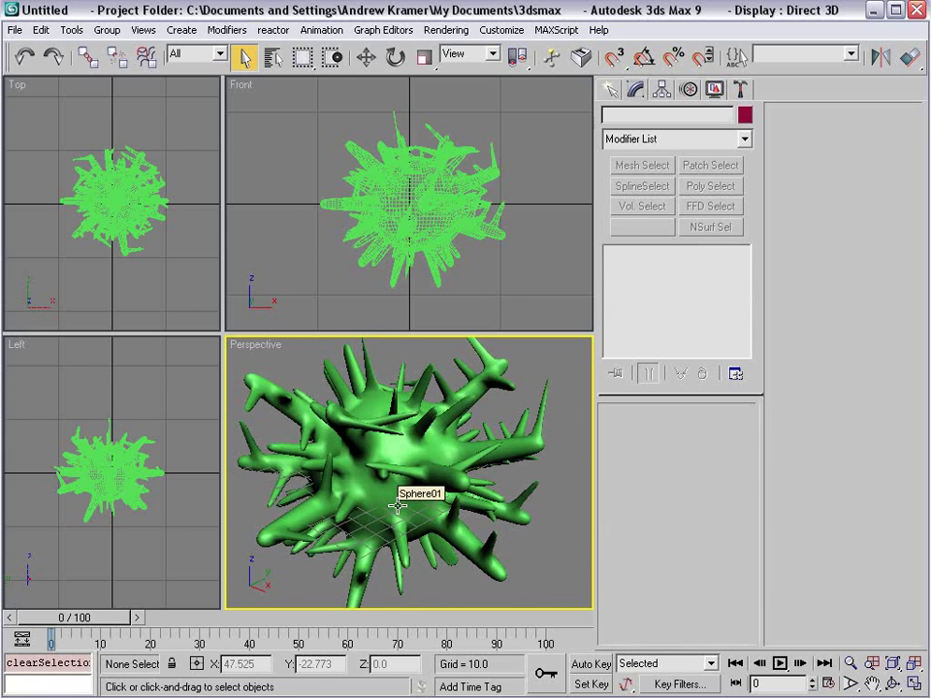
pyautogui.hotkey('alt', 'w')
pyautogui.hotkey('alt', 'w')
pyautogui.keyDown('alt'); pyautogui.moveTo(399, 502); pyautogui.dragTo(373, 493, button='middle'); pyautogui.keyUp('alt')
pyautogui.click(382, 484)
pyautogui.scroll(-3, 384, 485)
pyautogui.click(558, 512)
pyautogui.click(407, 489)
pyautogui.scroll(5, 411, 506)
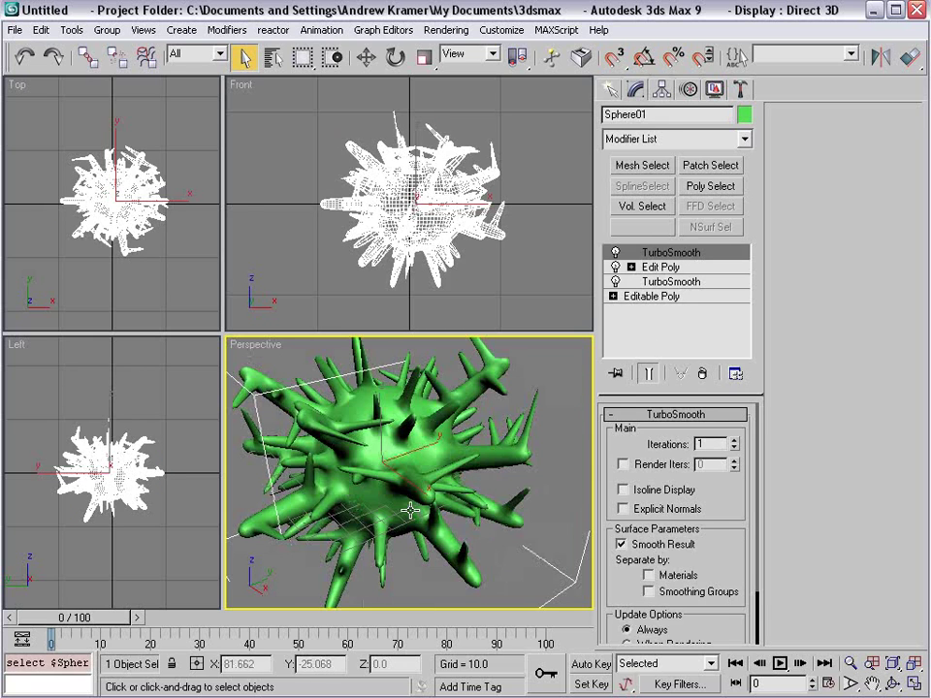
# - Add a Noise modifier on top of the sphere's modifier stack and set its scale to 20.2
pyautogui.click(708, 138)
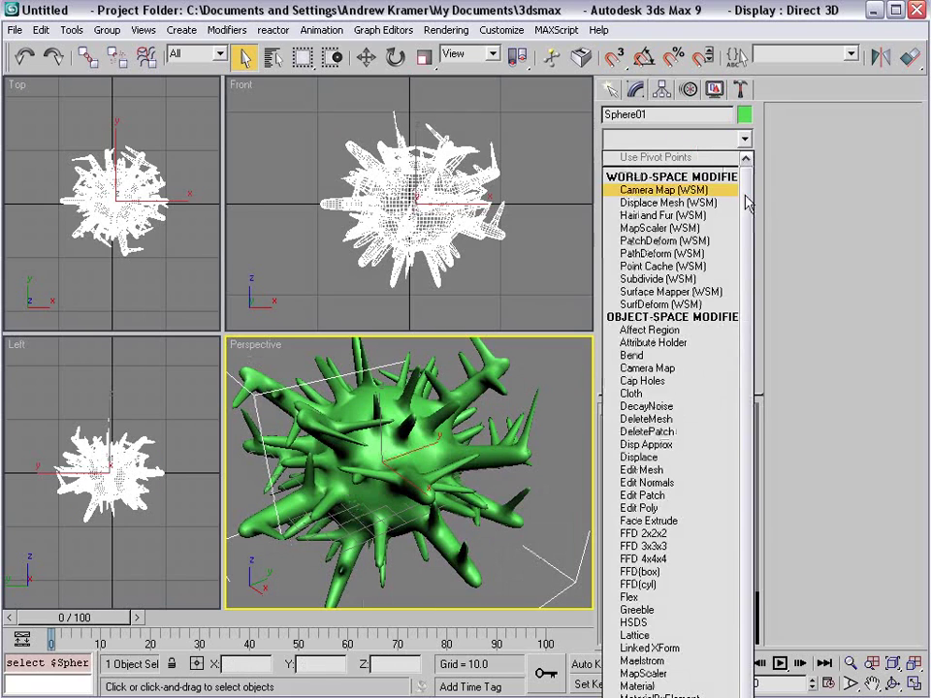
pyautogui.scroll(-2, 679, 349)
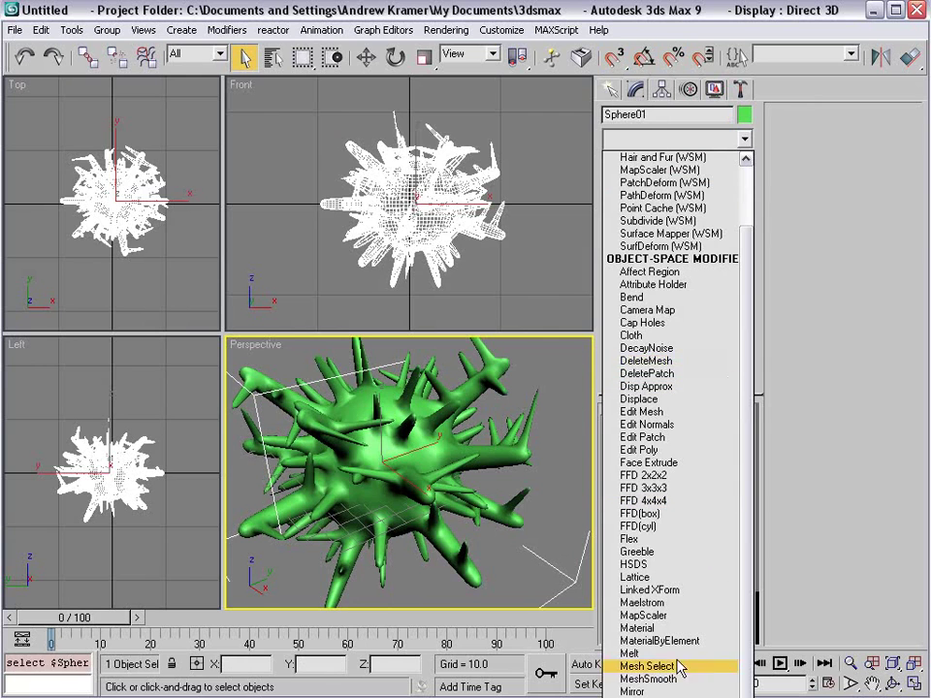
pyautogui.click(632, 697)
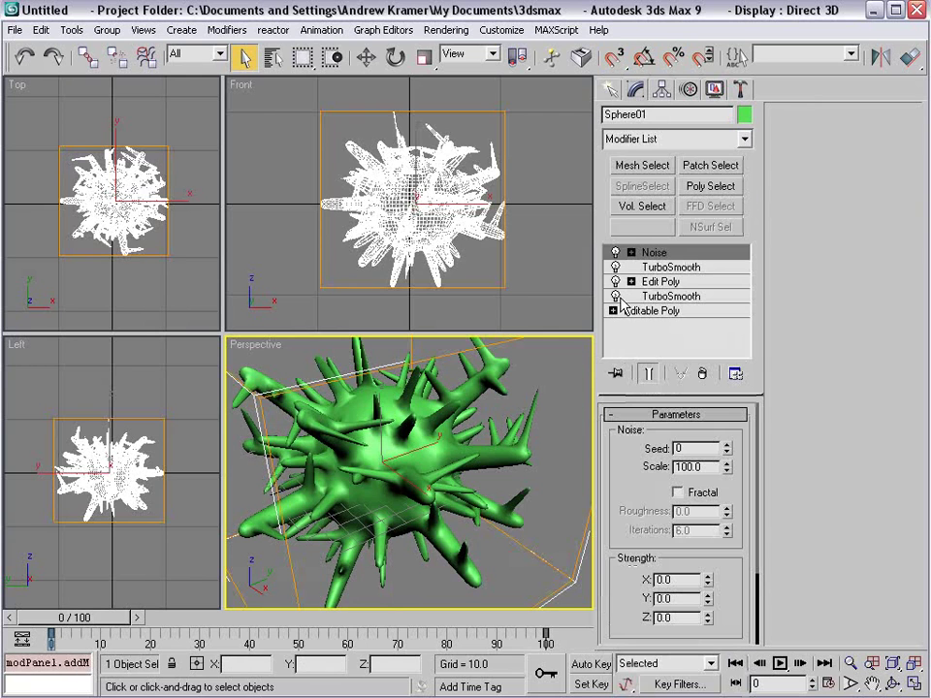
pyautogui.click(656, 253)
pyautogui.press('w')
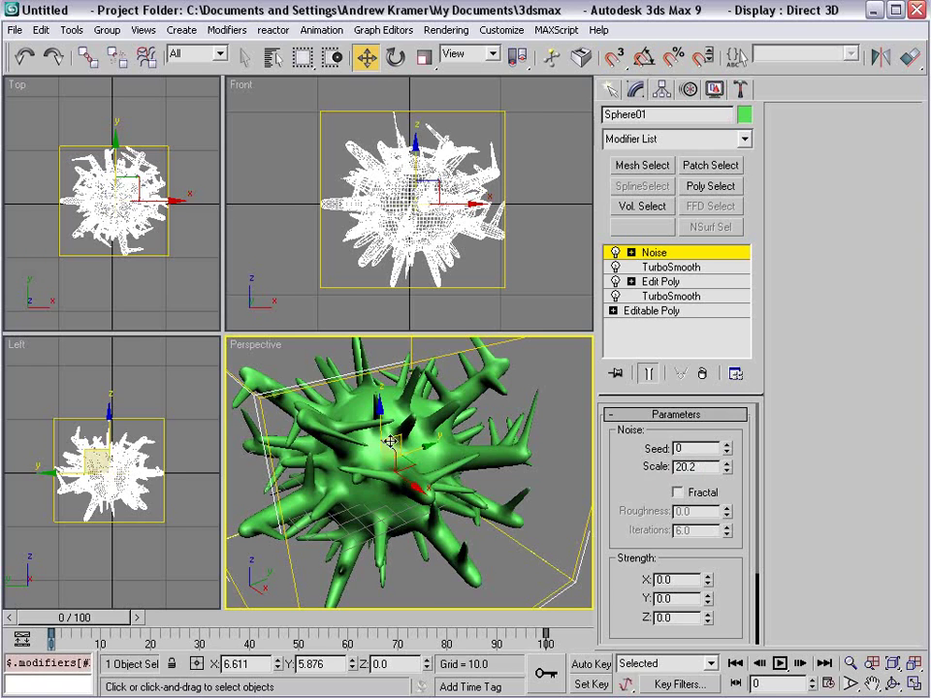
# - Set the Noise modifier's strength to 10 on X, Y and Z, with the perspective view maximized
pyautogui.hotkey('alt', 'w')
pyautogui.scroll(-3, 628, 494)
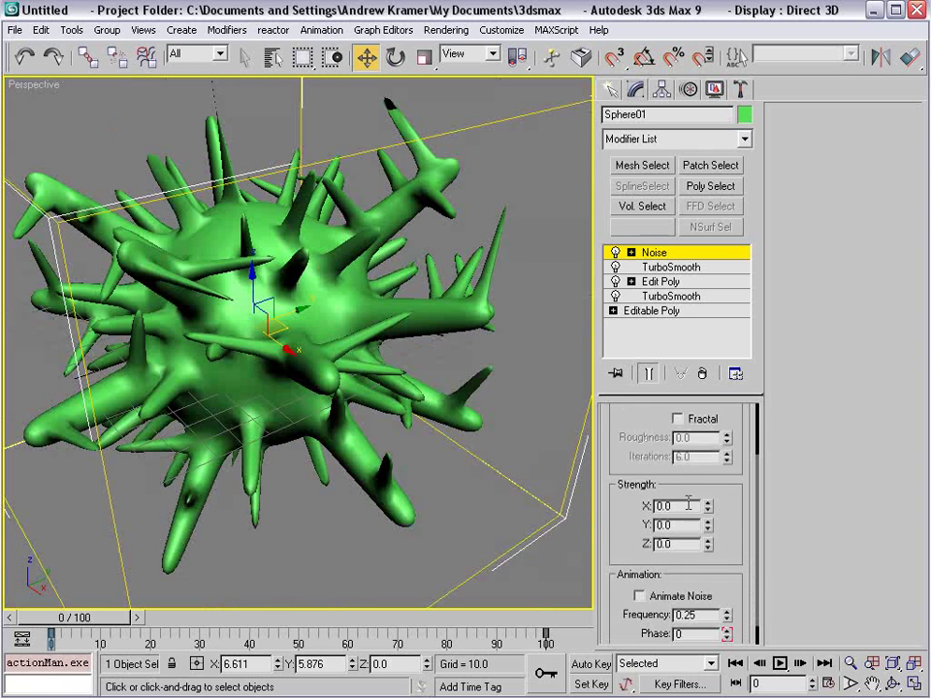
pyautogui.write('10')
pyautogui.press('Tab')
pyautogui.write('10')
pyautogui.press('Tab')
pyautogui.write('10')
pyautogui.press('Return')
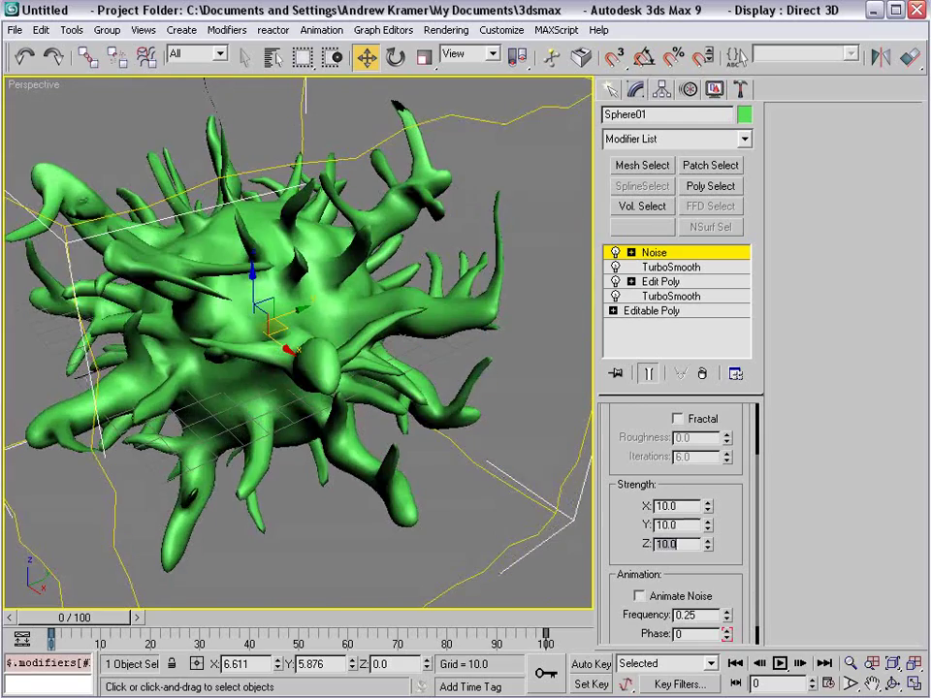
# - Turn on Animate Noise for the sphere's Noise modifier
pyautogui.moveTo(303, 369)
pyautogui.keyDown('alt'); pyautogui.mouseDown(button='middle')
pyautogui.moveTo(302, 345)
pyautogui.moveTo(378, 358)
pyautogui.moveTo(291, 375)
pyautogui.mouseUp(button='middle'); pyautogui.keyUp('alt')
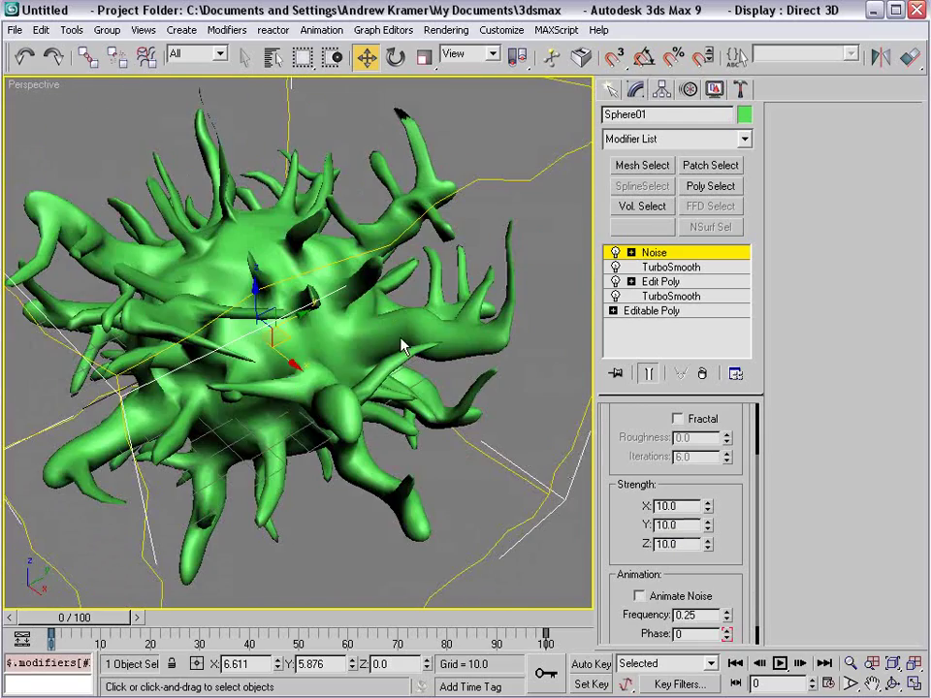
pyautogui.keyDown('alt'); pyautogui.moveTo(359, 328); pyautogui.dragTo(349, 291, button='middle'); pyautogui.keyUp('alt')
pyautogui.moveTo(735, 418); pyautogui.dragTo(727, 389)
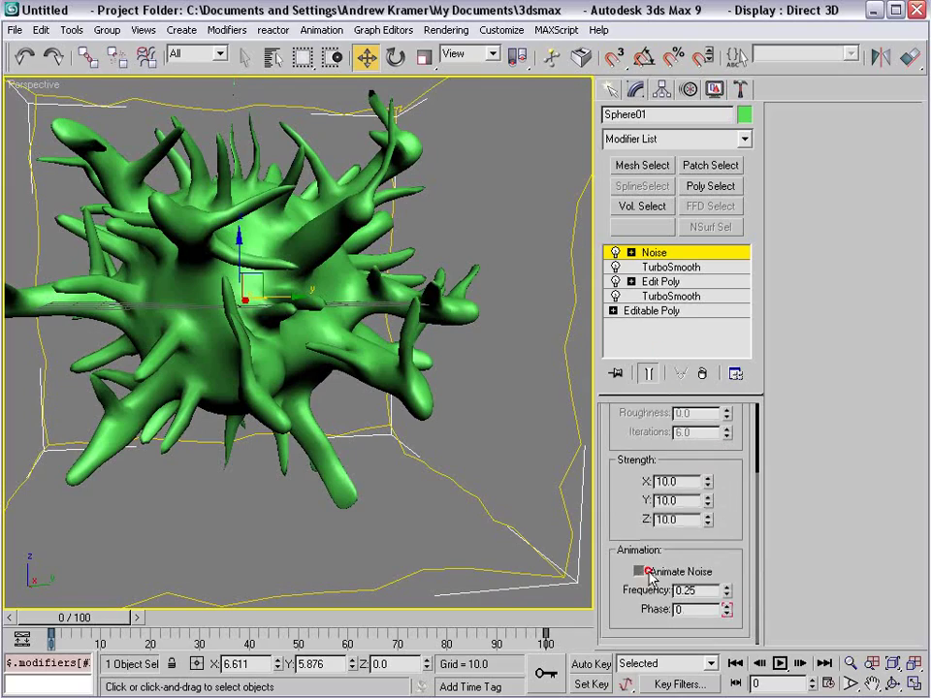
# - Scrub through the timeline and play back the noise animation to check how the spikes move
pyautogui.moveTo(77, 609); pyautogui.dragTo(467, 625)
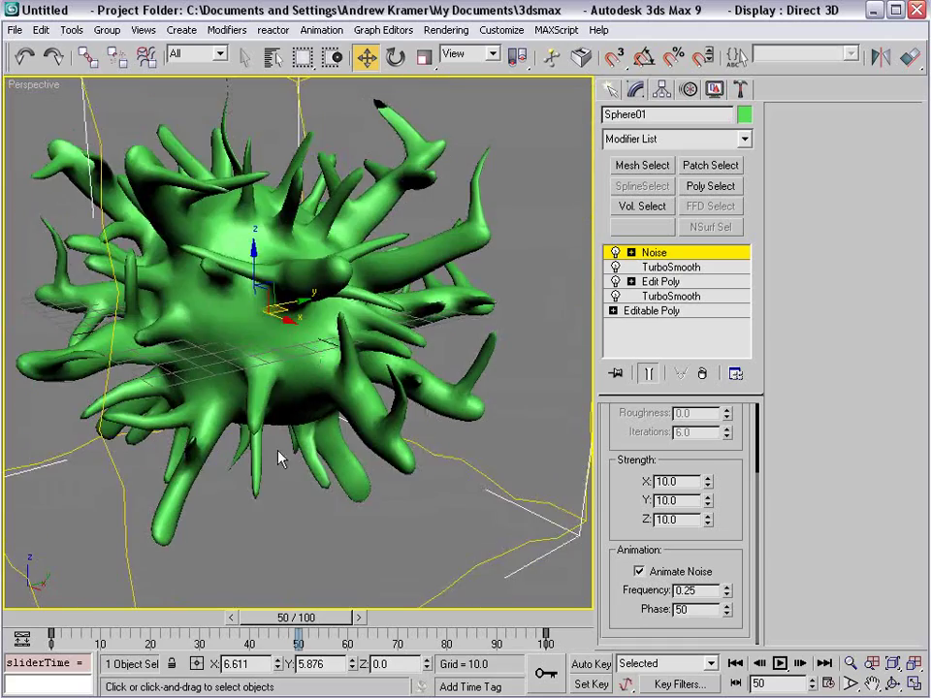
pyautogui.moveTo(63, 613); pyautogui.dragTo(370, 620)
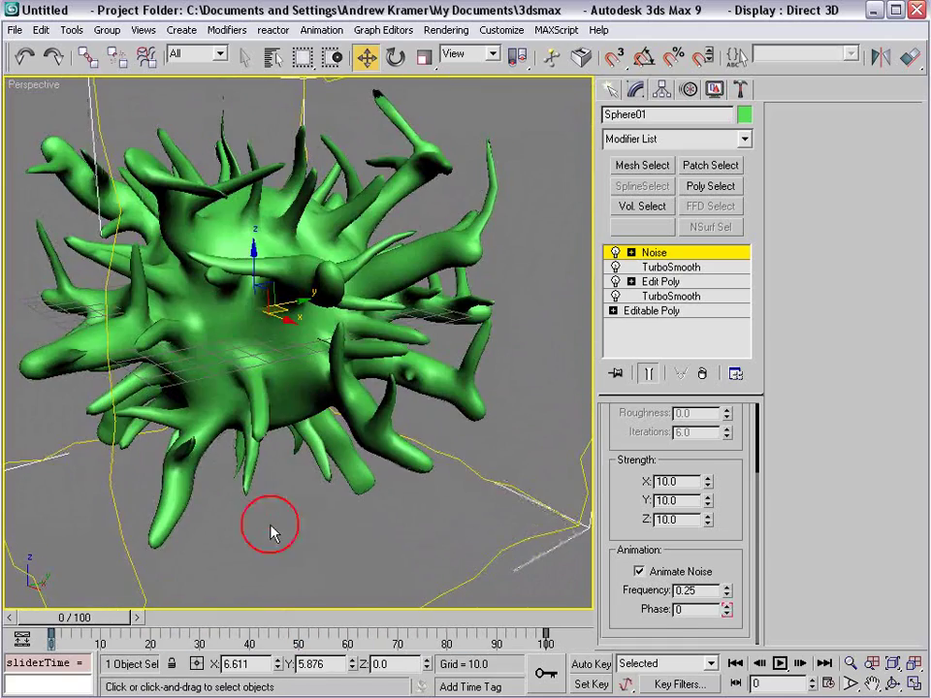
pyautogui.press('/')
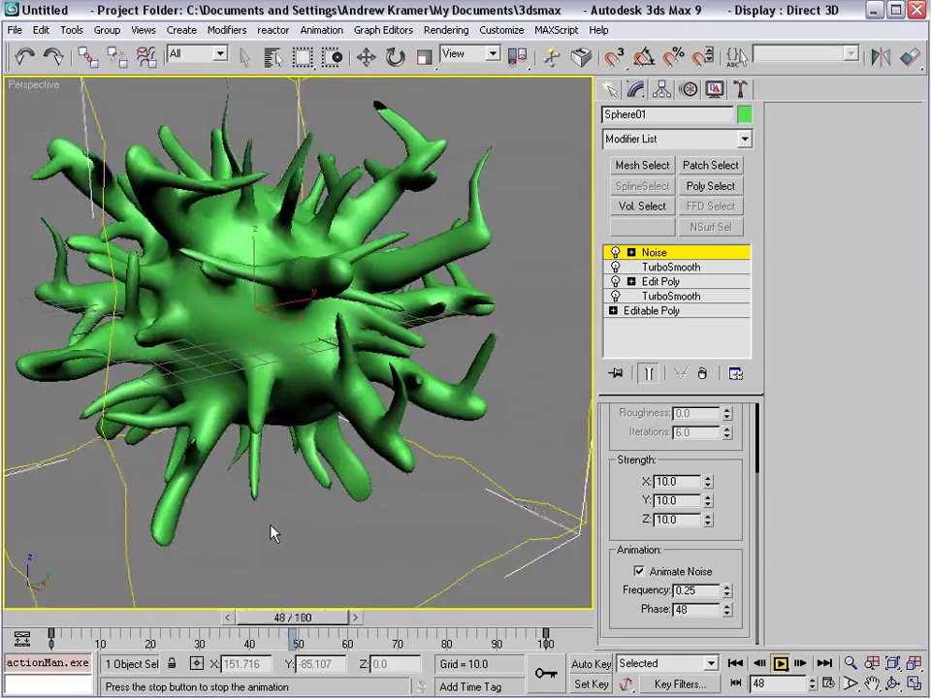
pyautogui.press('/')
# - Assign the first default material to the spiked sphere, and set its specular level to 37 and glossiness to 24
pyautogui.keyDown('alt'); pyautogui.moveTo(246, 192); pyautogui.dragTo(279, 268, button='middle'); pyautogui.keyUp('alt')
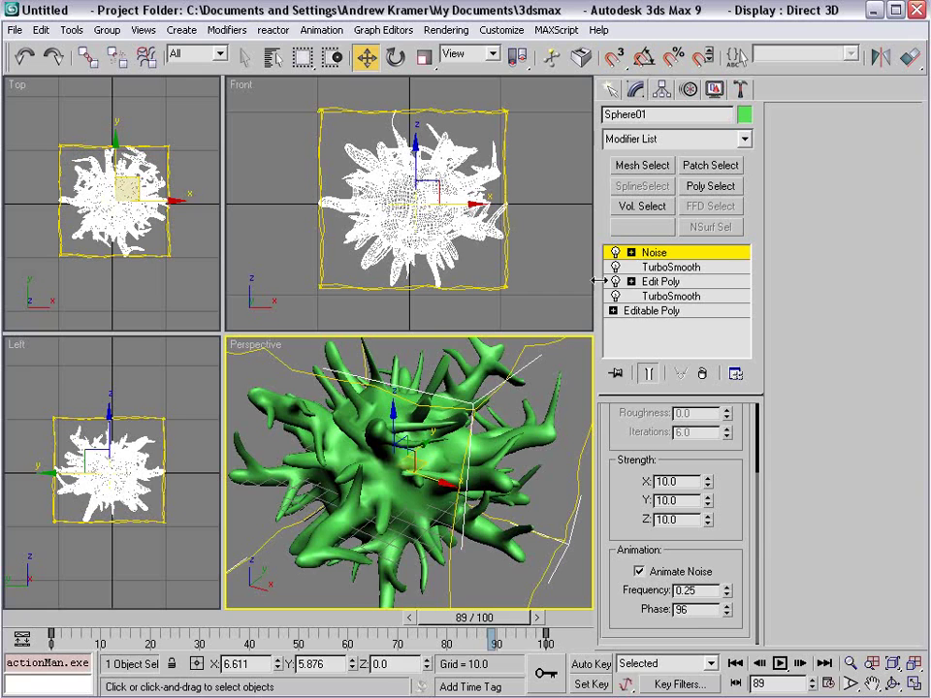
pyautogui.moveTo(376, 399); pyautogui.dragTo(345, 403, button='middle')
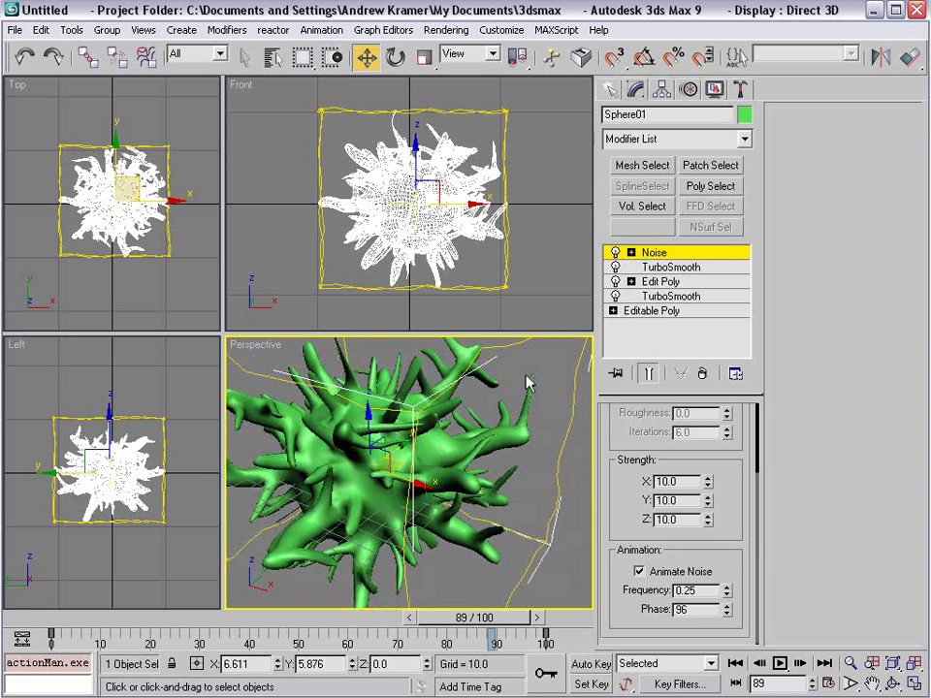
pyautogui.press('m')
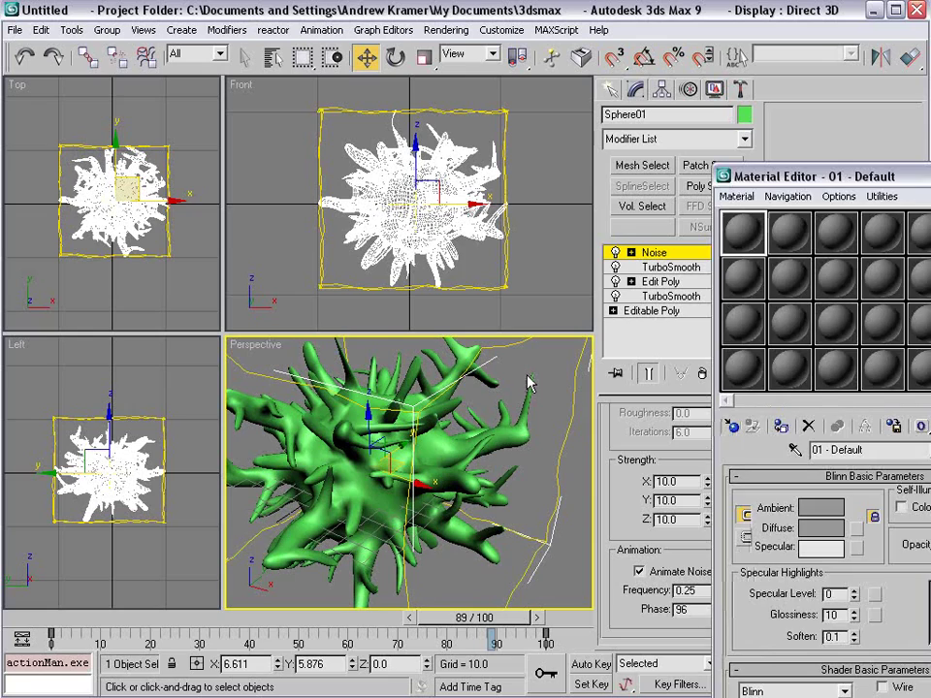
pyautogui.moveTo(916, 182); pyautogui.dragTo(219, 27)
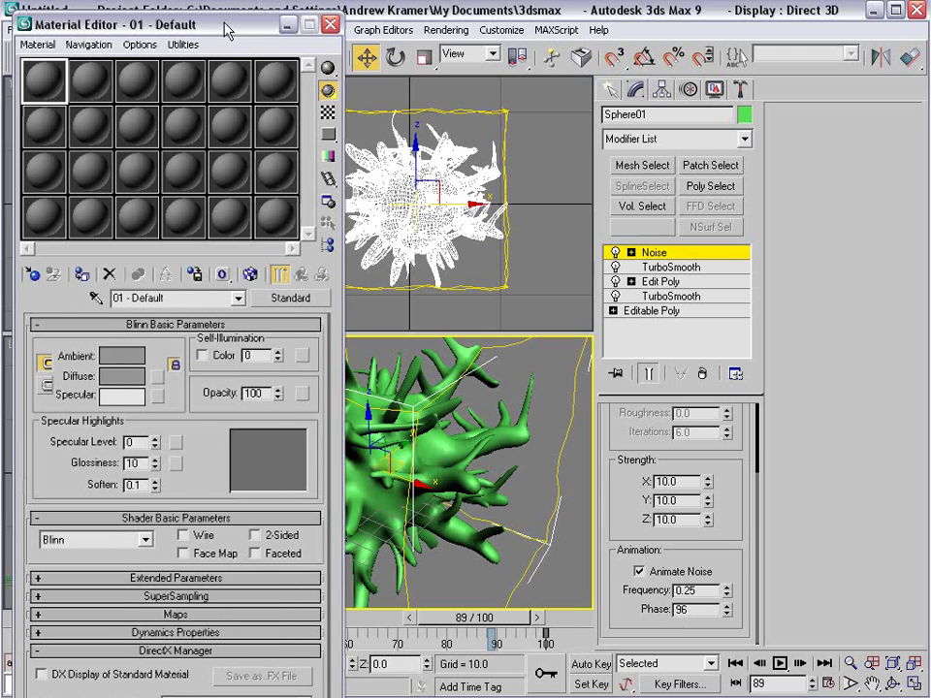
pyautogui.moveTo(56, 87); pyautogui.dragTo(427, 444)
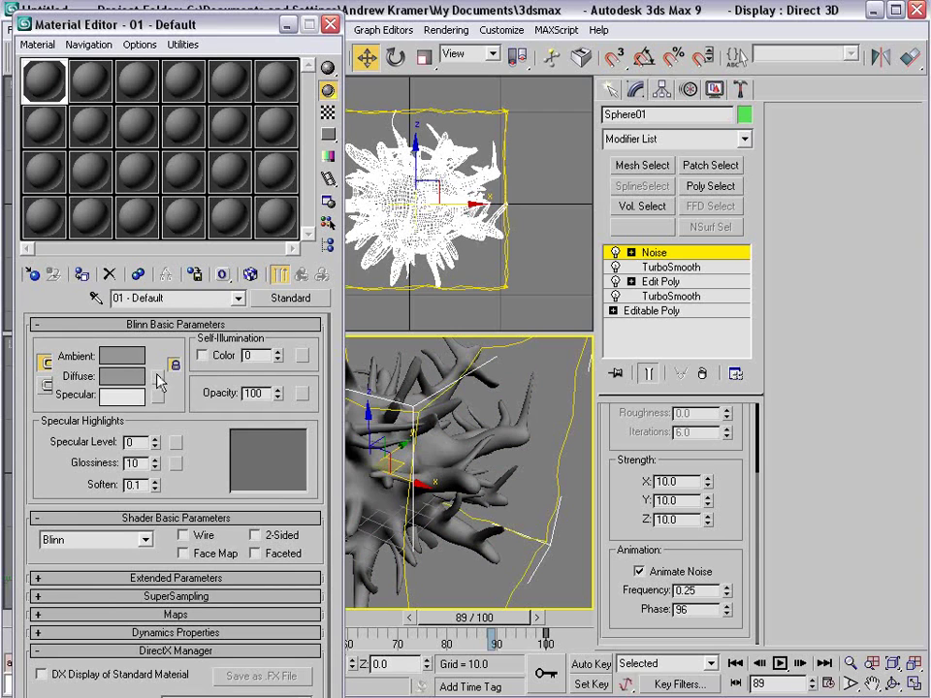
pyautogui.moveTo(156, 447)
pyautogui.mouseDown()
pyautogui.moveTo(155, 456)
pyautogui.moveTo(155, 436)
pyautogui.mouseUp()
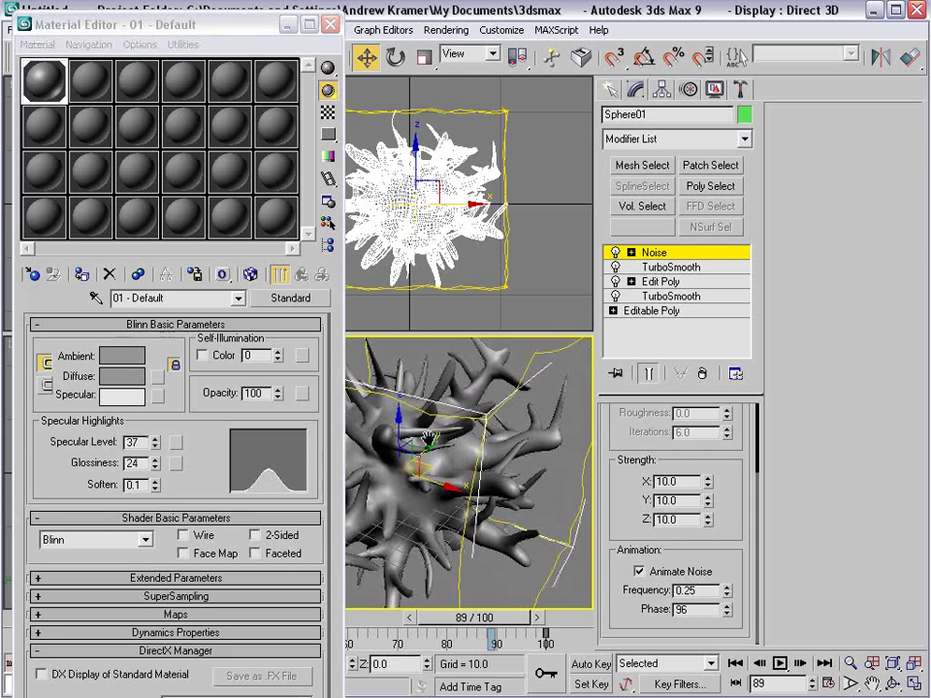
pyautogui.moveTo(197, 443); pyautogui.dragTo(198, 431)
# - Assign a Mix map to the material's diffuse color
pyautogui.click(157, 383)
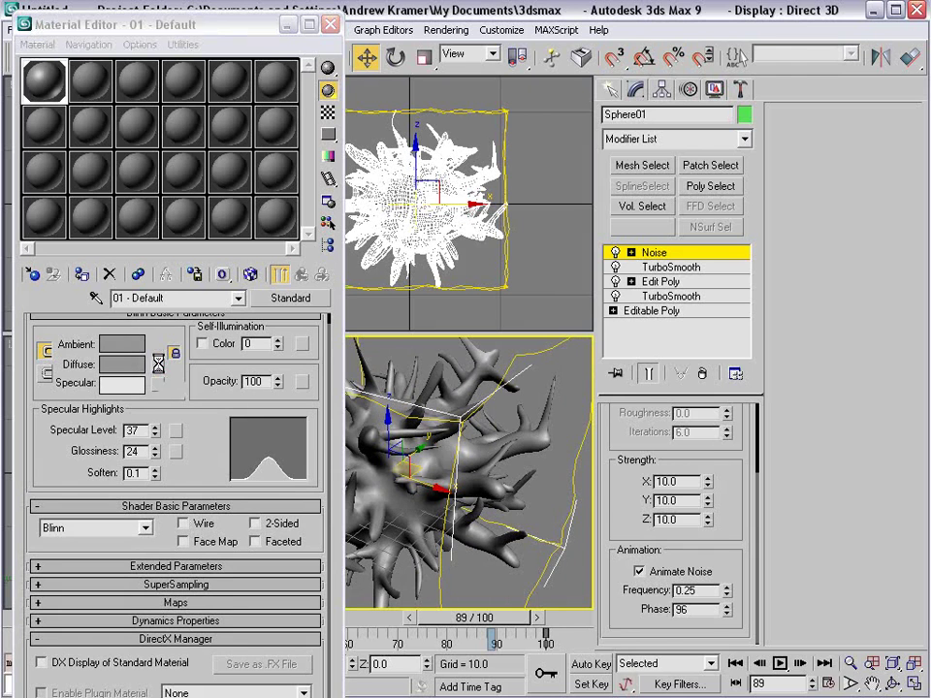
pyautogui.moveTo(597, 348); pyautogui.dragTo(336, 114)
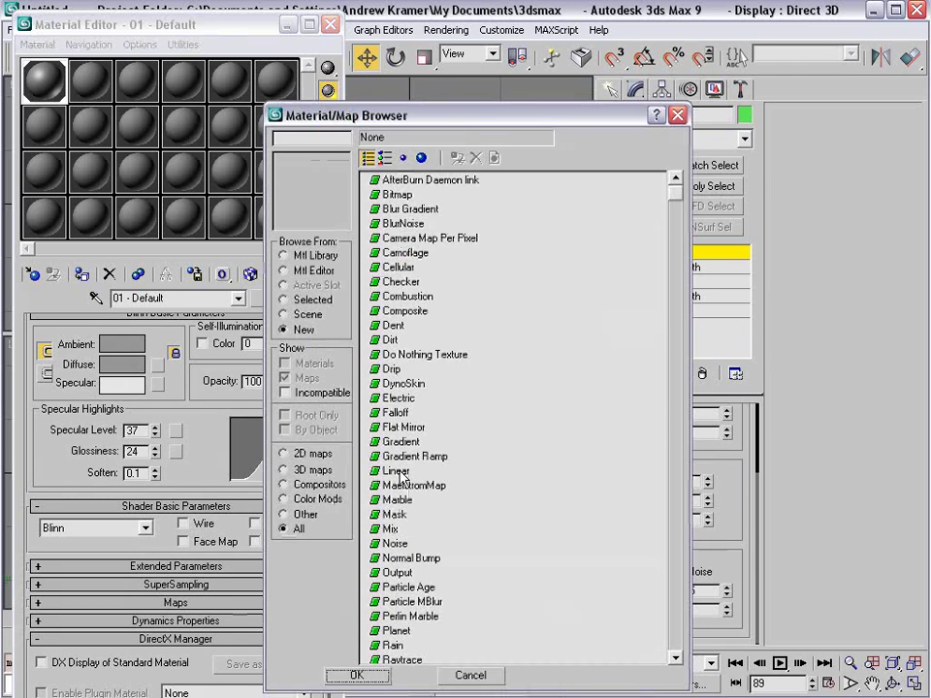
pyautogui.click(392, 528)
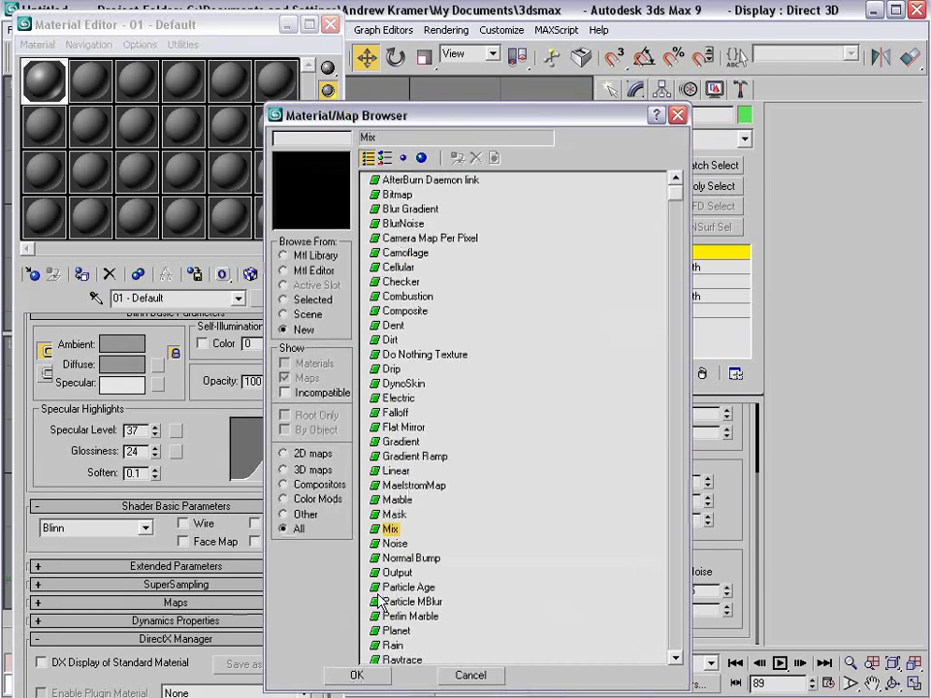
pyautogui.click(355, 676)
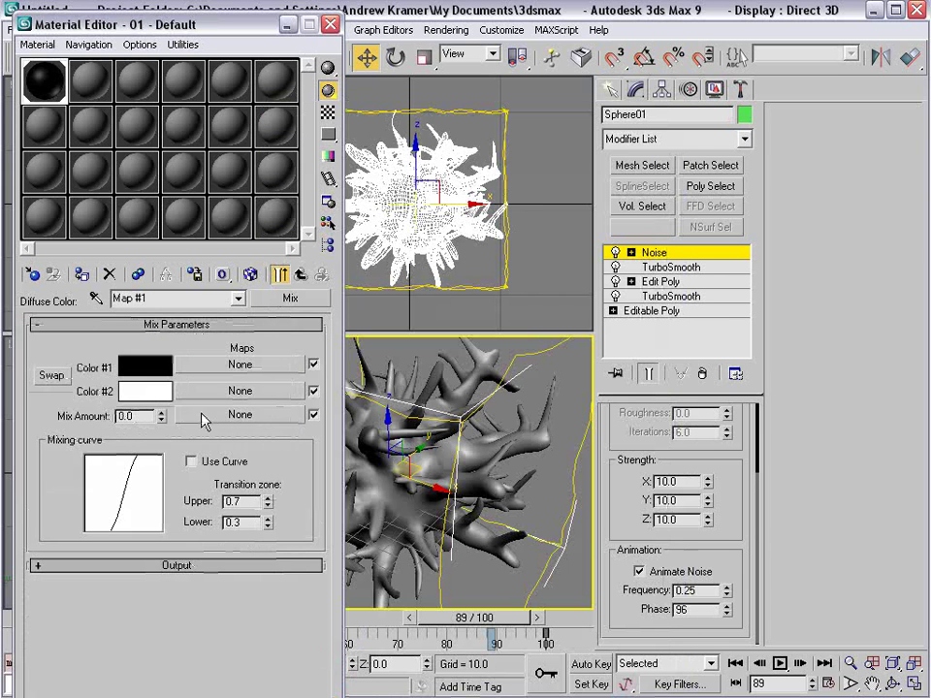
# - Assign a Noise map to the Mix map's mix amount and return to the Mix parameters
pyautogui.click(249, 415)
pyautogui.click(395, 545)
pyautogui.moveTo(406, 116); pyautogui.dragTo(471, 56)
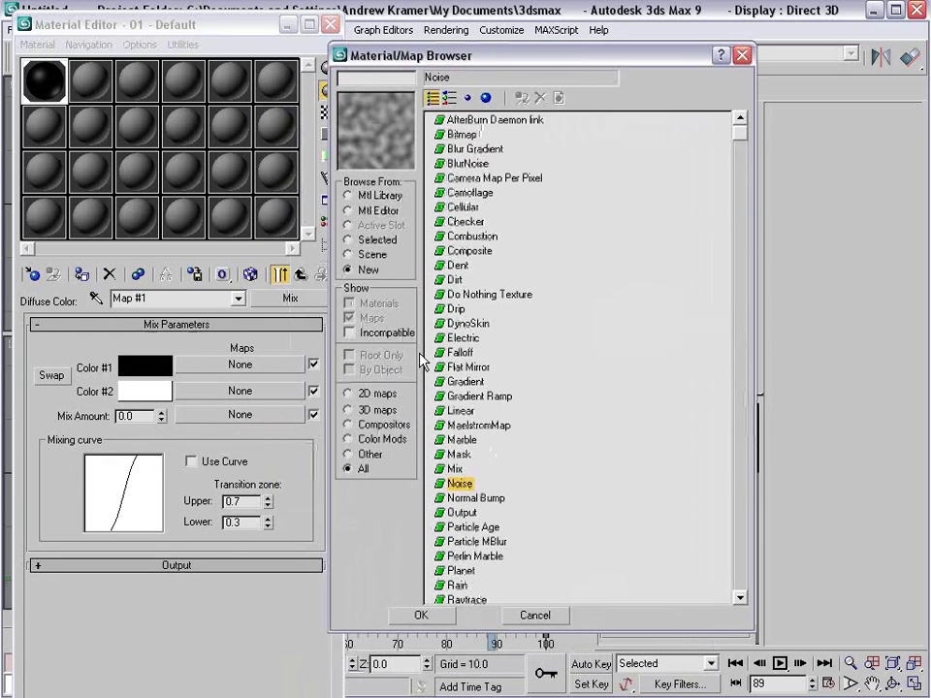
pyautogui.click(424, 615)
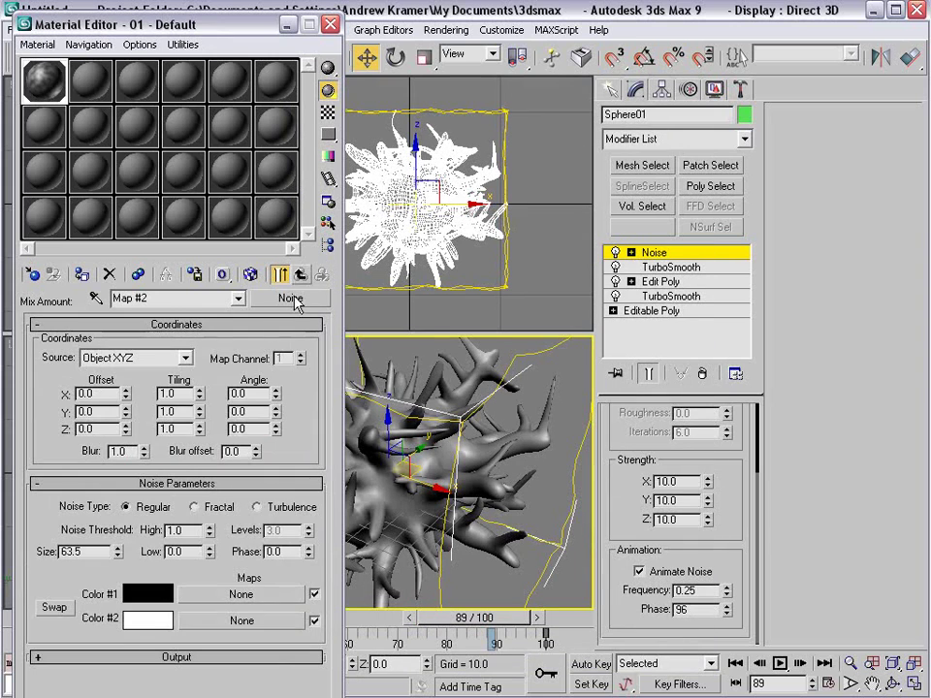
pyautogui.click(291, 302)
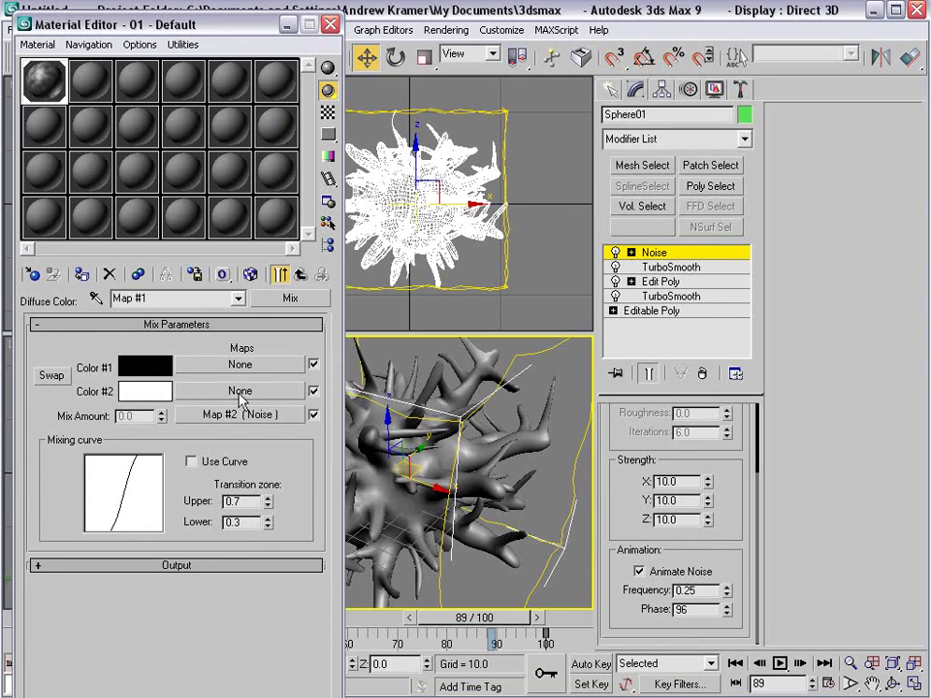
# - Open an enlarged preview of the first material sample, shrink it and place it clear of the Mix parameters
pyautogui.doubleClick(43, 88)
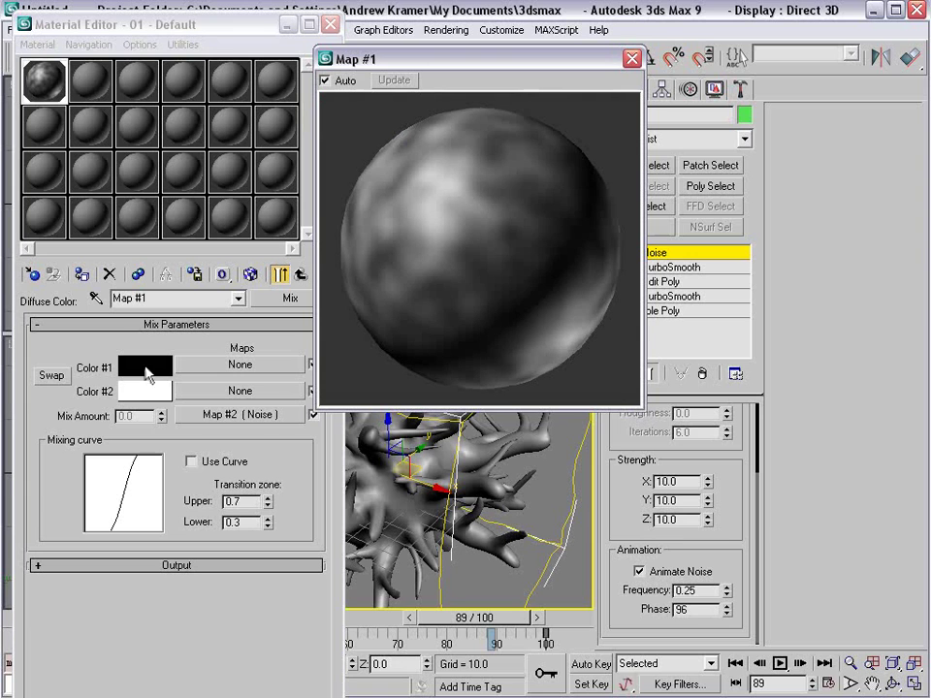
pyautogui.moveTo(640, 407); pyautogui.dragTo(514, 273)
pyautogui.moveTo(339, 59); pyautogui.dragTo(236, 33)
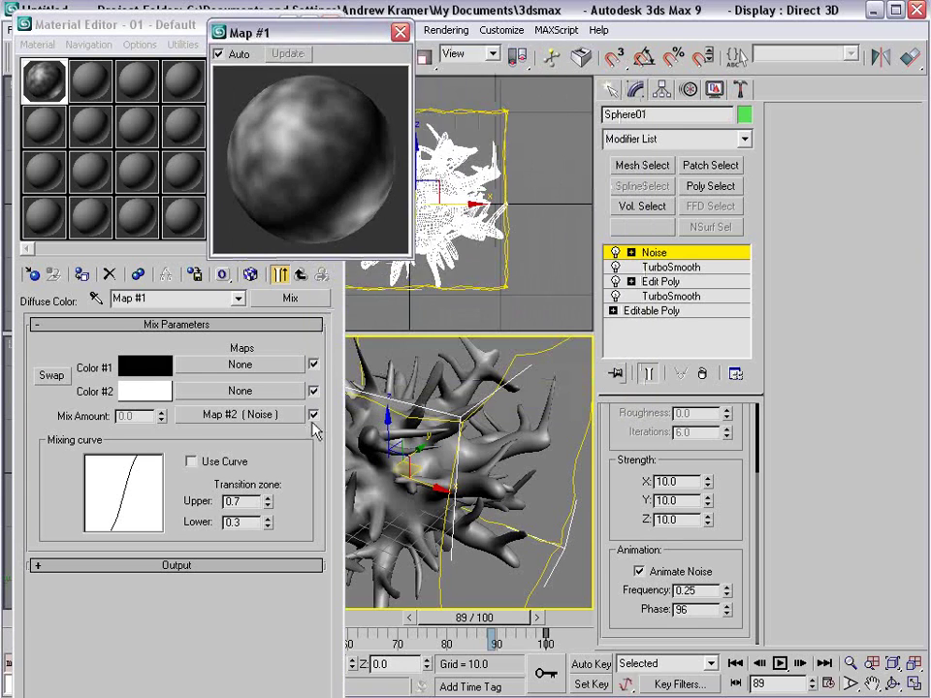
# - Open the mix amount's Noise map and compare its own pattern with the material's end result in the enlarged preview
pyautogui.click(240, 415)
pyautogui.moveTo(301, 34); pyautogui.dragTo(464, 36)
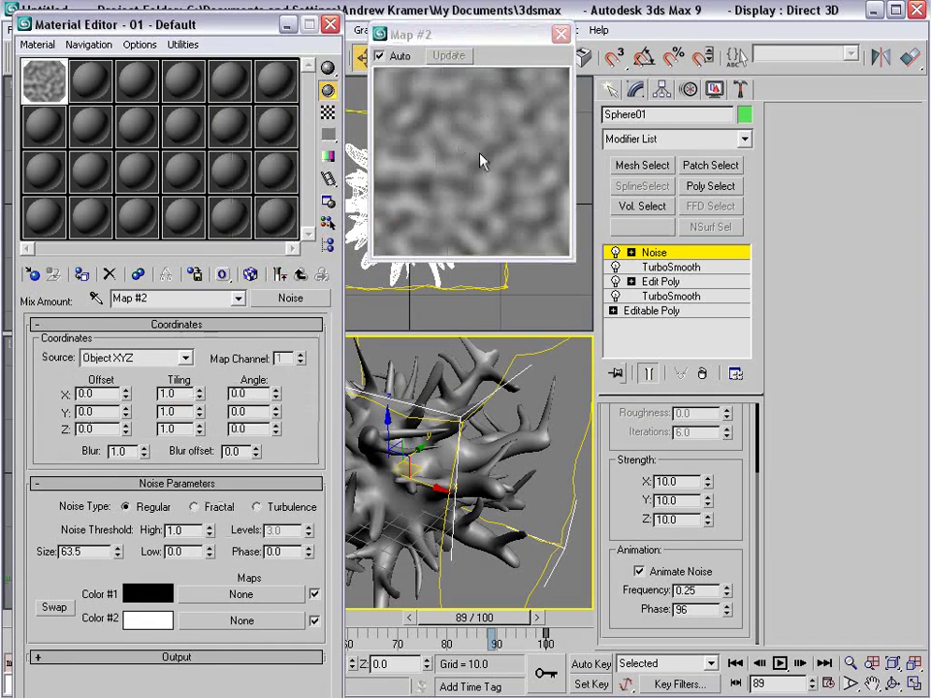
pyautogui.click(281, 274)
pyautogui.click(280, 275)
pyautogui.click(278, 274)
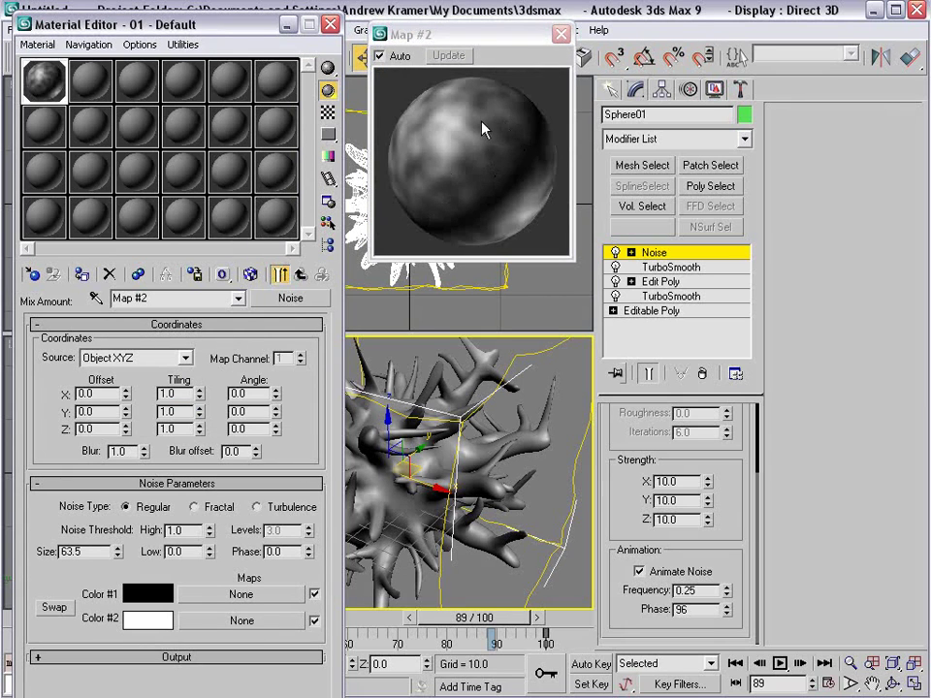
# - Try sizes of 10 and then 25 for the mix amount's Noise map
pyautogui.moveTo(114, 549); pyautogui.dragTo(6, 557)
pyautogui.write('10')
pyautogui.press('Return')
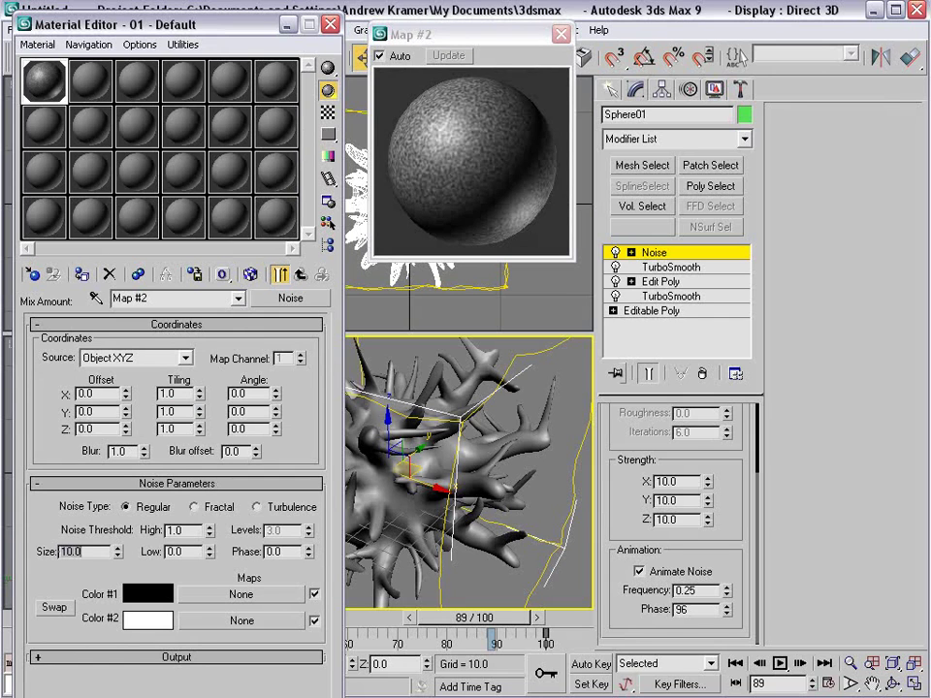
pyautogui.write('25')
pyautogui.press('Return')
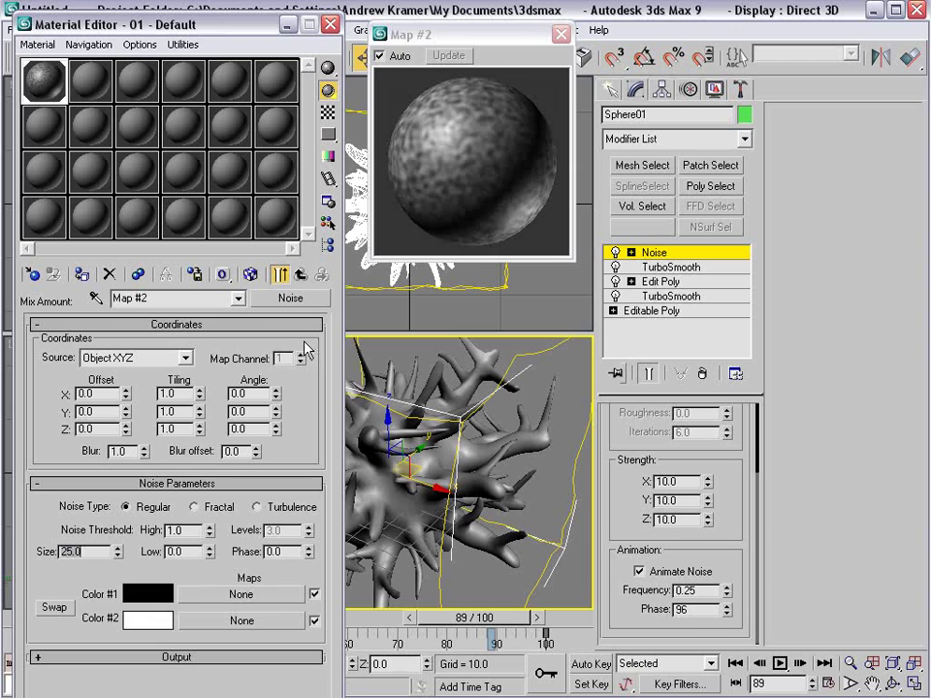
# - Return to the Mix parameters and set Color #2 to orange (RGB 233, 123, 34)
pyautogui.click(301, 274)
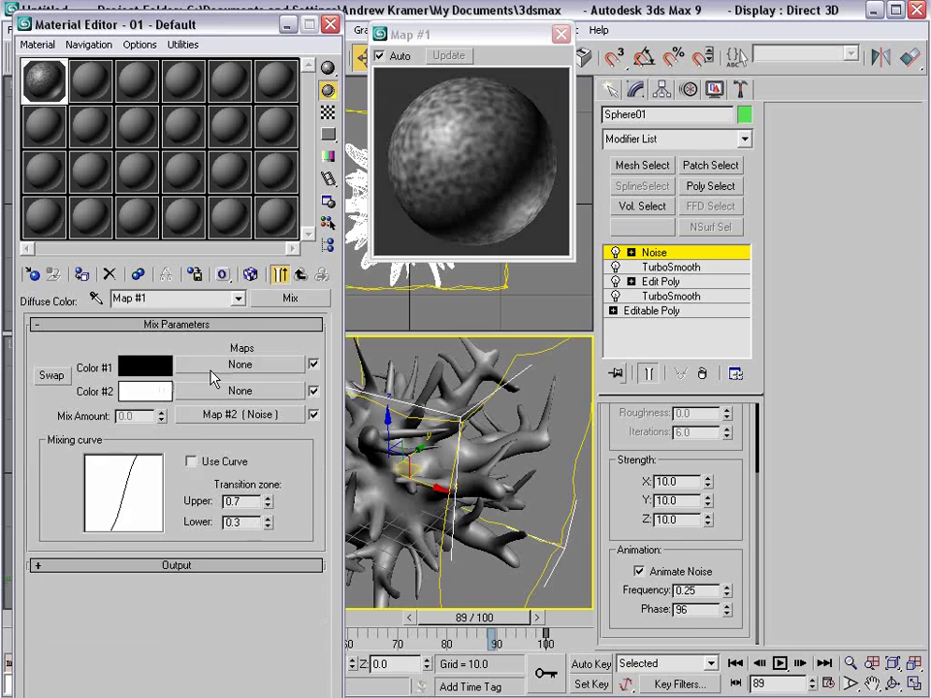
pyautogui.click(141, 390)
pyautogui.moveTo(480, 82); pyautogui.dragTo(474, 206)
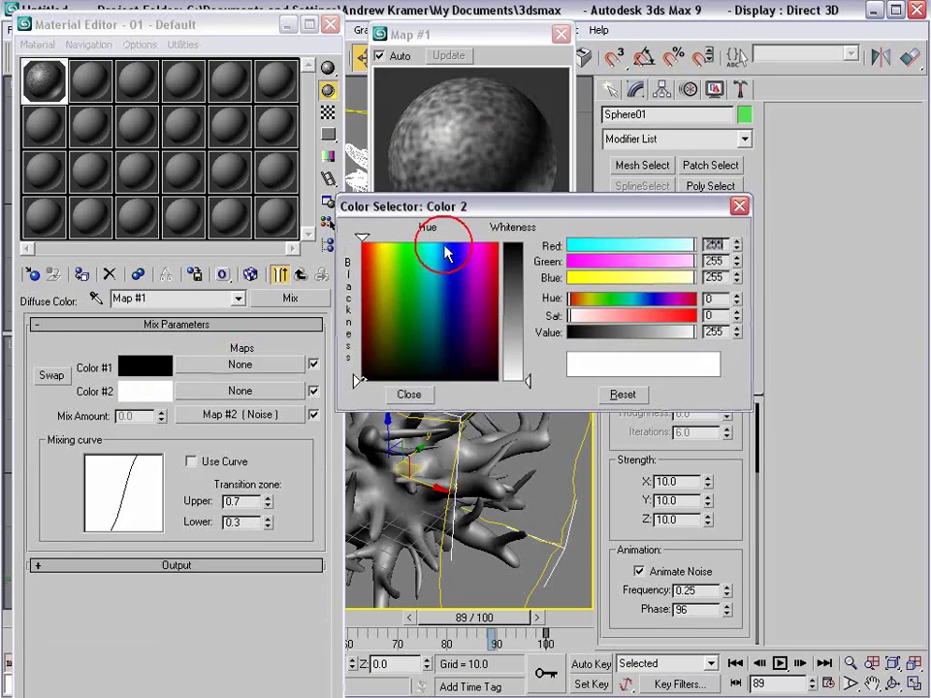
pyautogui.click(371, 255)
pyautogui.click(514, 261)
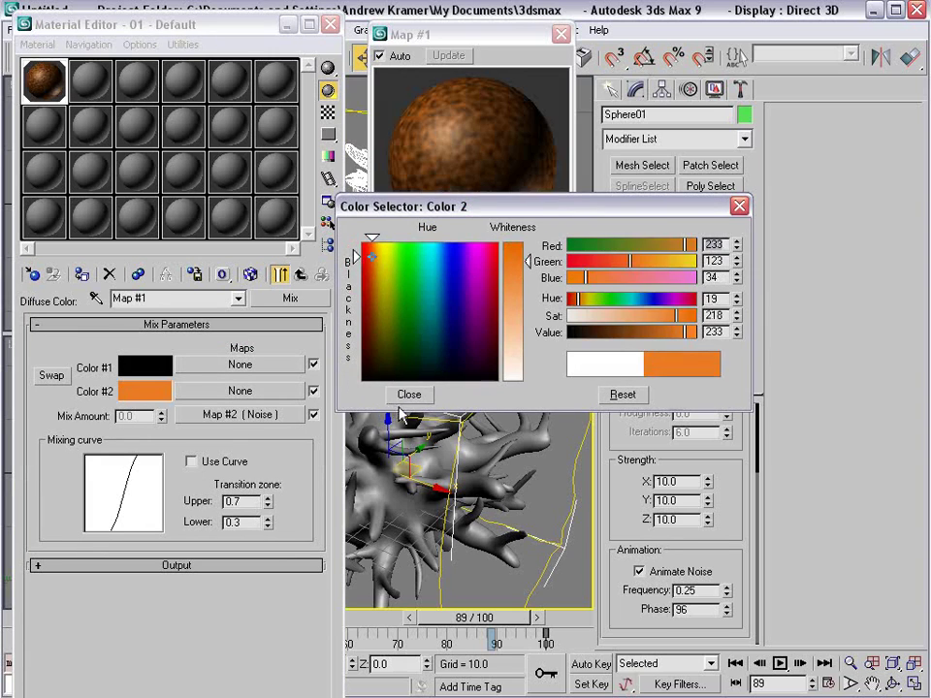
pyautogui.click(405, 396)
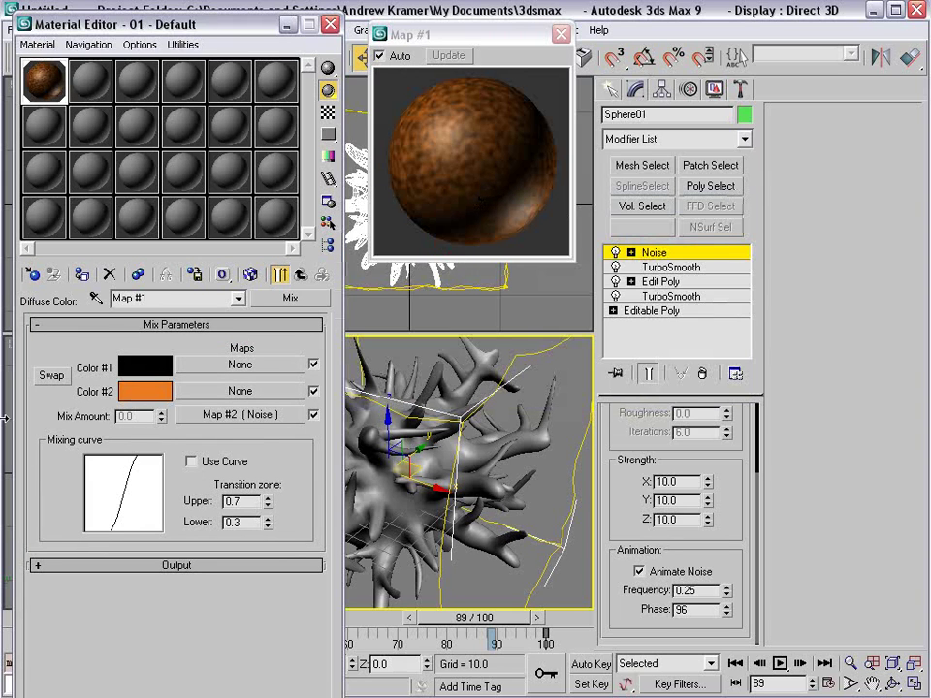
# - Set the mix amount's Noise map to size 60 and the Fractal noise type
pyautogui.click(194, 415)
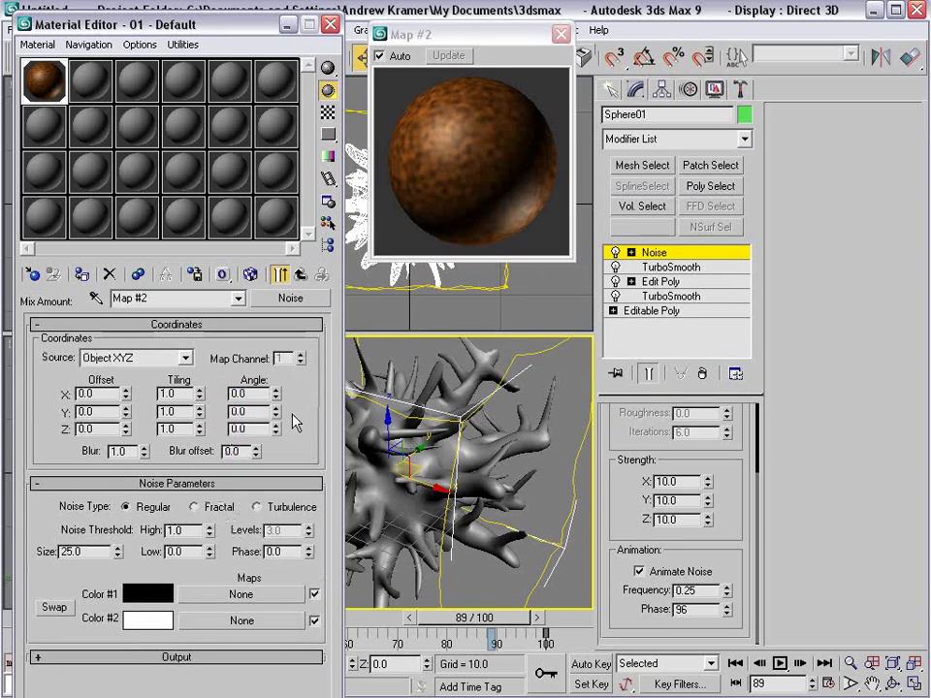
pyautogui.click(20, 551)
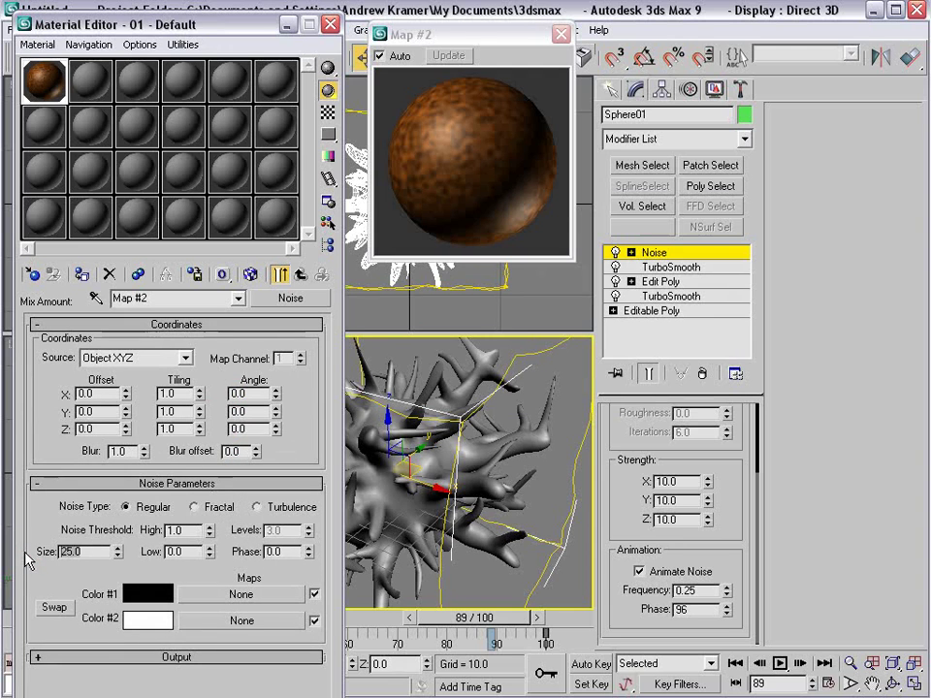
pyautogui.write('60')
pyautogui.press('Return')
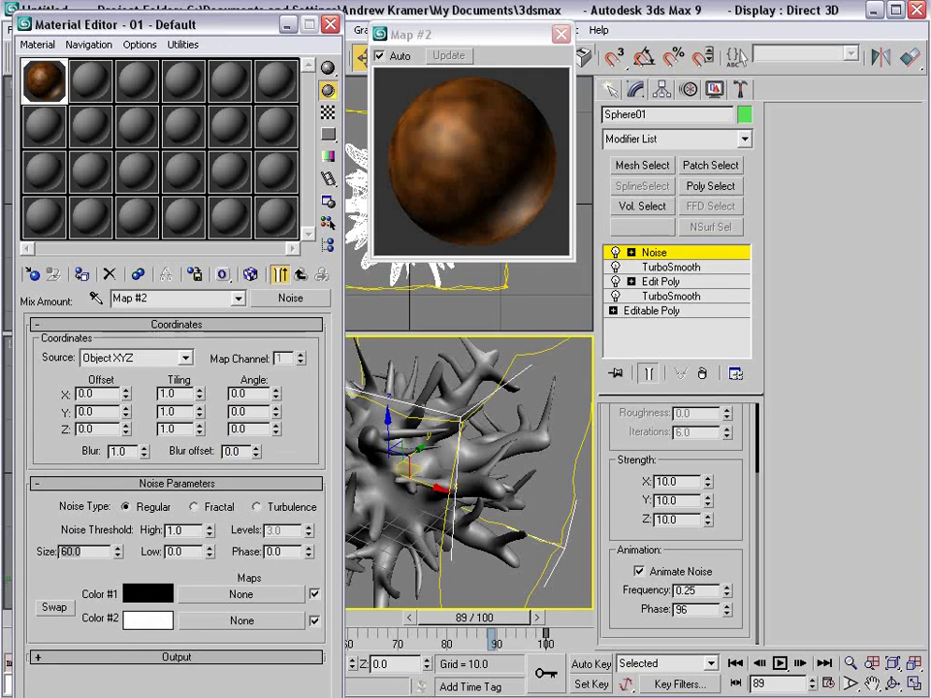
pyautogui.click(197, 509)
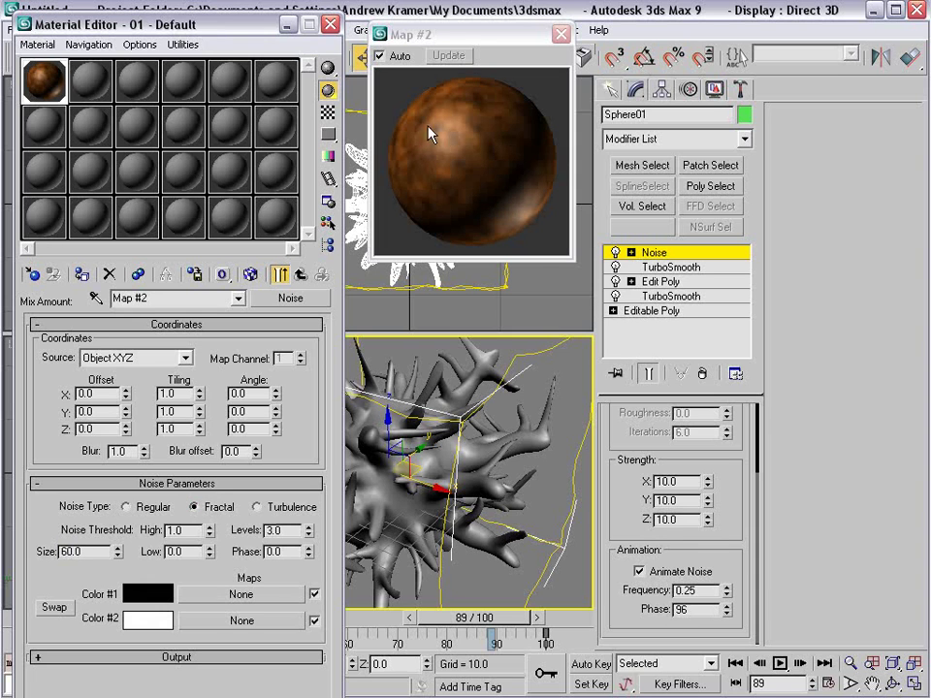
# - Enlarge the material preview and set the Noise map's threshold to 0.5 high and 0.4 low
pyautogui.moveTo(572, 260); pyautogui.dragTo(669, 352)
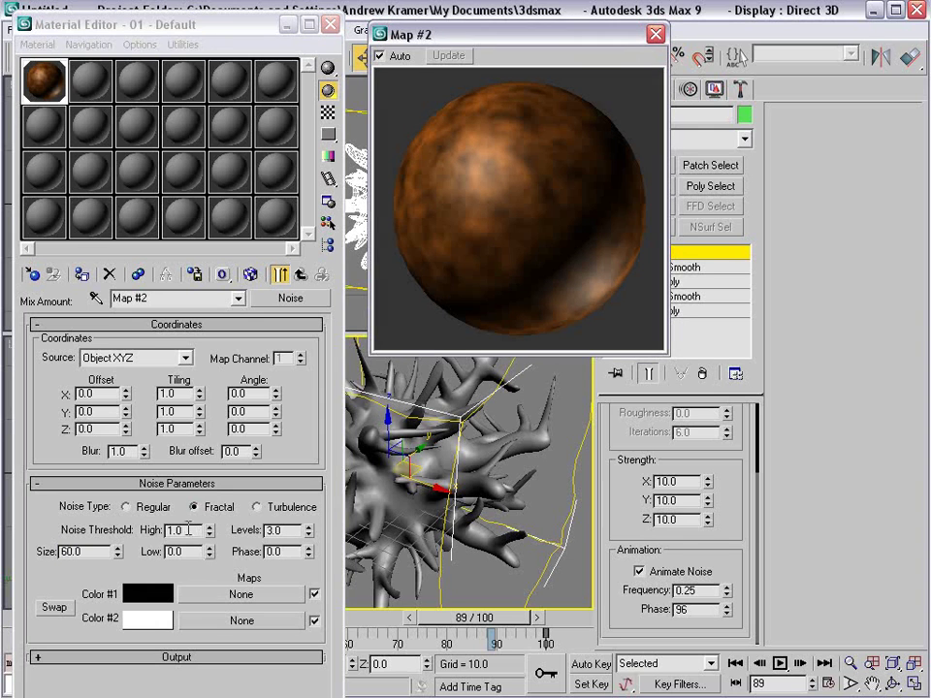
pyautogui.moveTo(187, 529); pyautogui.dragTo(142, 541)
pyautogui.write('0.5')
pyautogui.press('Return')
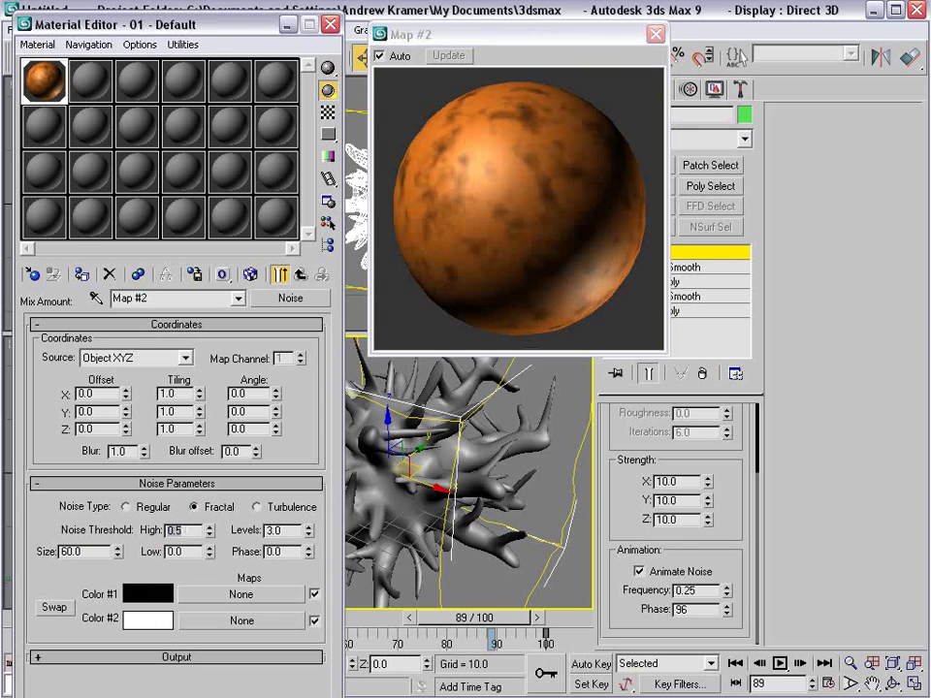
pyautogui.moveTo(179, 557); pyautogui.dragTo(125, 550)
pyautogui.write('0.4')
pyautogui.press('Return')
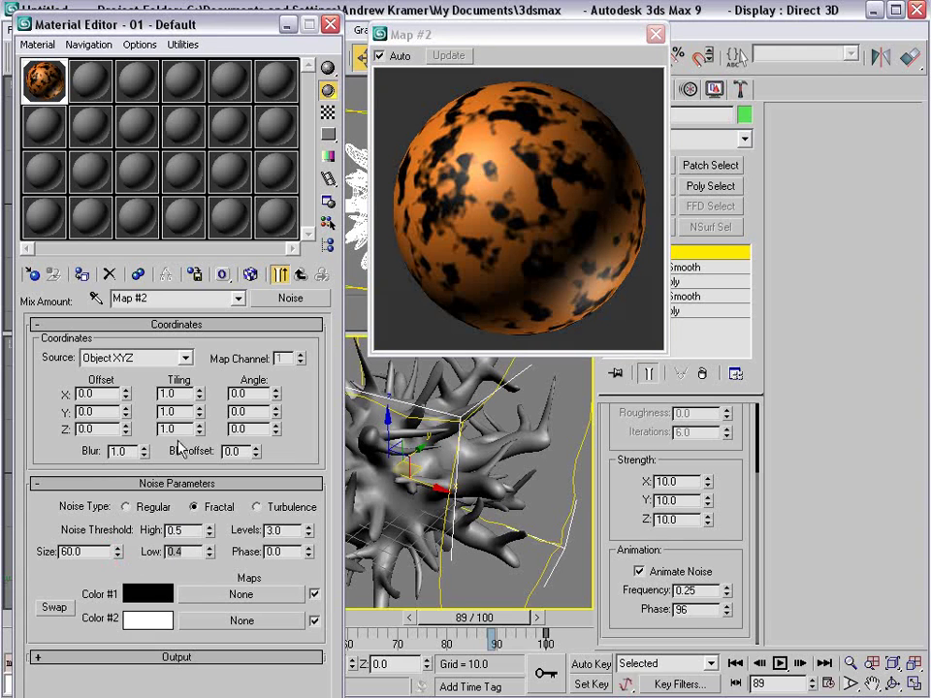
# - Set the fractal Noise map's levels to 5 and return to the Mix parameters
pyautogui.moveTo(210, 532)
pyautogui.mouseDown()
pyautogui.moveTo(212, 516)
pyautogui.moveTo(208, 532)
pyautogui.mouseUp()
pyautogui.press('BackSpace')
pyautogui.press('Return')
pyautogui.doubleClick(291, 534)
pyautogui.write('5')
pyautogui.press('Return')
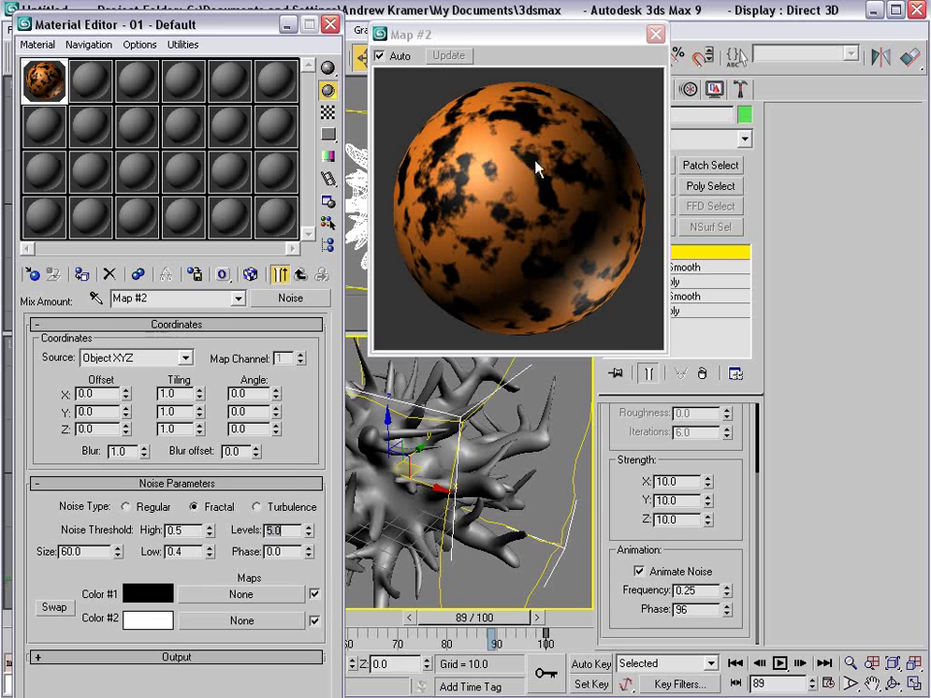
pyautogui.click(302, 276)
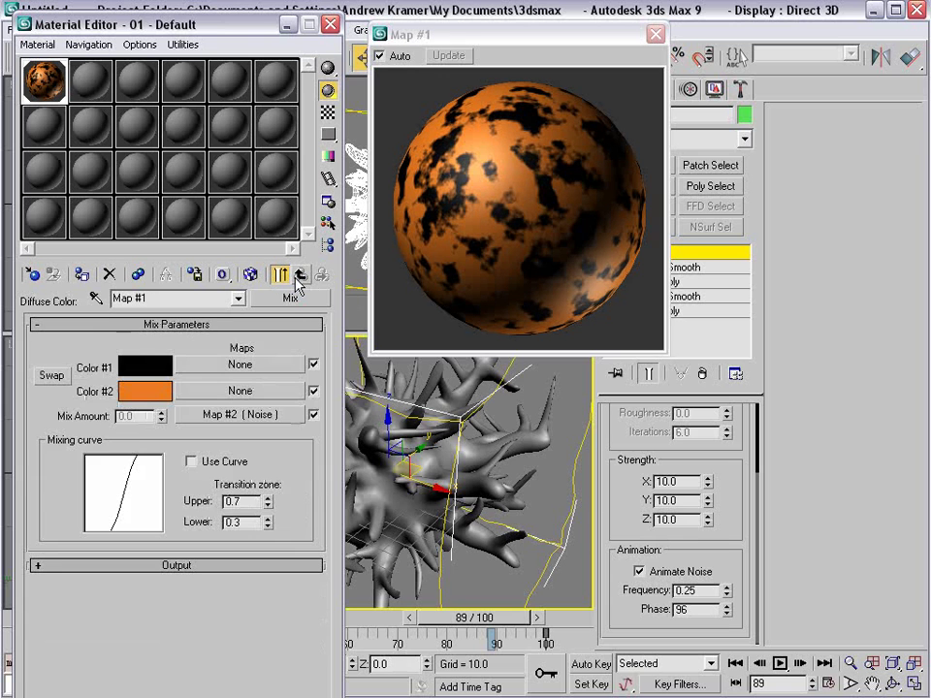
# - Assign a Cellular map to the Mix map's Color #1, with Fractal enabled and a cell size of 40
pyautogui.click(238, 364)
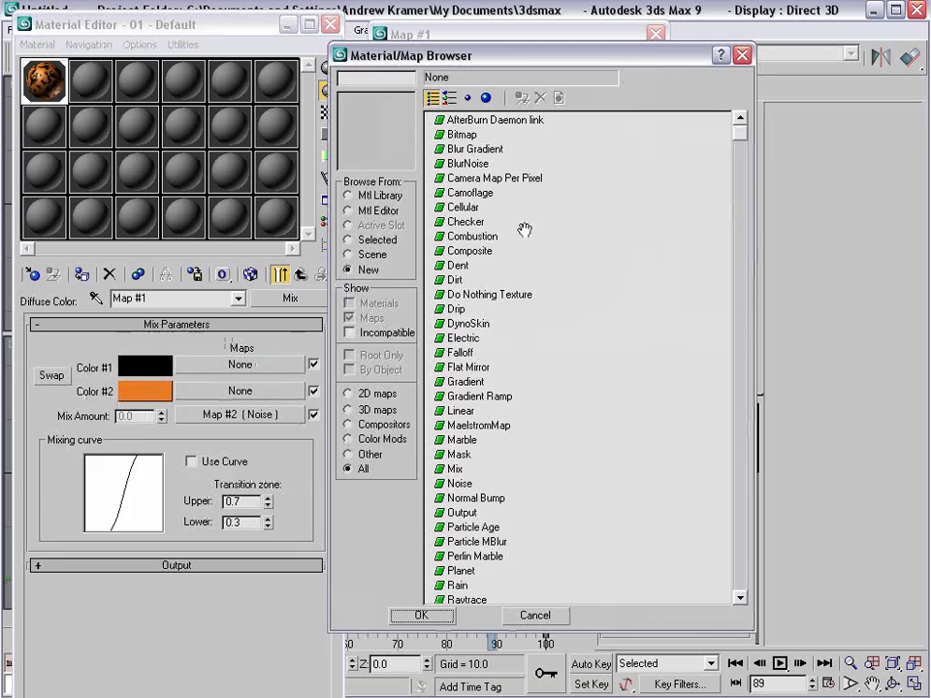
pyautogui.doubleClick(463, 207)
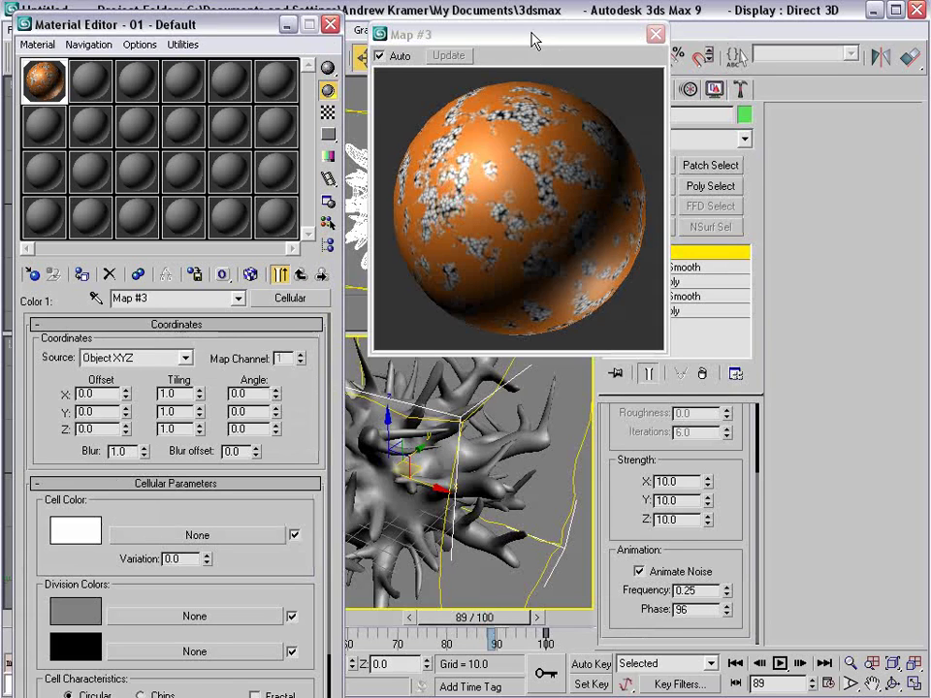
pyautogui.moveTo(274, 491); pyautogui.dragTo(282, 361)
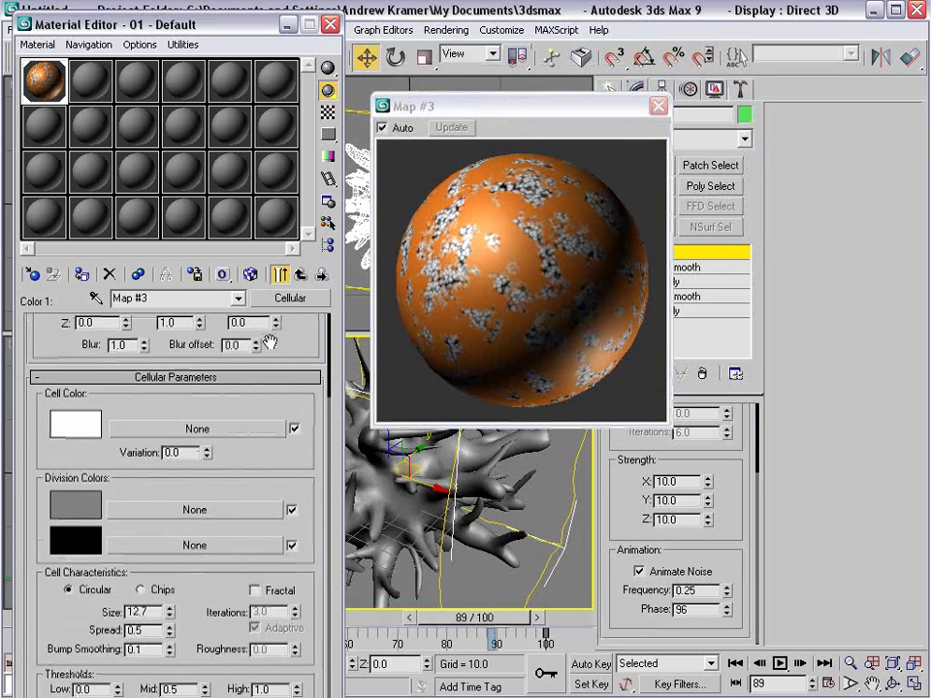
pyautogui.click(255, 591)
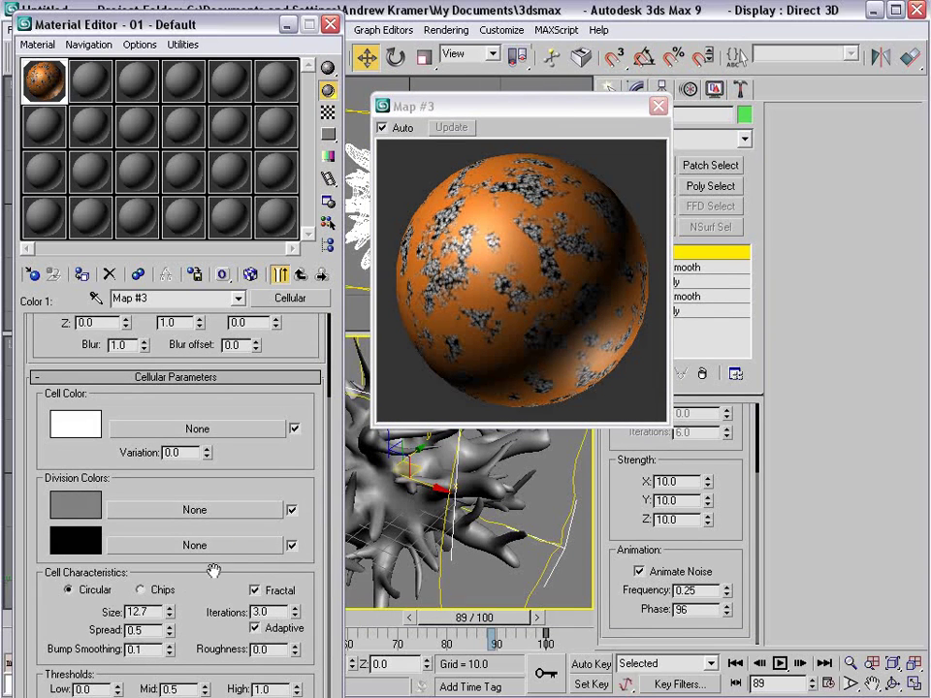
pyautogui.doubleClick(154, 612)
pyautogui.write('40')
pyautogui.press('Return')
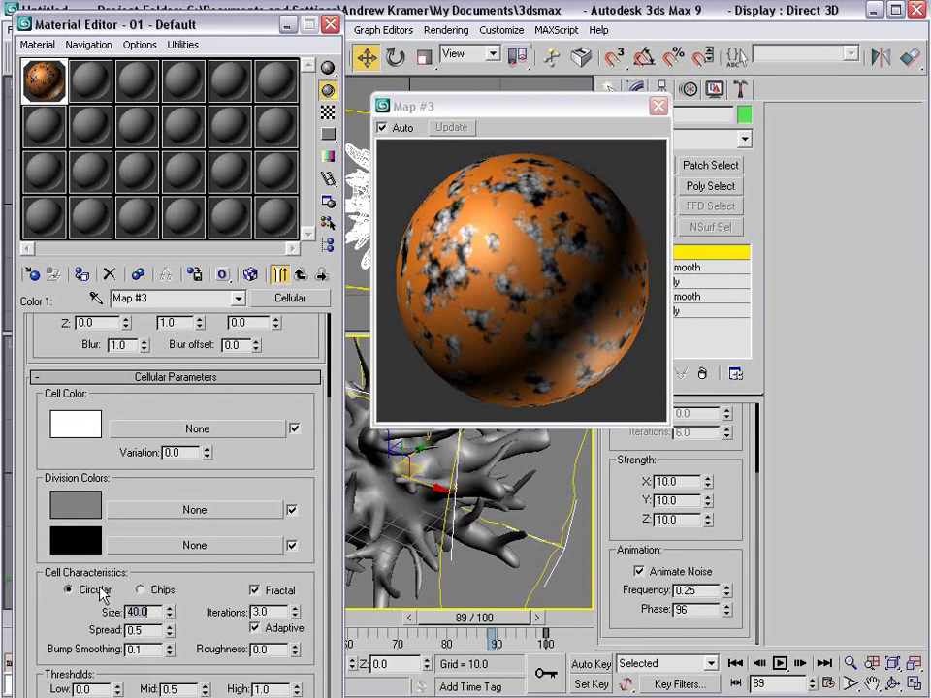
# - Preview the Cellular map on its own, lighten its first division color to grey 190, and return to the Mix parameters
pyautogui.click(280, 274)
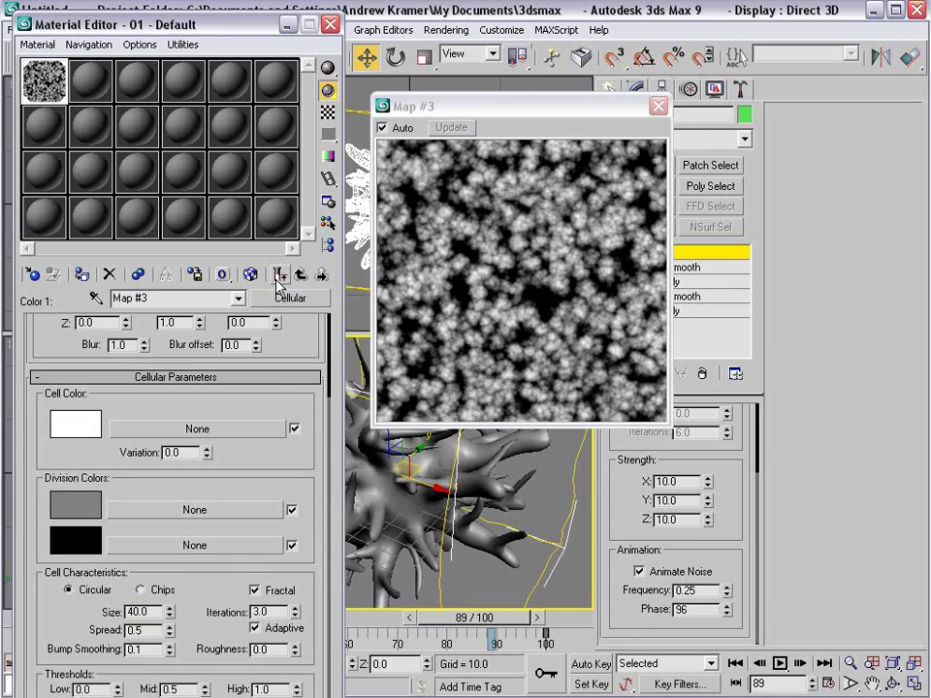
pyautogui.click(75, 506)
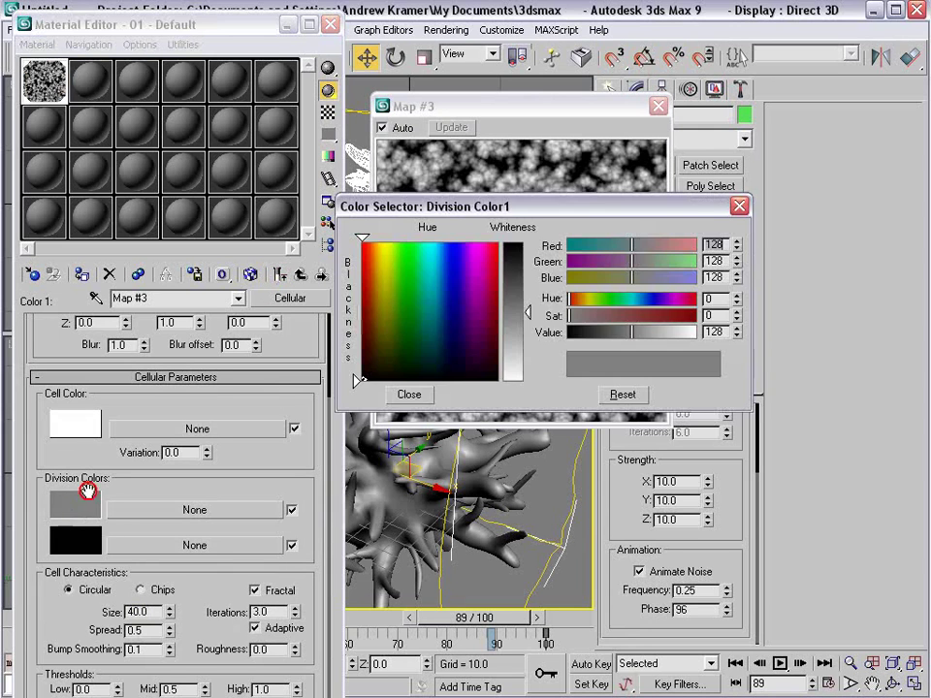
pyautogui.moveTo(457, 207); pyautogui.dragTo(445, 335)
pyautogui.moveTo(518, 440); pyautogui.dragTo(519, 476)
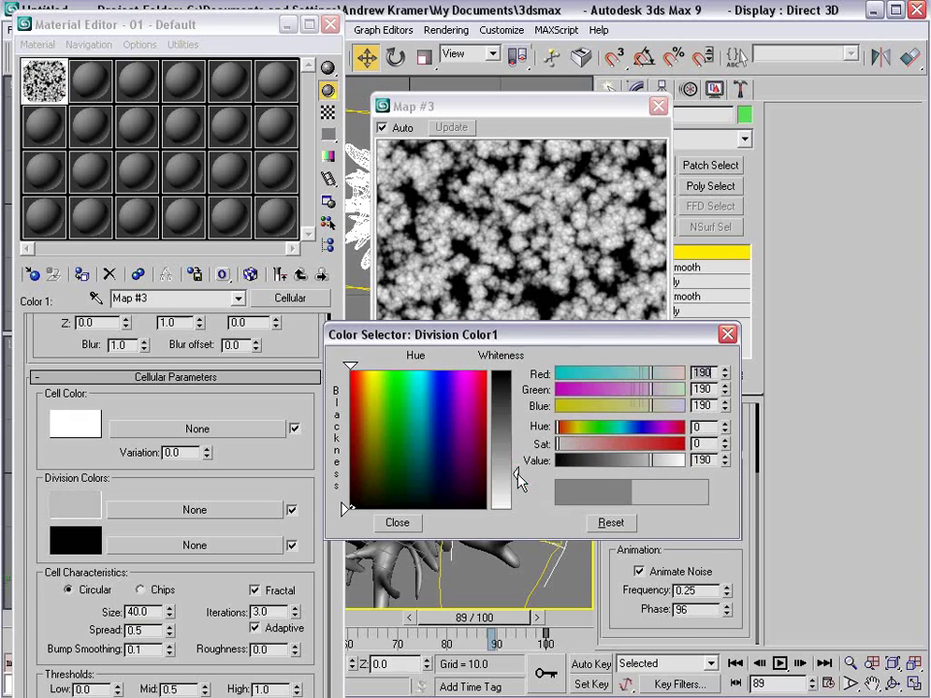
pyautogui.click(727, 334)
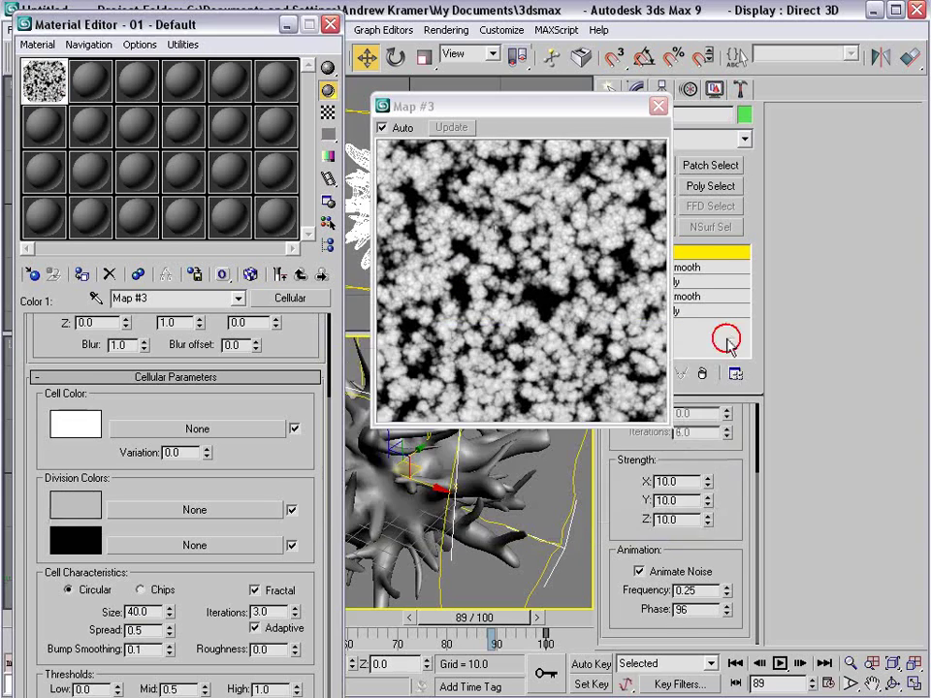
pyautogui.click(297, 282)
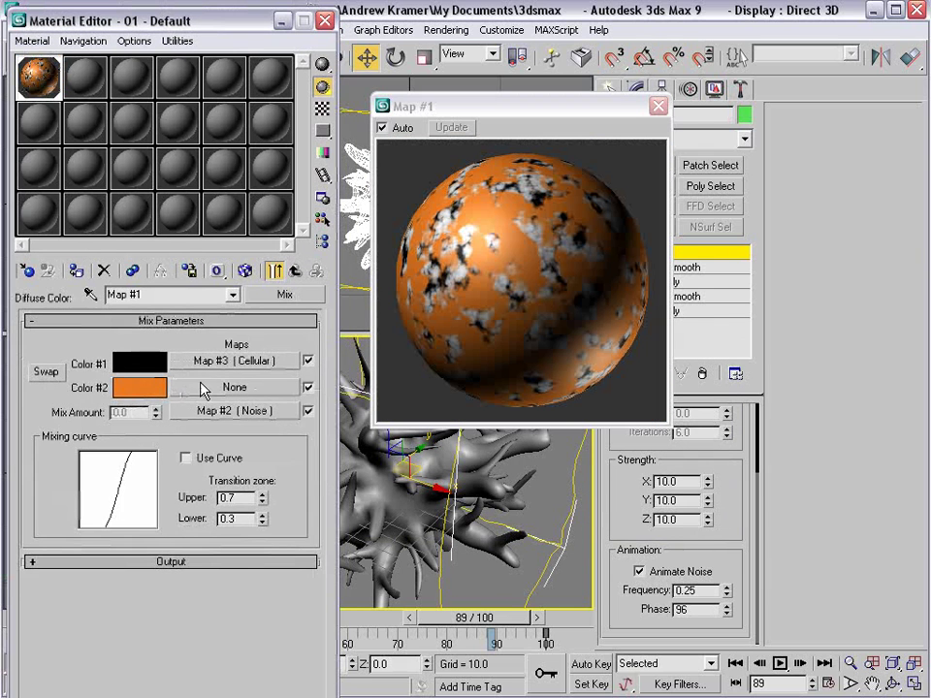
# - Assign a Noise map of the Fractal type to the Mix map's Color #2
pyautogui.click(224, 388)
pyautogui.click(460, 484)
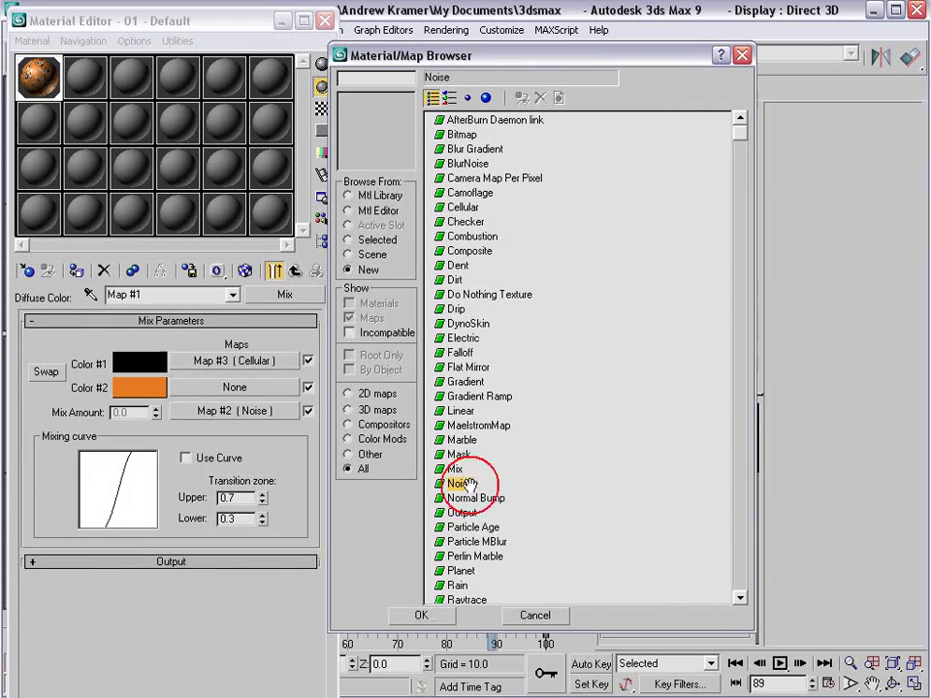
pyautogui.click(427, 615)
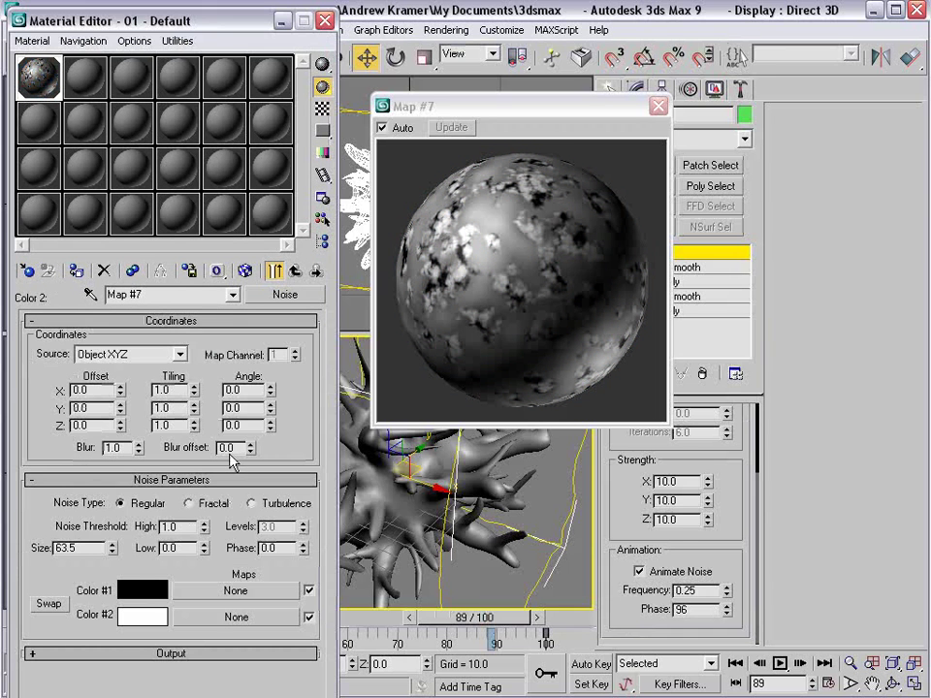
pyautogui.click(188, 504)
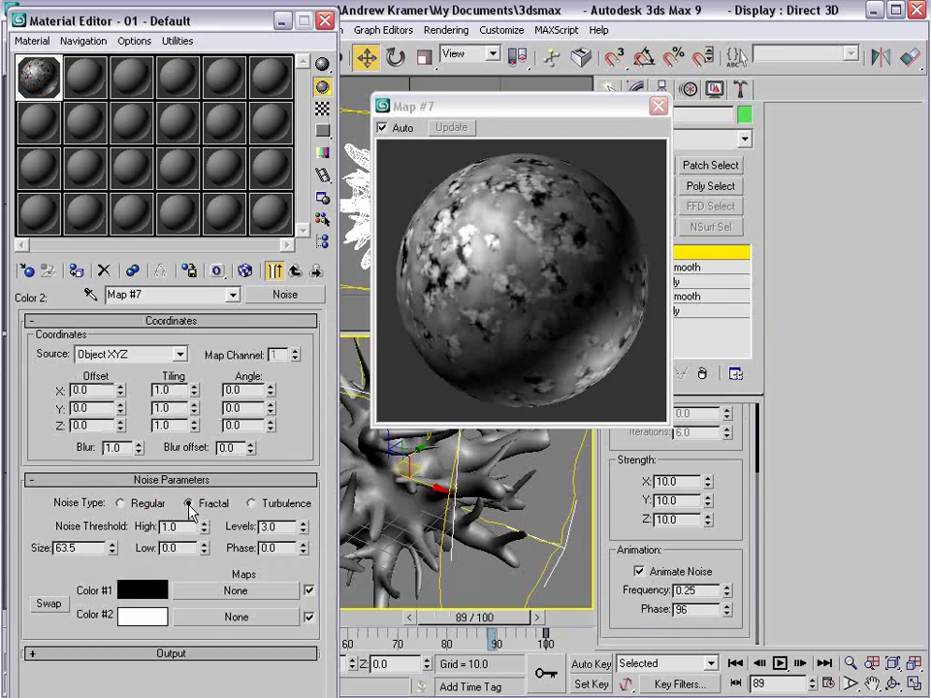
# - Set the Color #2 Noise map's size to 1, then return to the Mix map and preview it on its own
pyautogui.doubleClick(77, 548)
pyautogui.write('1')
pyautogui.press('Return')
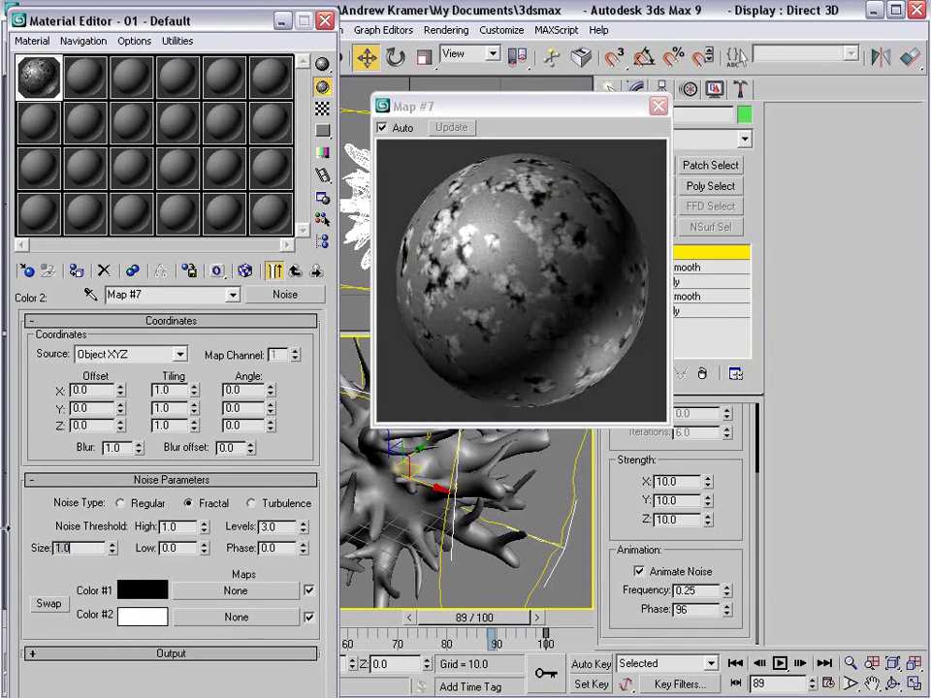
pyautogui.click(295, 271)
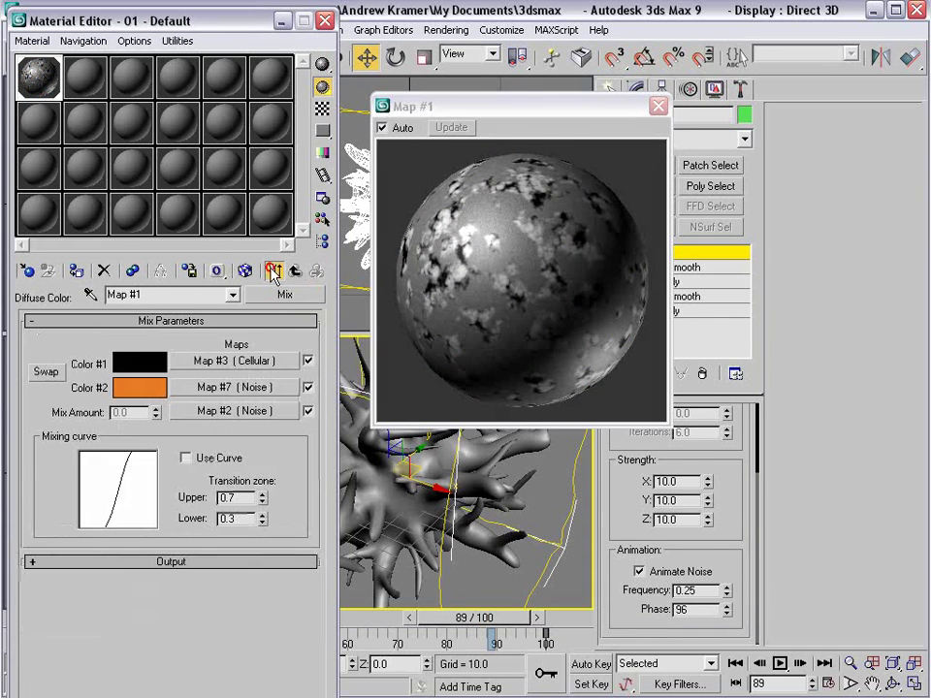
pyautogui.click(274, 271)
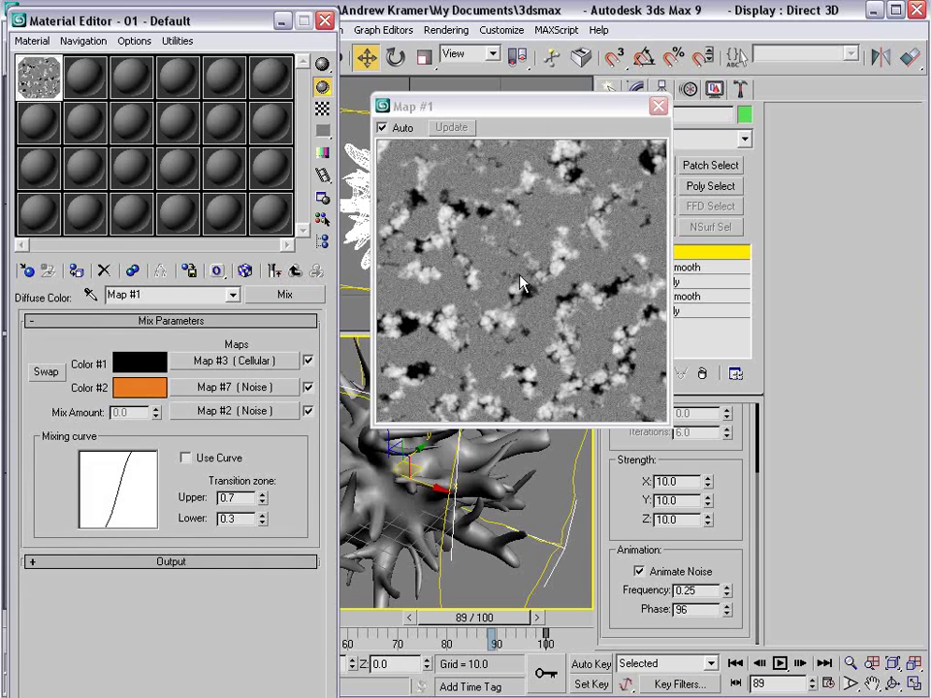
# - Go back from the Mix map to the parent material and preview its enlarged sample sphere
pyautogui.click(658, 107)
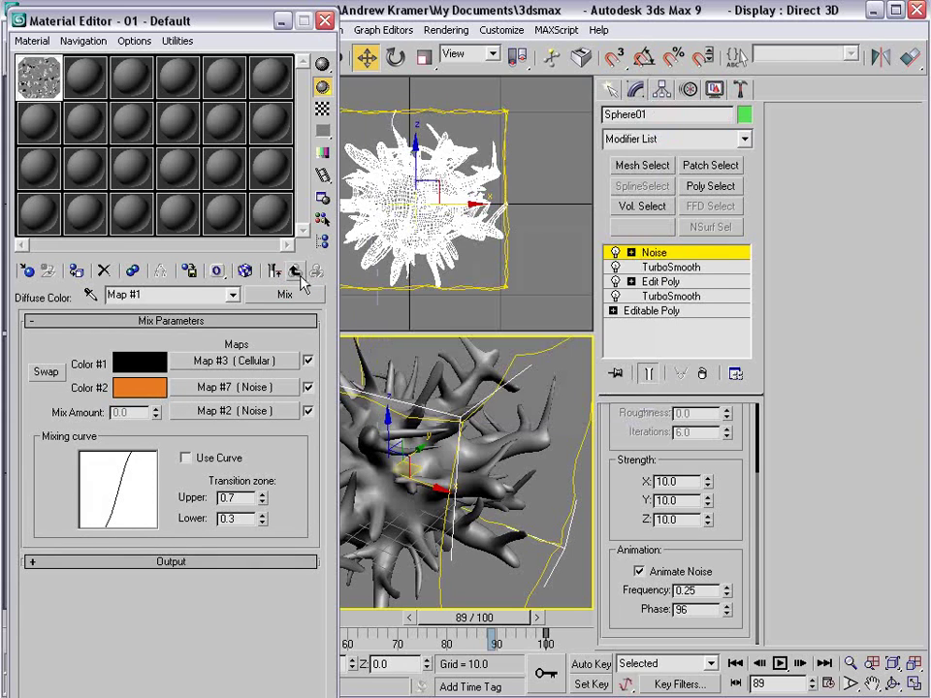
pyautogui.click(276, 270)
pyautogui.doubleClick(37, 77)
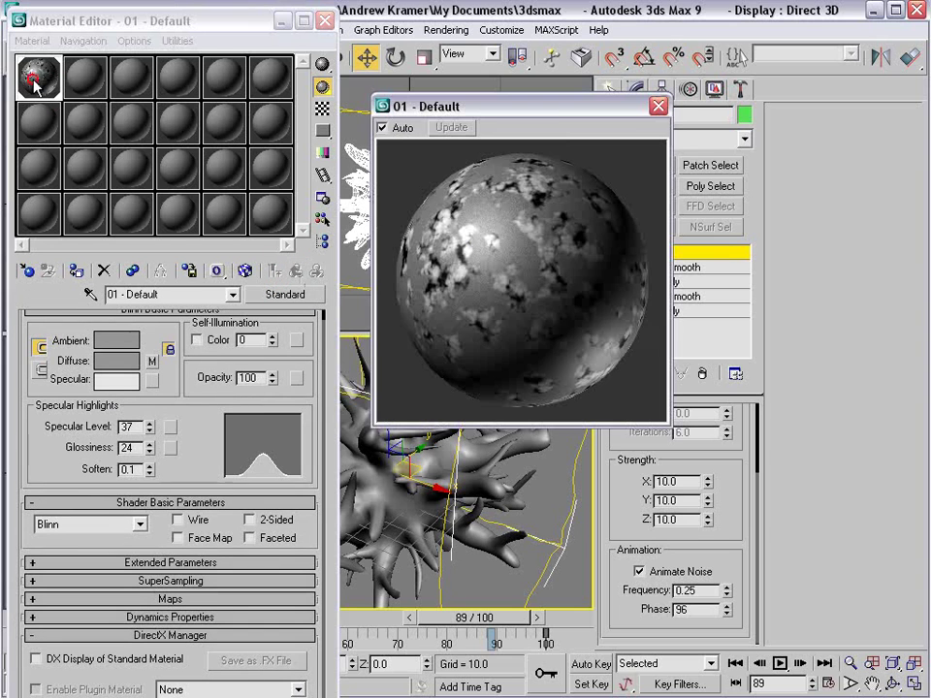
pyautogui.click(657, 106)
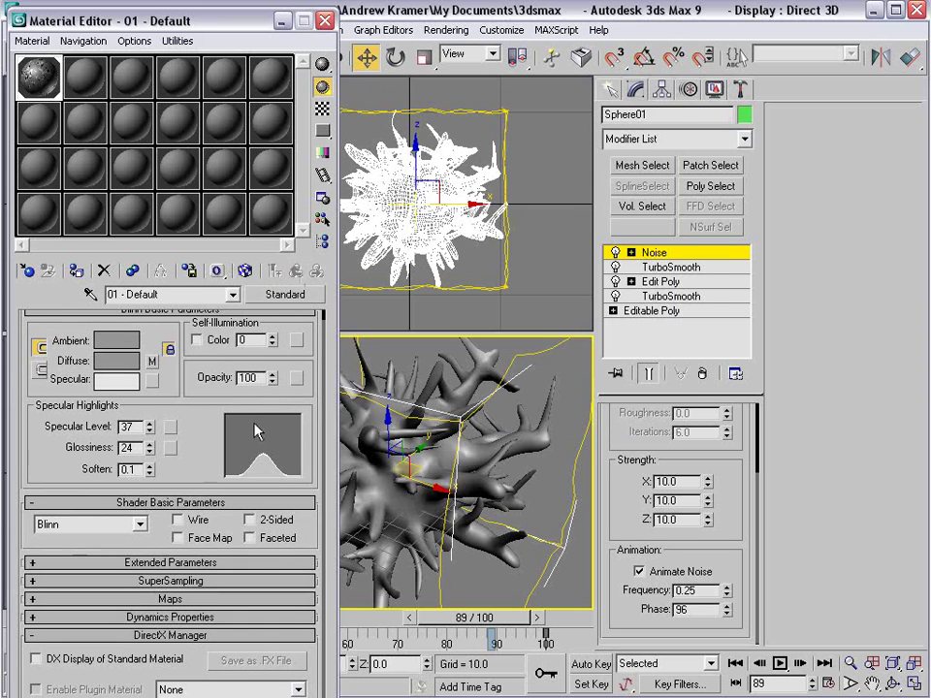
# - Copy the Diffuse Color Mix map to the Bump map slot and set the Bump amount to 50
pyautogui.click(174, 599)
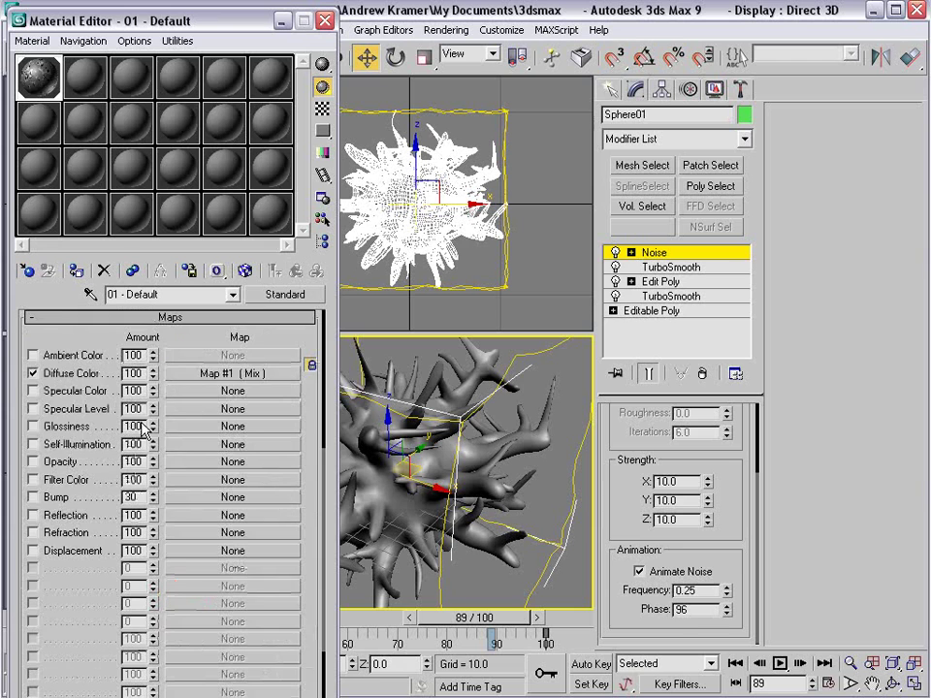
pyautogui.moveTo(208, 374); pyautogui.dragTo(194, 504)
pyautogui.click(131, 359)
pyautogui.click(145, 379)
pyautogui.click(132, 434)
pyautogui.doubleClick(132, 496)
pyautogui.write('50')
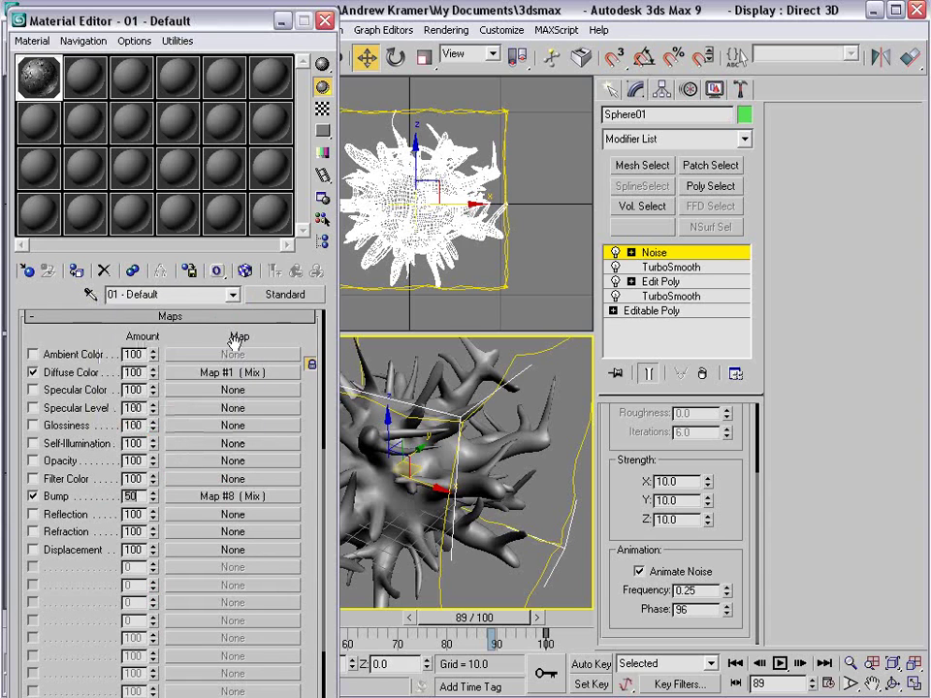
# - Show the Bump Mix map in the viewport and render the perspective view
pyautogui.click(199, 495)
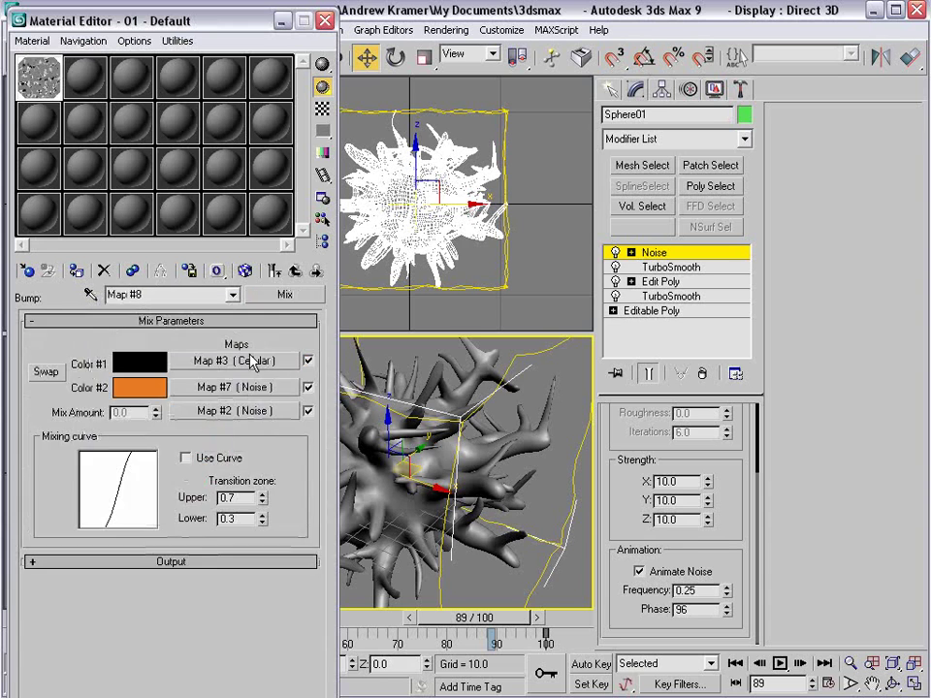
pyautogui.click(245, 271)
pyautogui.moveTo(816, 64); pyautogui.dragTo(433, 85)
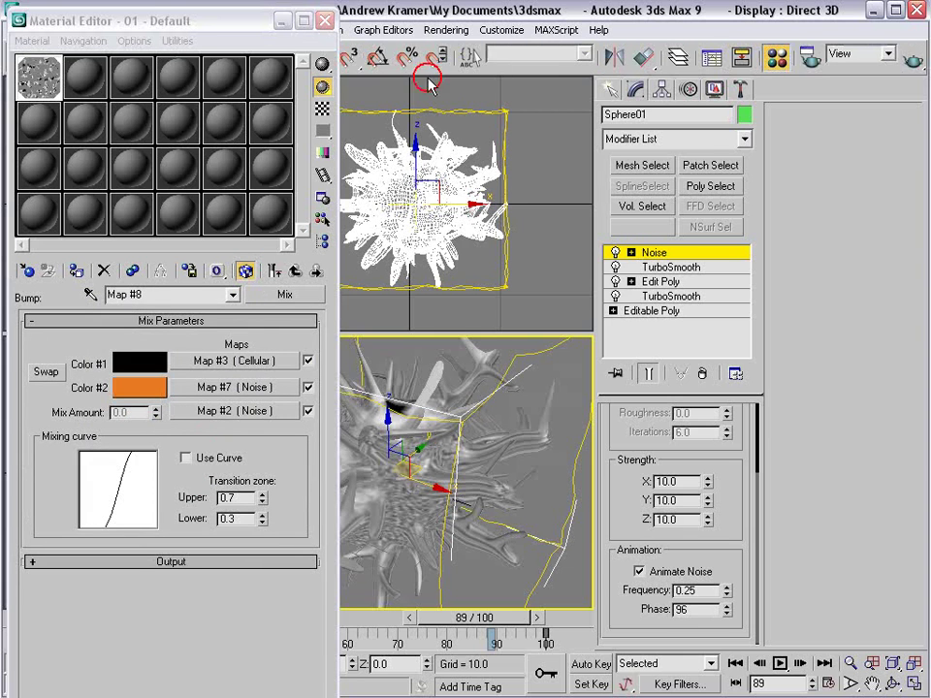
pyautogui.click(912, 62)
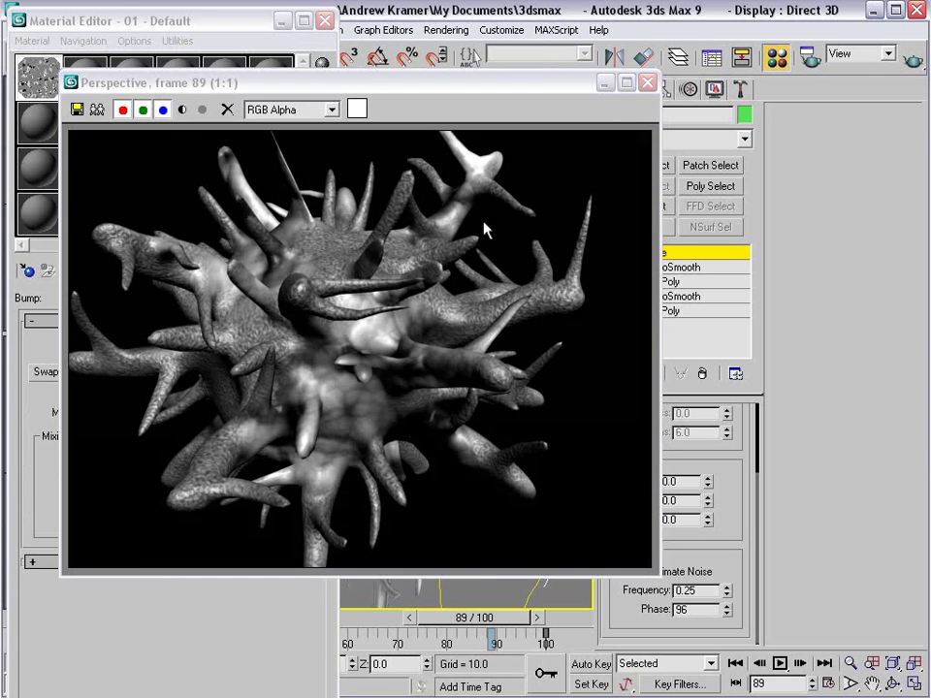
pyautogui.click(649, 85)
# - Return to the parent material, clear its Diffuse Color map with an empty slot, and preview the enlarged sample
pyautogui.click(275, 270)
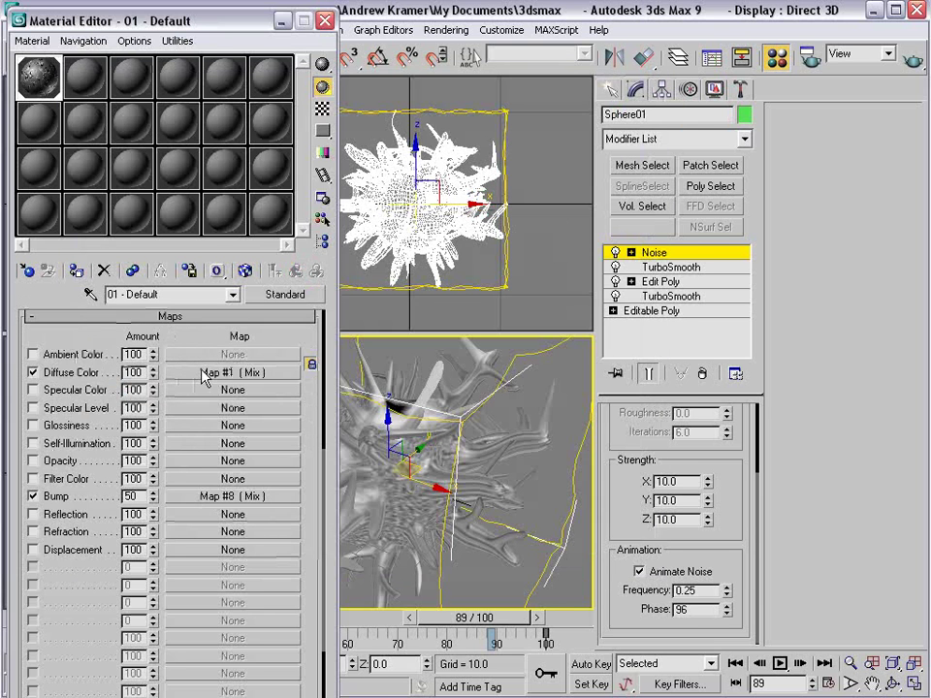
pyautogui.moveTo(181, 390); pyautogui.dragTo(188, 373)
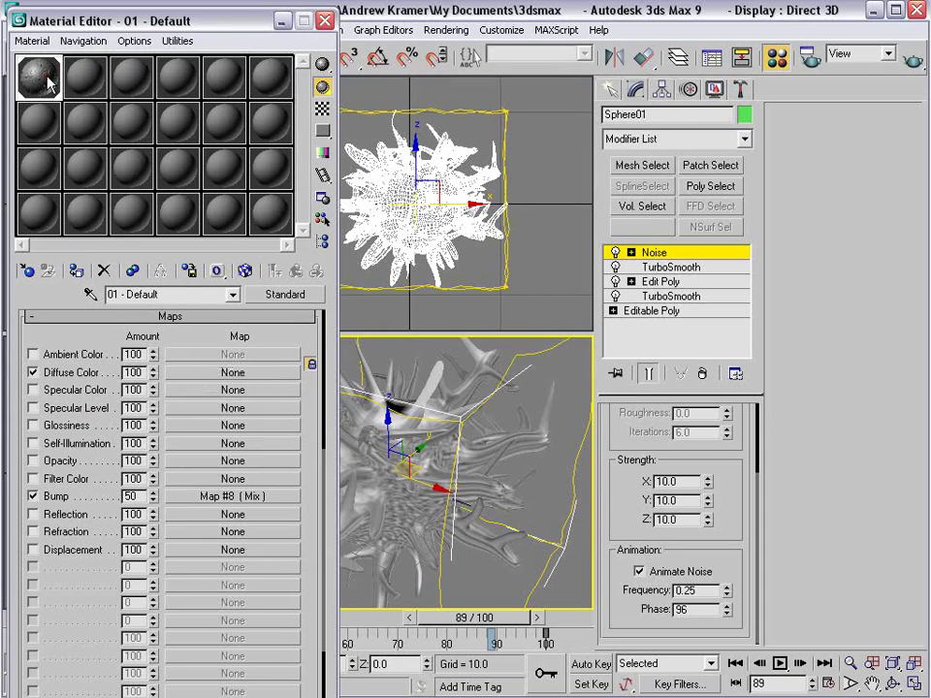
pyautogui.doubleClick(37, 74)
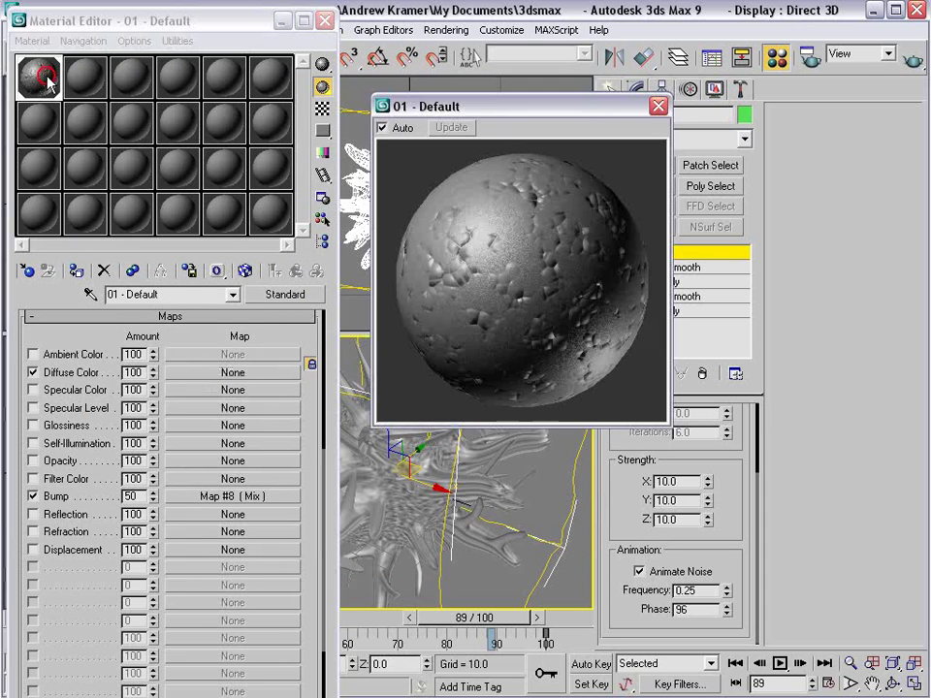
pyautogui.click(659, 106)
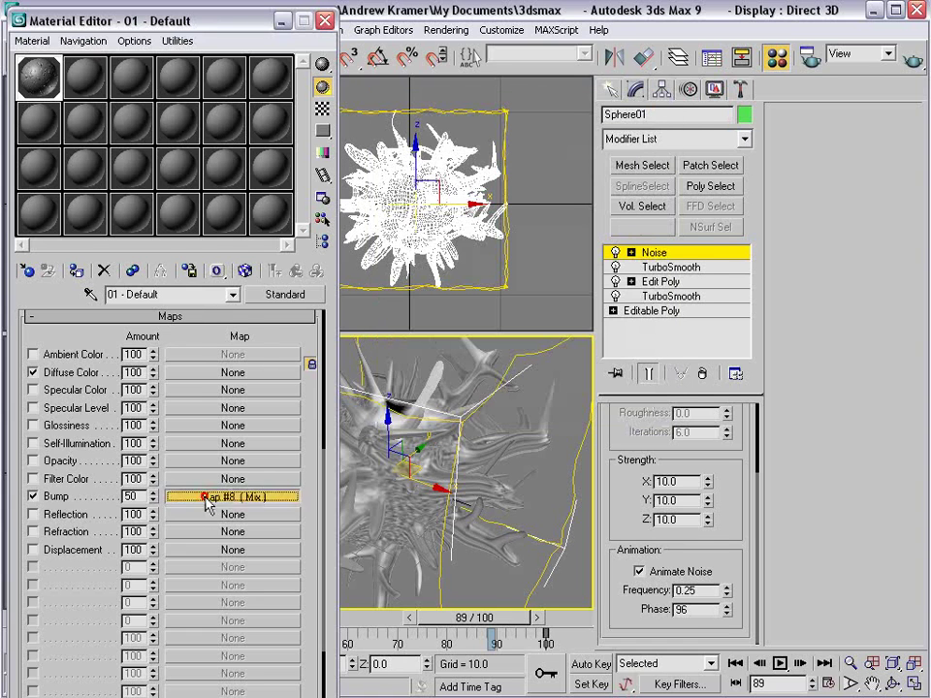
# - Copy the Noise map from the Bump Mix map's mix amount slot and return to the parent material
pyautogui.click(213, 495)
pyautogui.rightClick(233, 413)
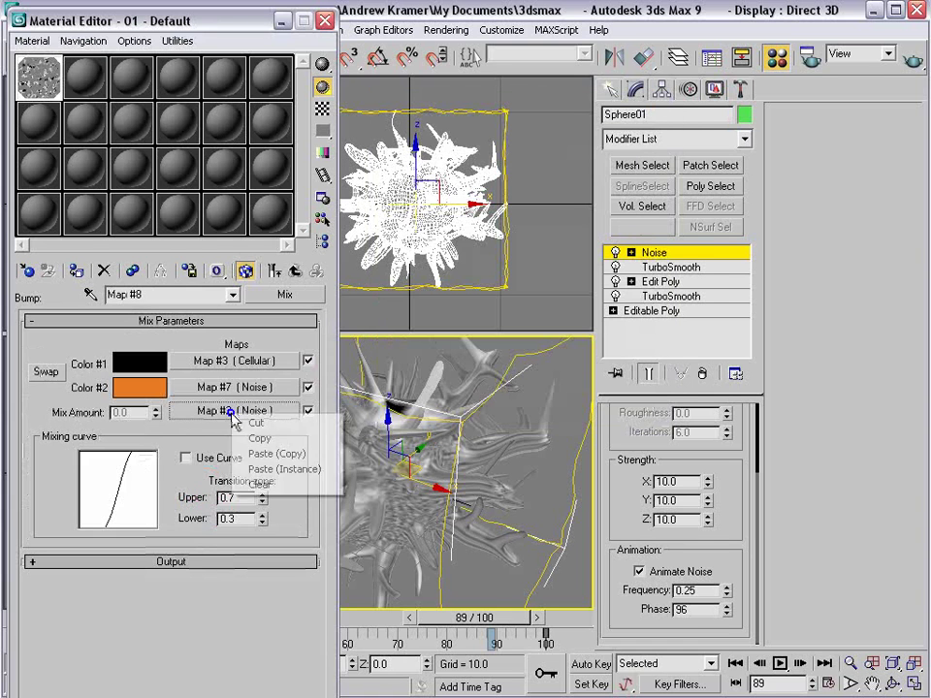
pyautogui.click(278, 439)
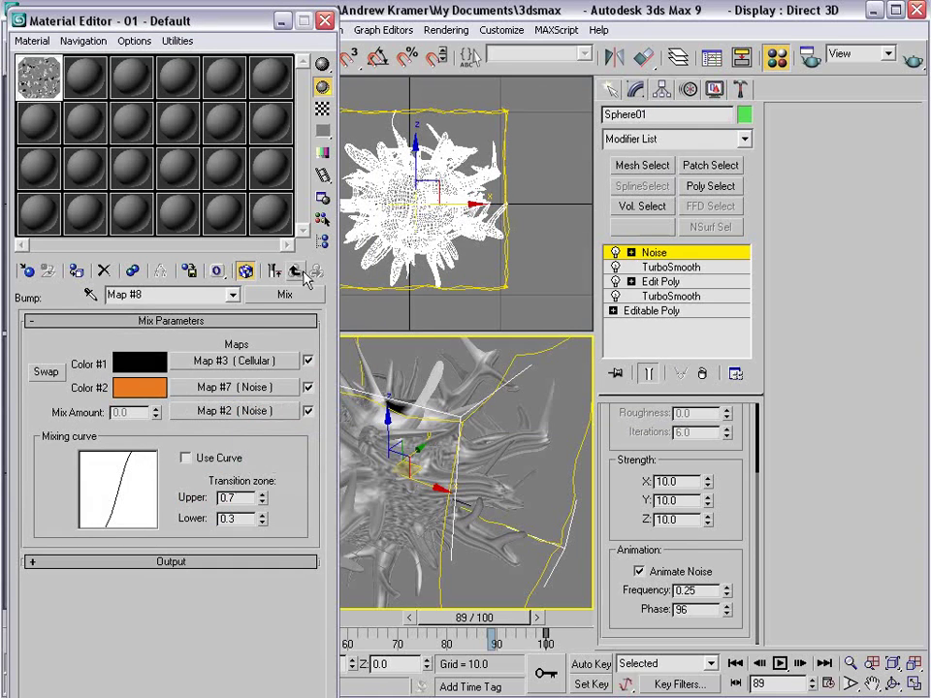
pyautogui.click(245, 270)
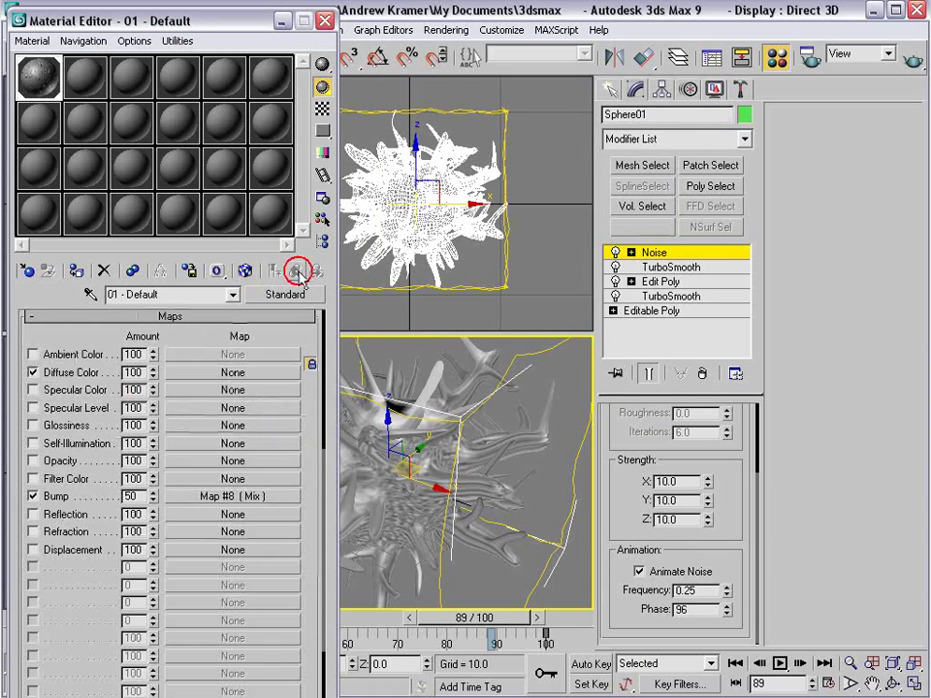
# - Assign a Falloff map to the material's Diffuse Color
pyautogui.click(62, 373)
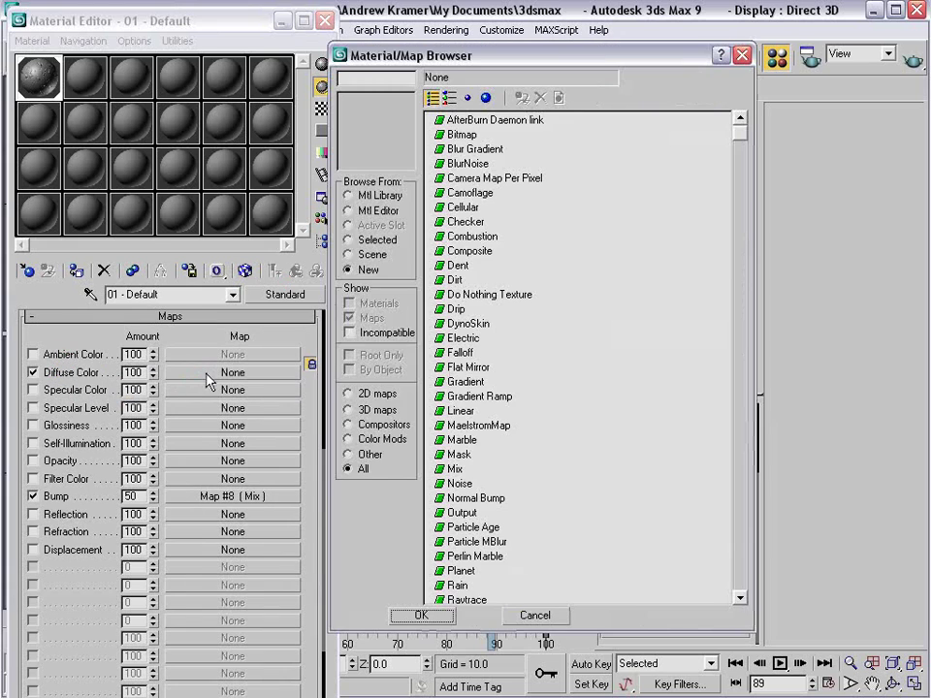
pyautogui.doubleClick(467, 353)
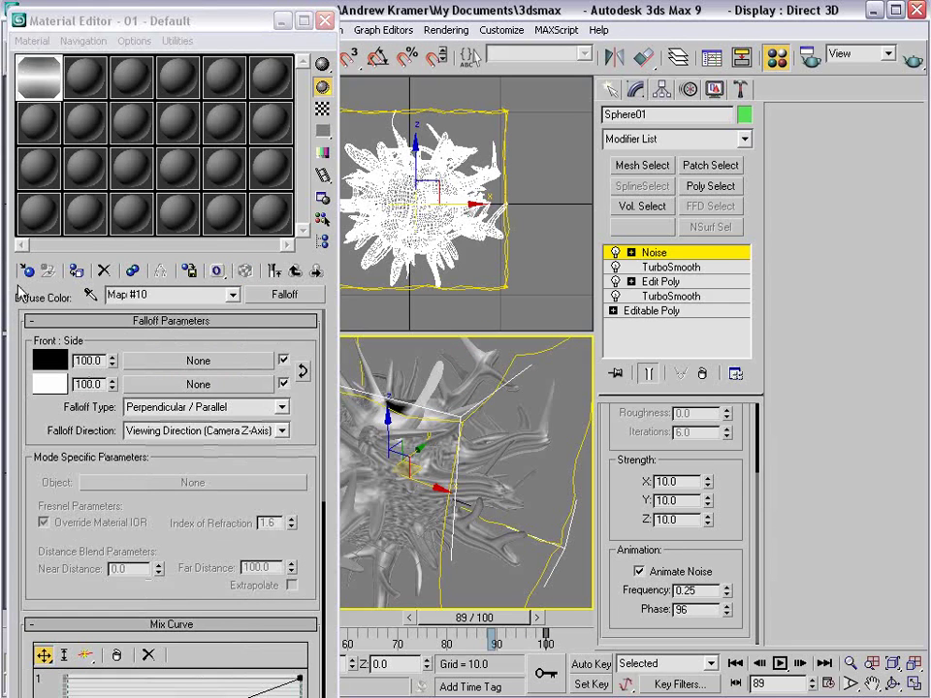
pyautogui.keyDown('alt'); pyautogui.moveTo(469, 490); pyautogui.dragTo(453, 482, button='middle'); pyautogui.keyUp('alt')
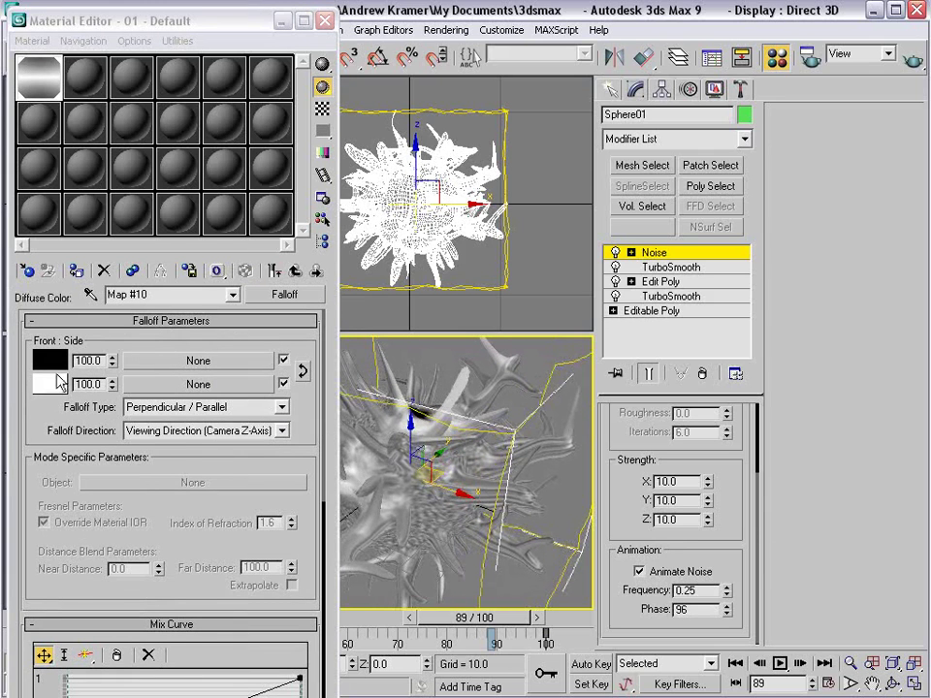
# - Set the Falloff map's front color to a dark magenta
pyautogui.click(56, 362)
pyautogui.moveTo(515, 374); pyautogui.dragTo(515, 424)
pyautogui.click(638, 373)
pyautogui.click(580, 390)
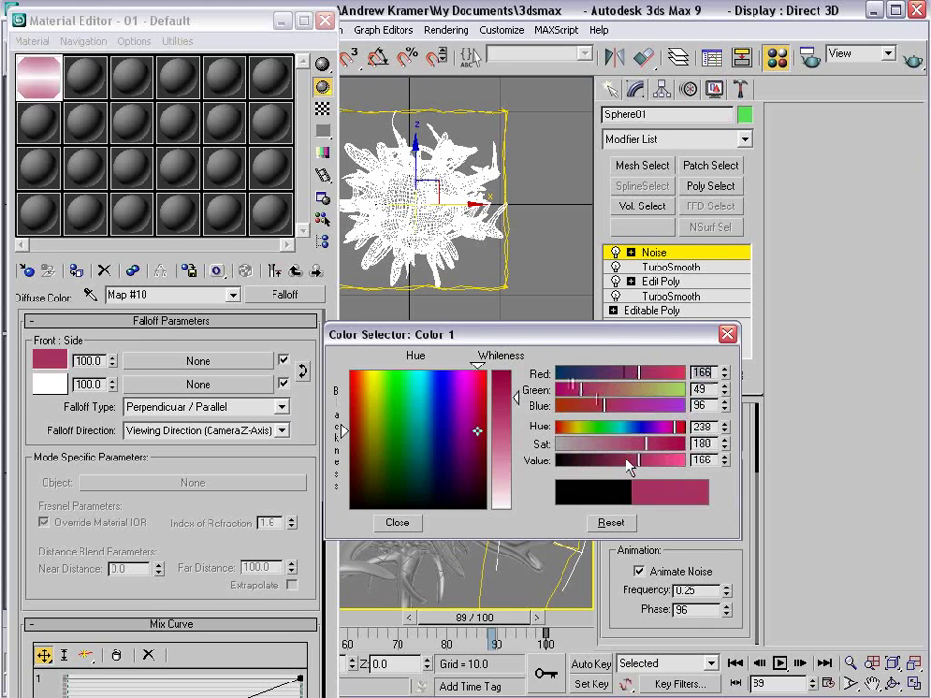
pyautogui.moveTo(641, 461); pyautogui.dragTo(622, 461)
pyautogui.click(398, 524)
# - Set the Falloff map's side color to black and render the perspective view
pyautogui.click(49, 384)
pyautogui.moveTo(345, 509); pyautogui.dragTo(346, 396)
pyautogui.moveTo(516, 509); pyautogui.dragTo(516, 372)
pyautogui.moveTo(433, 470); pyautogui.dragTo(486, 511)
pyautogui.click(397, 524)
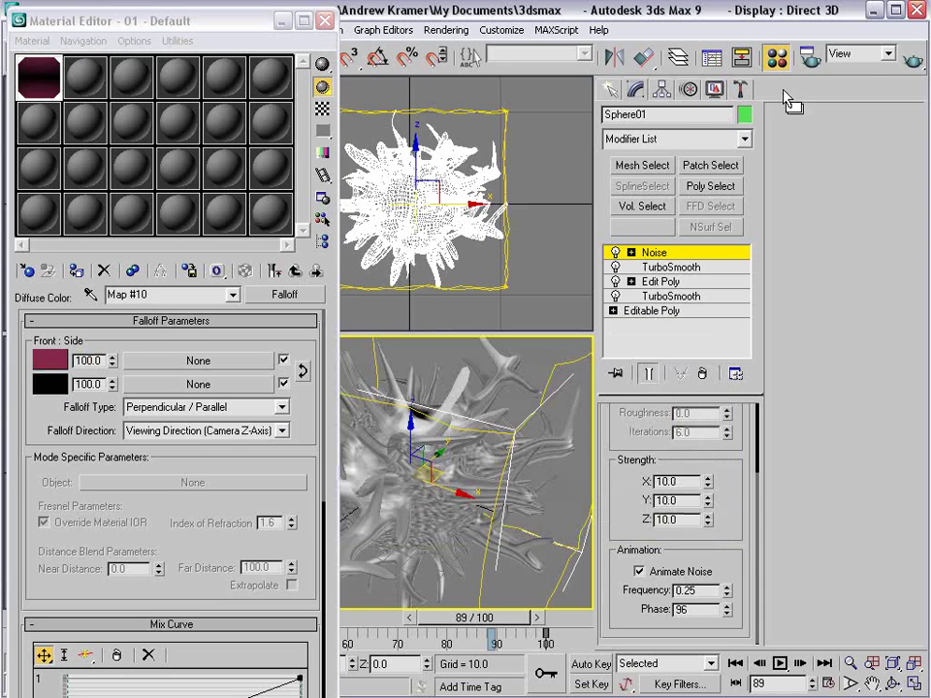
pyautogui.click(912, 59)
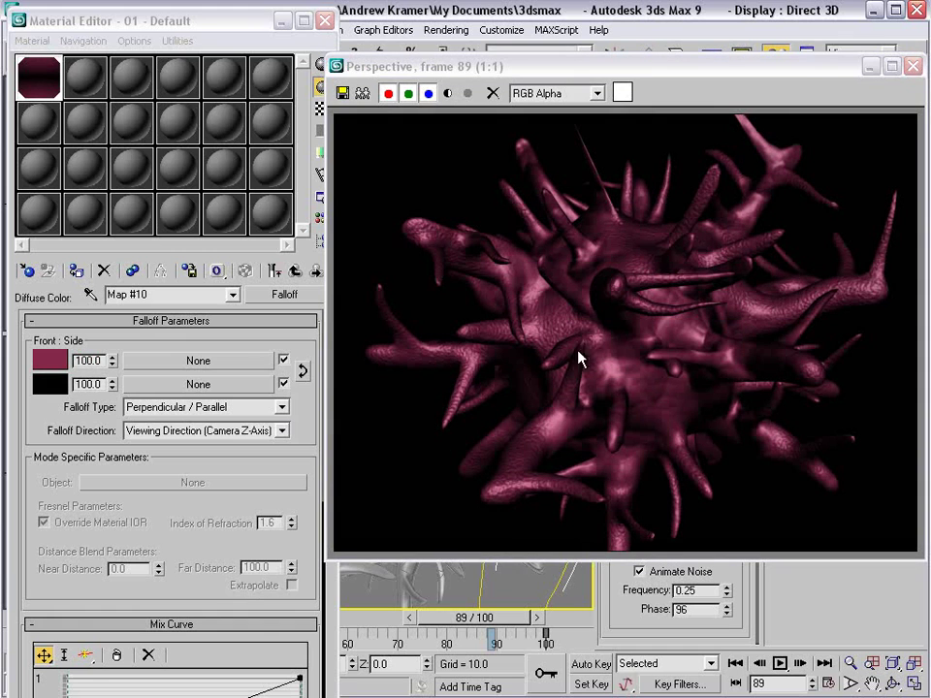
# - Lighten the Falloff front color to a pale pink (224, 201, 210) and render the perspective view again
pyautogui.click(56, 368)
pyautogui.moveTo(502, 391); pyautogui.dragTo(505, 482)
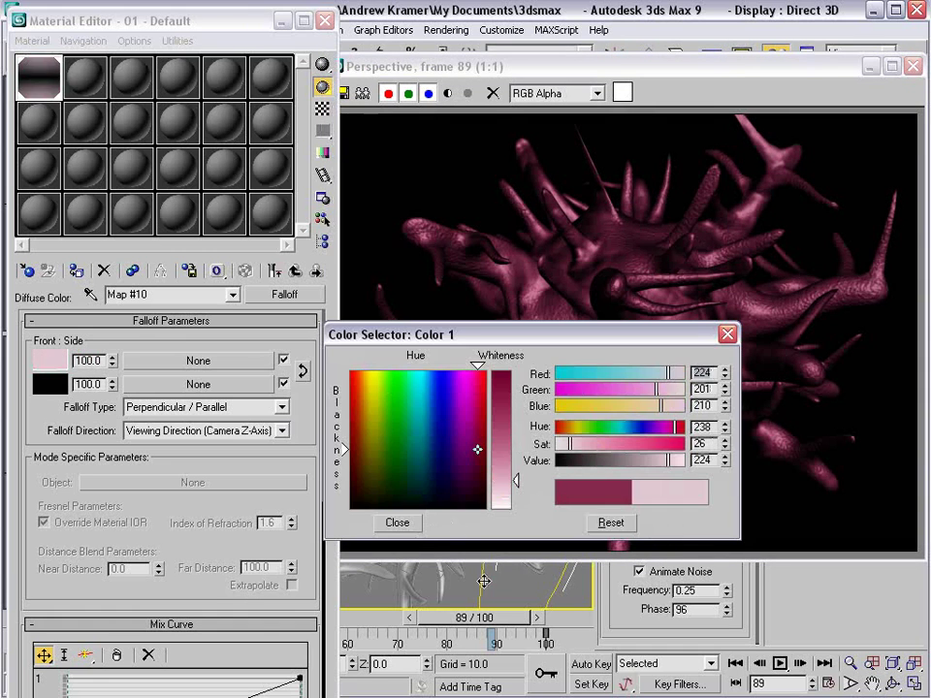
pyautogui.hotkey('shift', 'q')
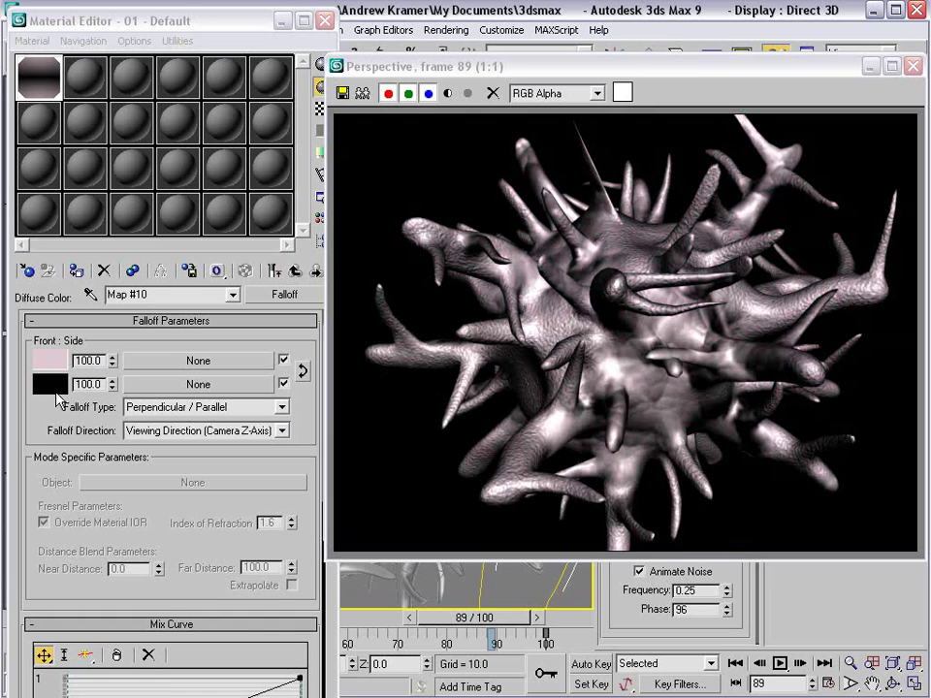
# - Set the Falloff front color to black and the side color to light red (217, 77, 77), then check a render
pyautogui.click(54, 361)
pyautogui.moveTo(344, 374); pyautogui.dragTo(352, 478)
pyautogui.click(57, 388)
pyautogui.click(485, 400)
pyautogui.moveTo(506, 380); pyautogui.dragTo(510, 412)
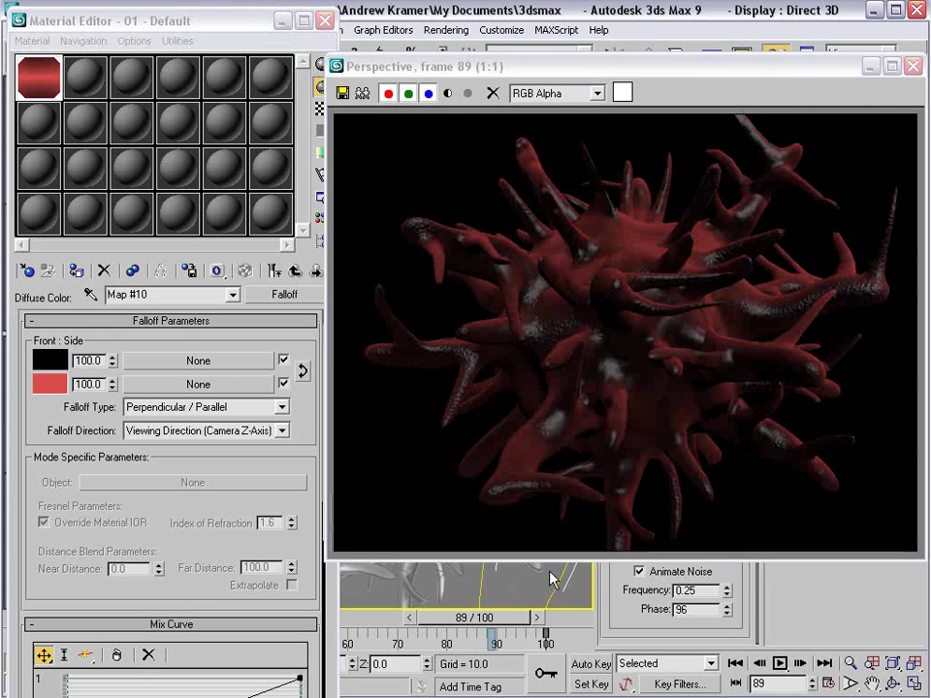
pyautogui.scroll(1, 638, 301)
pyautogui.scroll(-1, 634, 268)
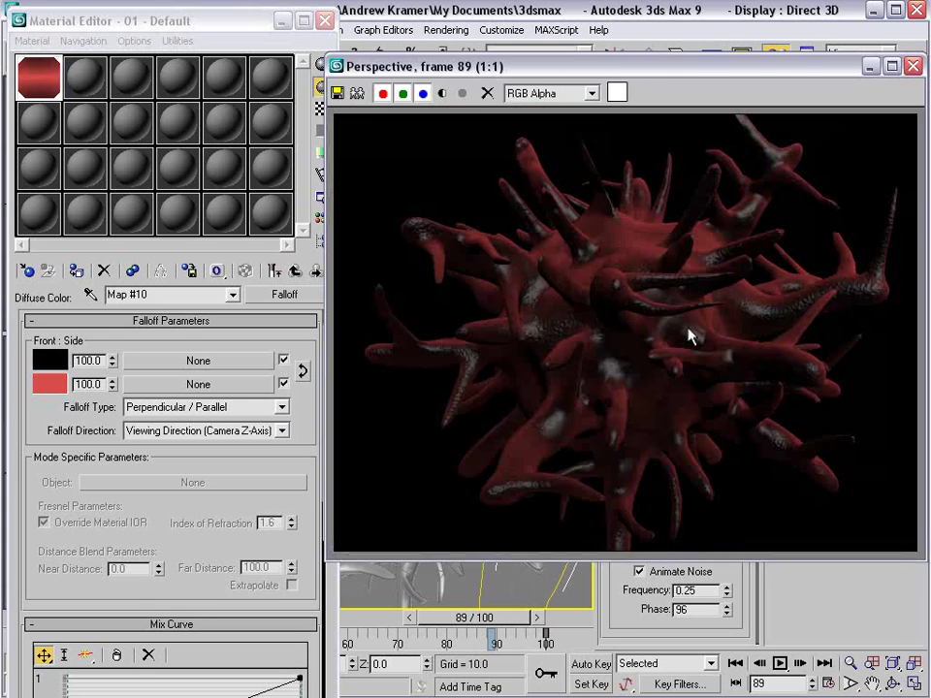
pyautogui.click(913, 66)
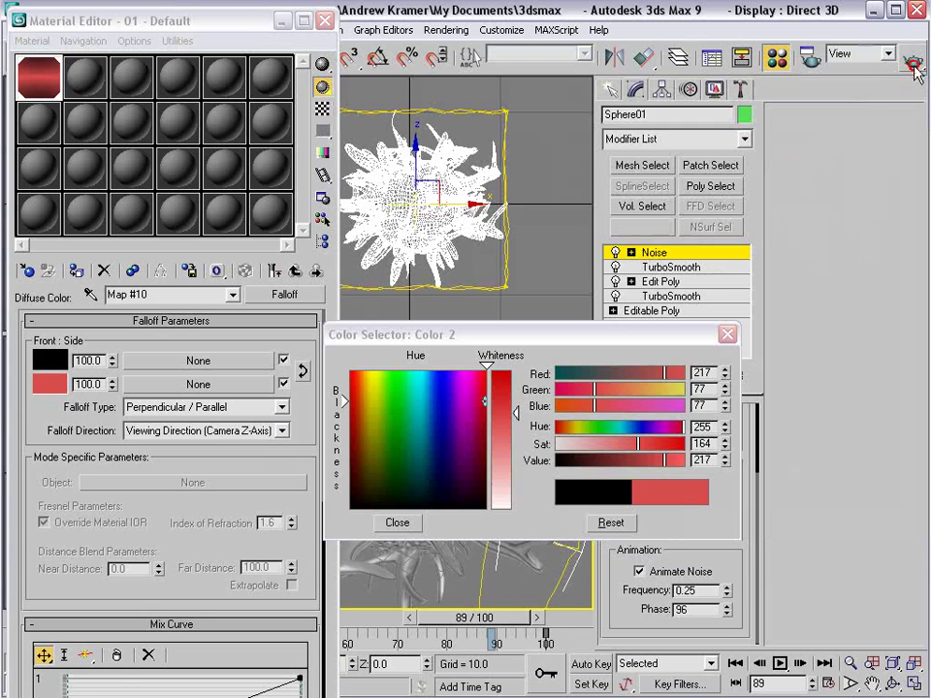
# - Deepen the Falloff side color to a darker, more saturated red
pyautogui.click(150, 298)
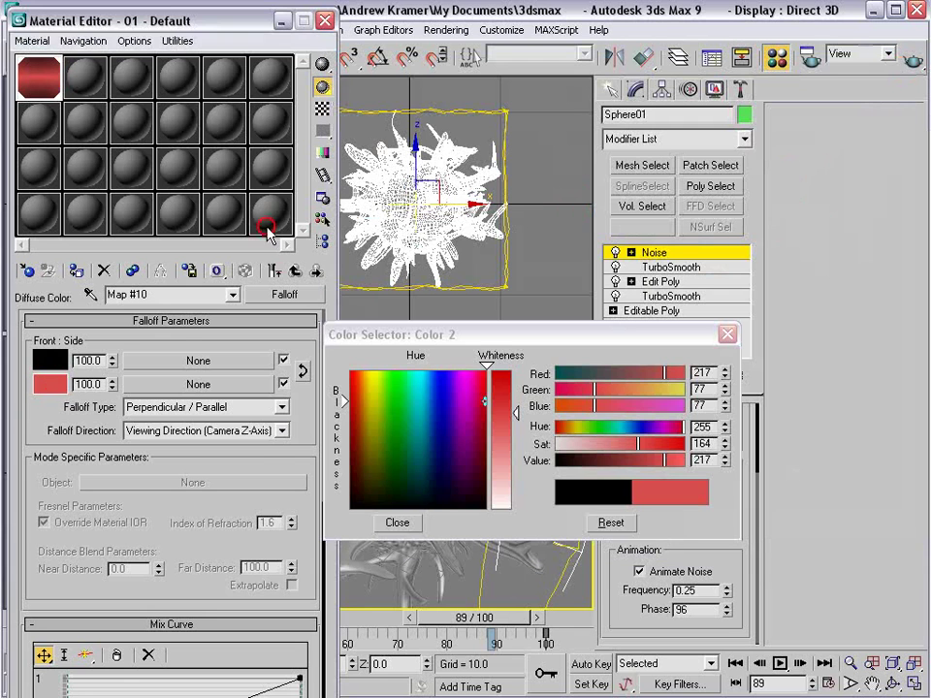
pyautogui.click(500, 388)
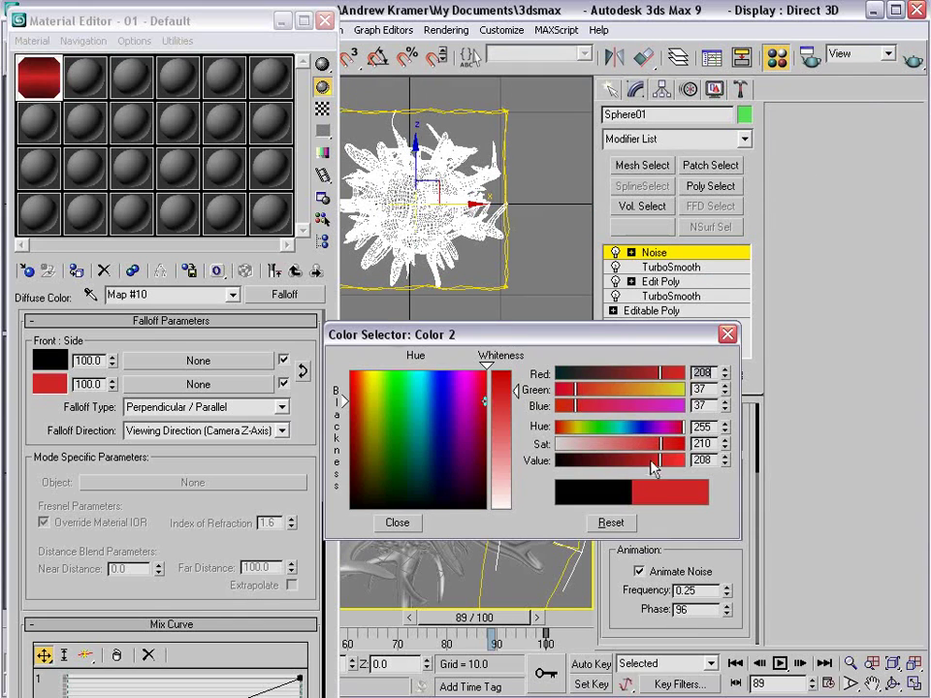
pyautogui.moveTo(652, 464); pyautogui.dragTo(649, 454)
pyautogui.click(398, 523)
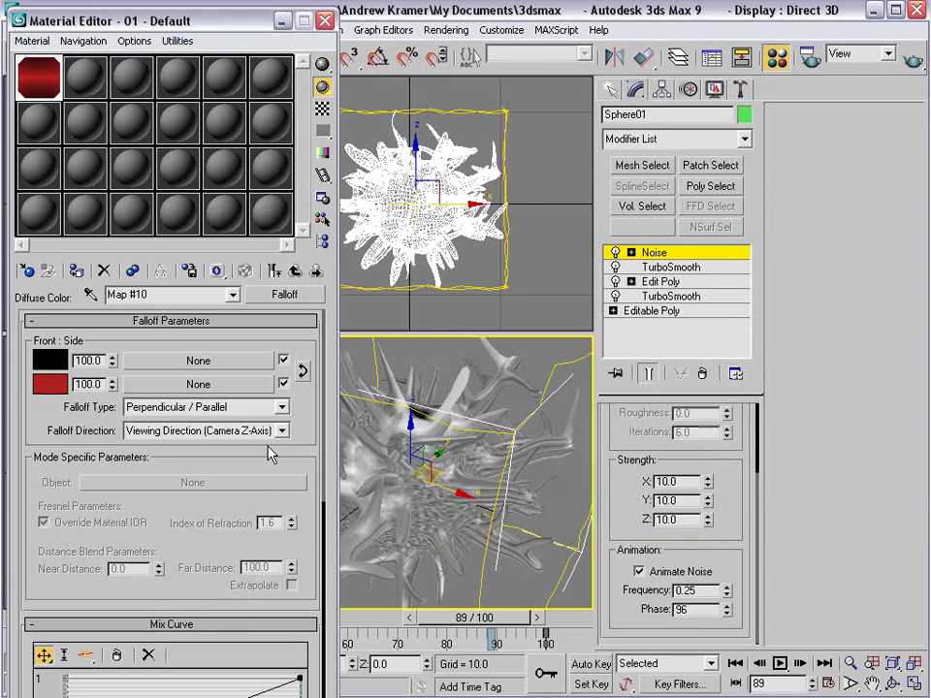
# - Paste the copied Noise map into the Falloff map's front slot and preview the enlarged result
pyautogui.rightClick(162, 364)
pyautogui.click(199, 370)
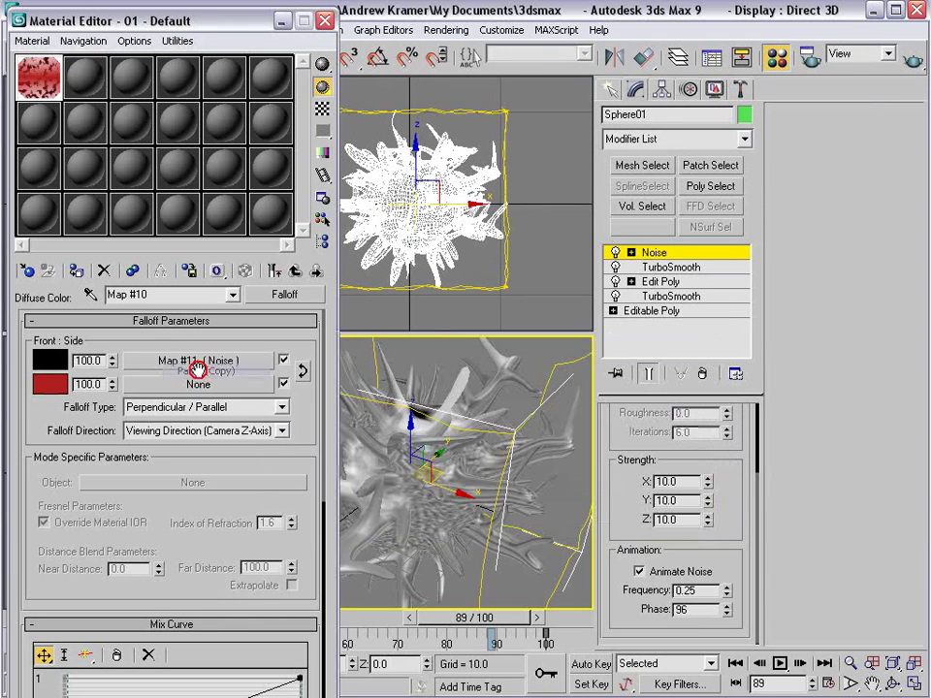
pyautogui.doubleClick(58, 79)
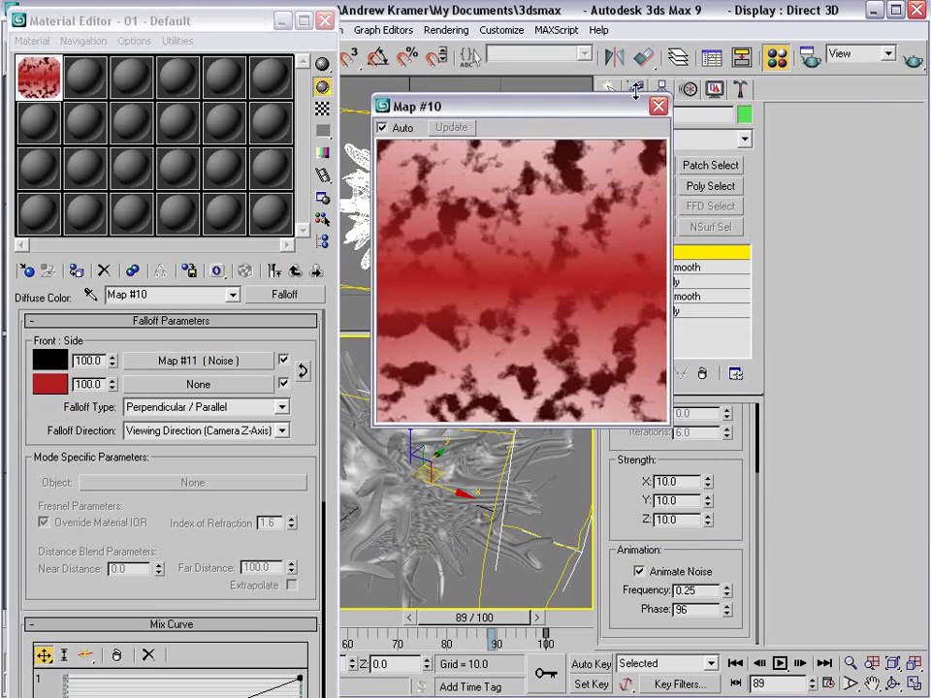
pyautogui.click(659, 107)
# - Swap the two colors of the Falloff's front Noise map and set Color #1 to a muted brown (139, 105, 91)
pyautogui.click(173, 364)
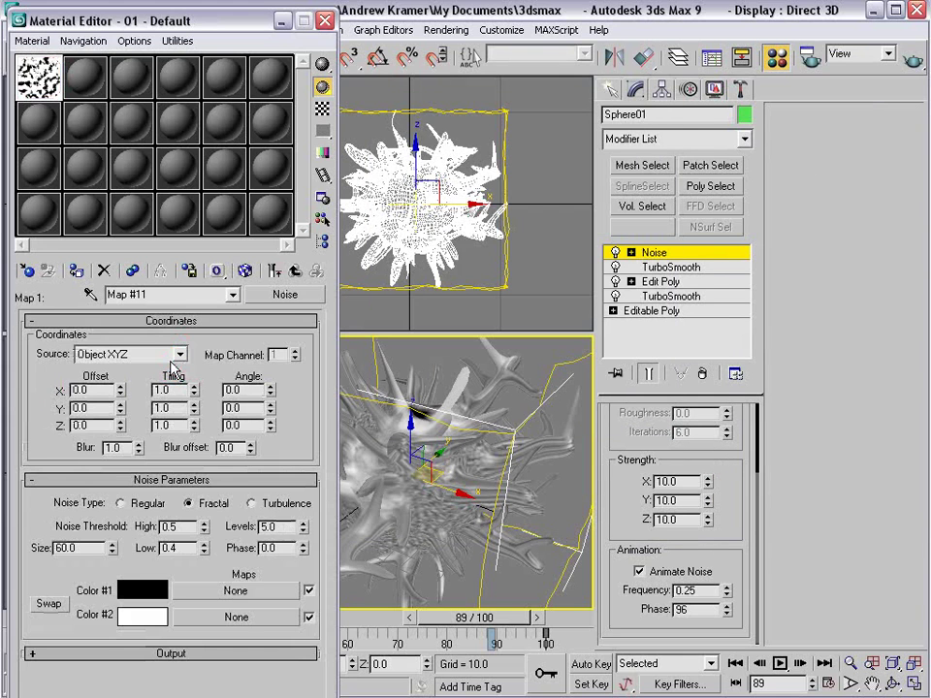
pyautogui.click(50, 604)
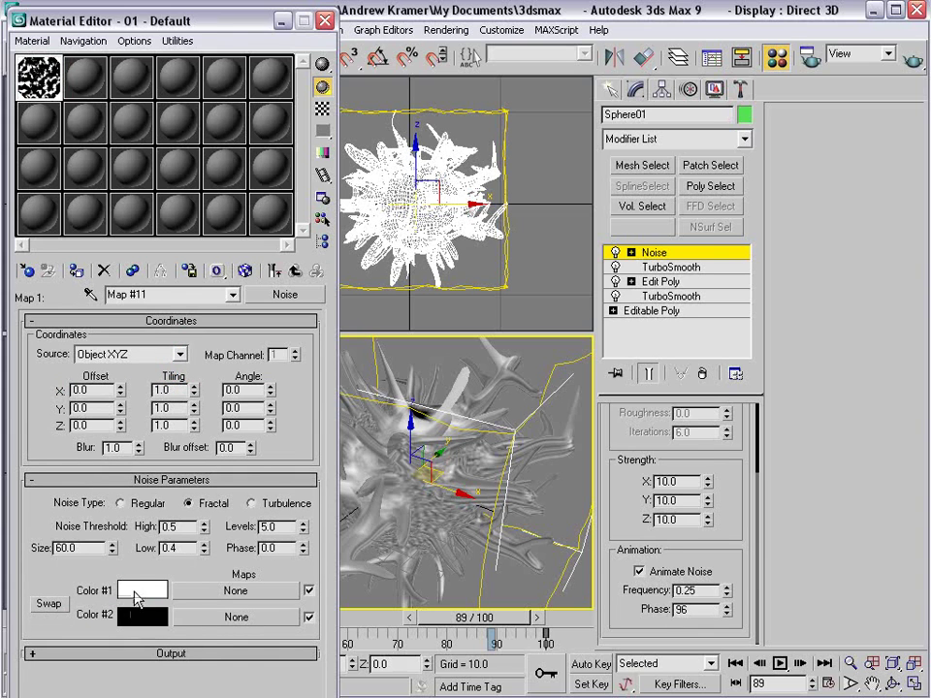
pyautogui.click(136, 589)
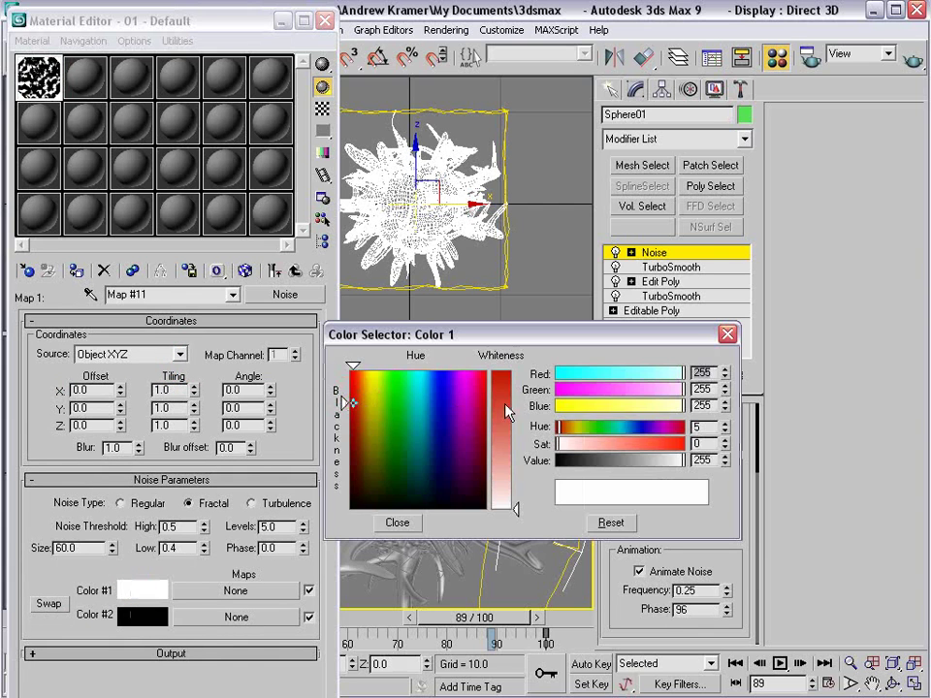
pyautogui.click(638, 443)
pyautogui.click(623, 389)
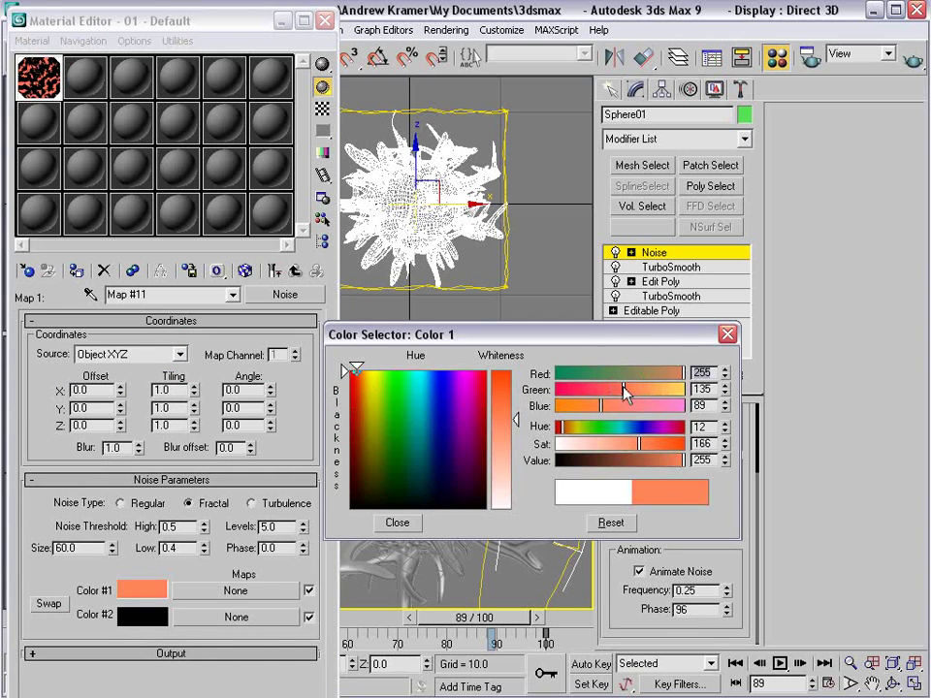
pyautogui.click(626, 462)
pyautogui.click(622, 446)
pyautogui.moveTo(621, 446); pyautogui.dragTo(593, 446)
pyautogui.click(625, 462)
pyautogui.click(599, 443)
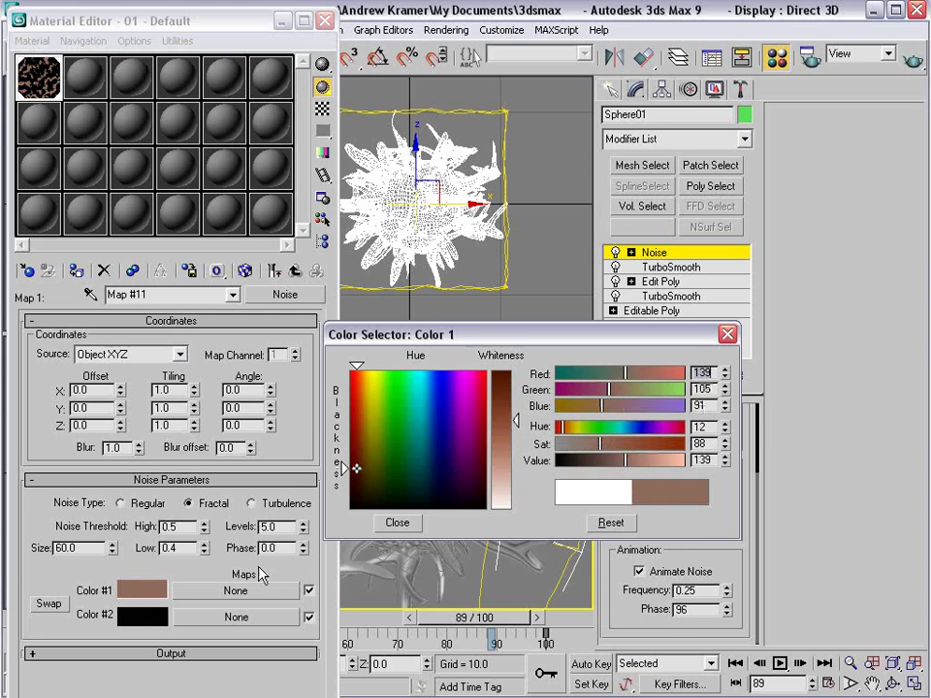
pyautogui.click(398, 523)
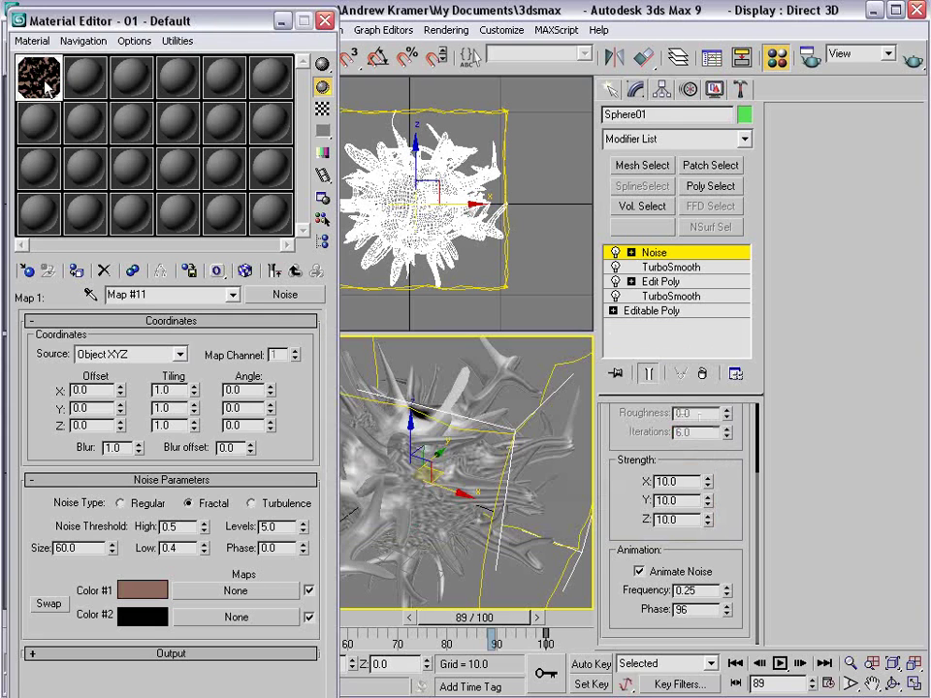
# - Set the front Noise map's blur to 20 while watching its enlarged preview, and check a render of the perspective view
pyautogui.doubleClick(46, 86)
pyautogui.click(84, 446)
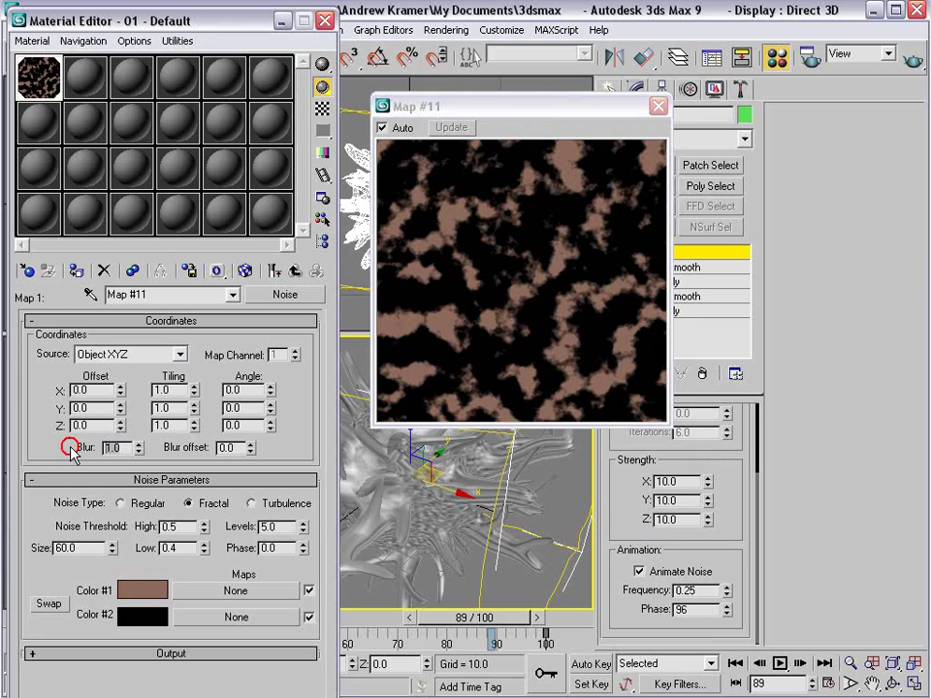
pyautogui.click(142, 589)
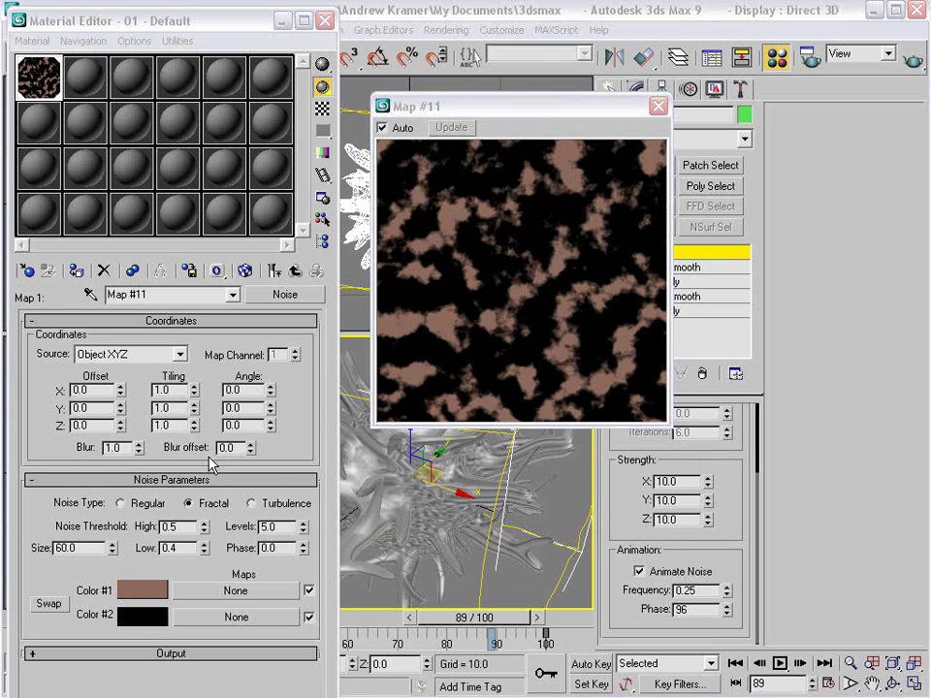
pyautogui.doubleClick(115, 447)
pyautogui.write('20')
pyautogui.press('Return')
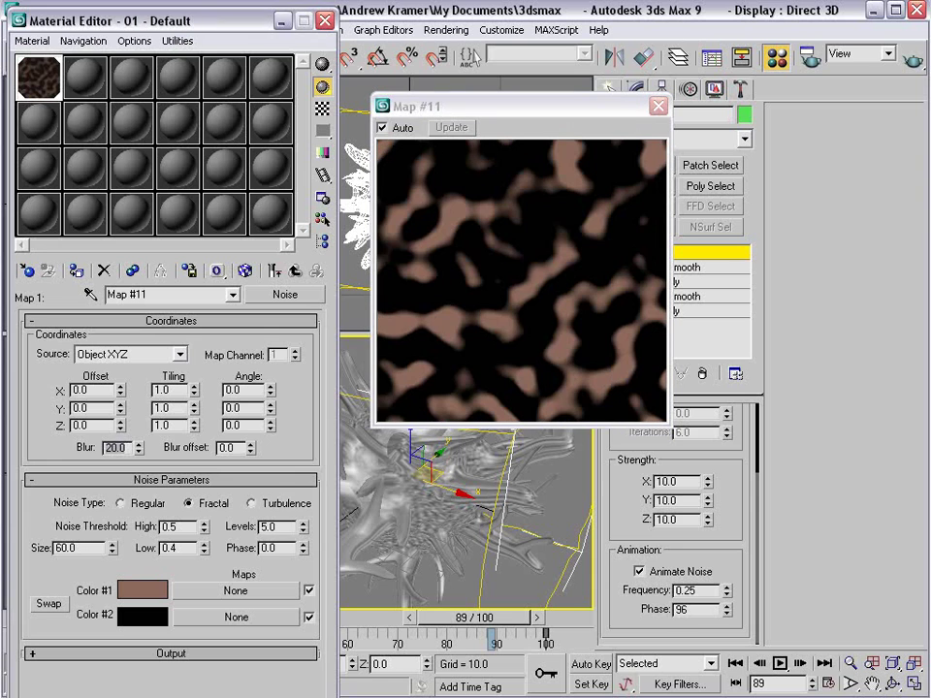
pyautogui.click(912, 60)
pyautogui.scroll(1, 627, 390)
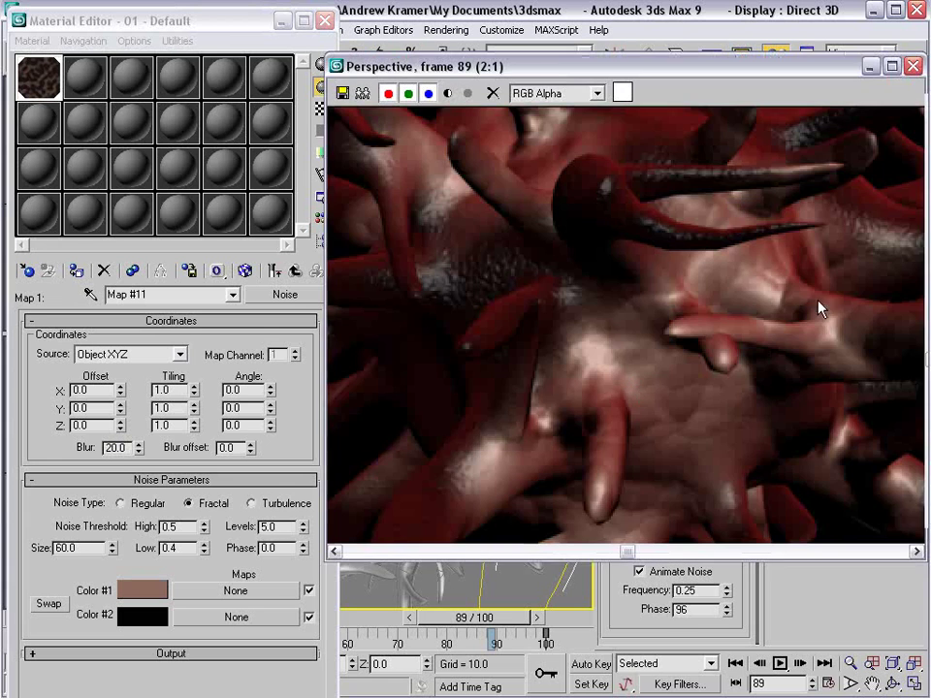
pyautogui.scroll(-1, 686, 370)
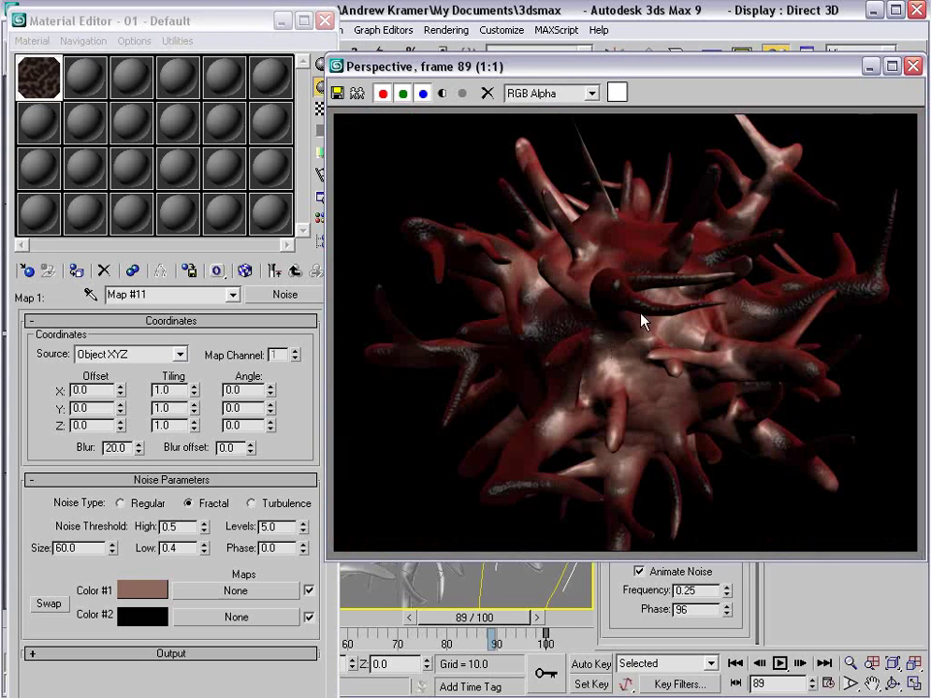
pyautogui.click(912, 66)
# - Set the Falloff side color to a dark reddish brown (124, 66, 52) and check a render
pyautogui.click(295, 273)
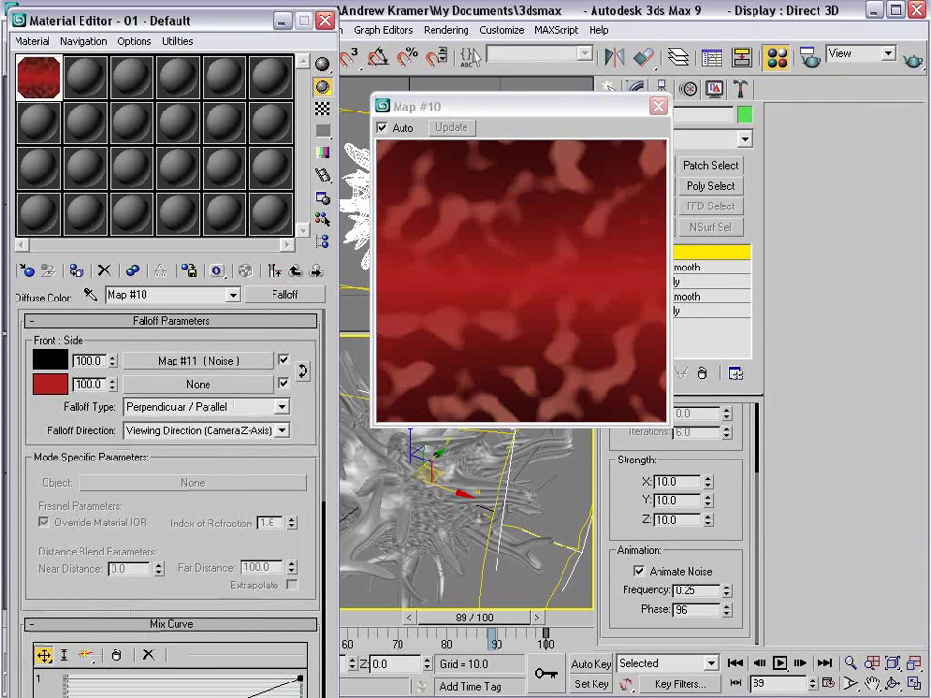
pyautogui.click(51, 384)
pyautogui.moveTo(632, 449); pyautogui.dragTo(559, 427)
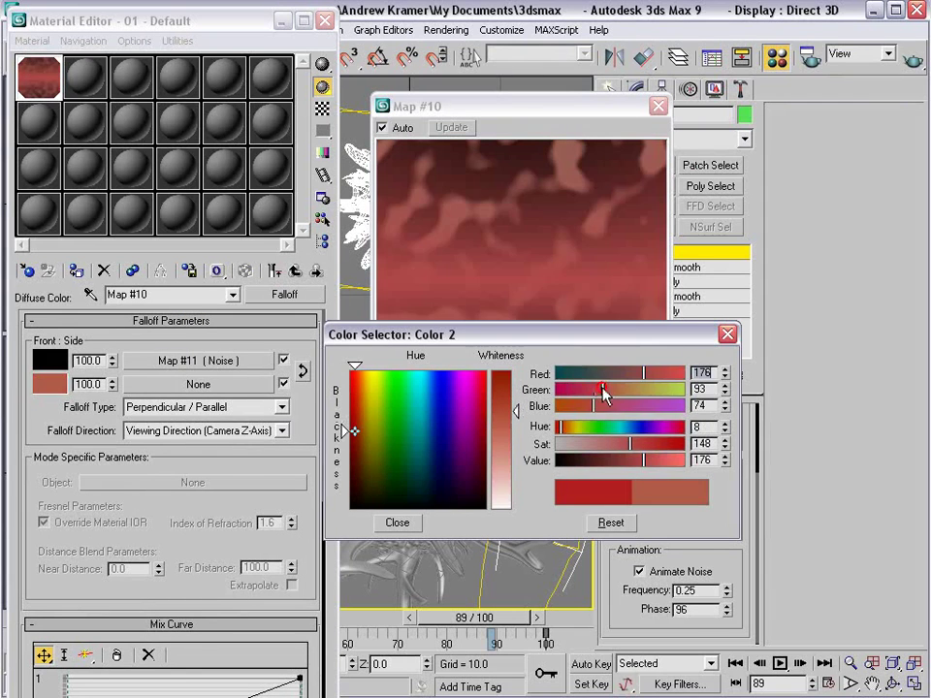
pyautogui.moveTo(645, 461); pyautogui.dragTo(621, 466)
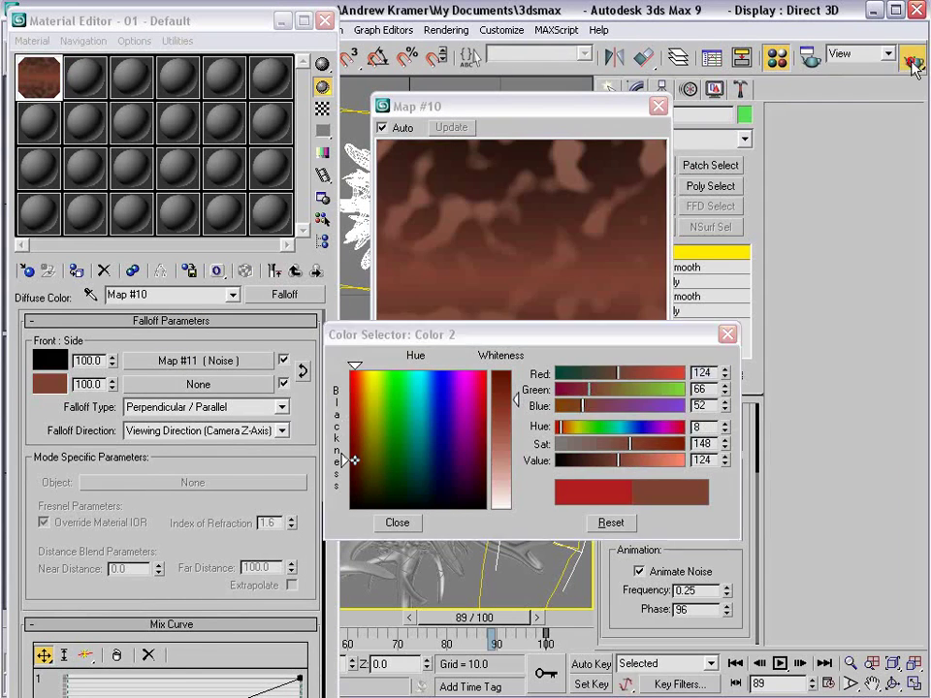
pyautogui.click(913, 62)
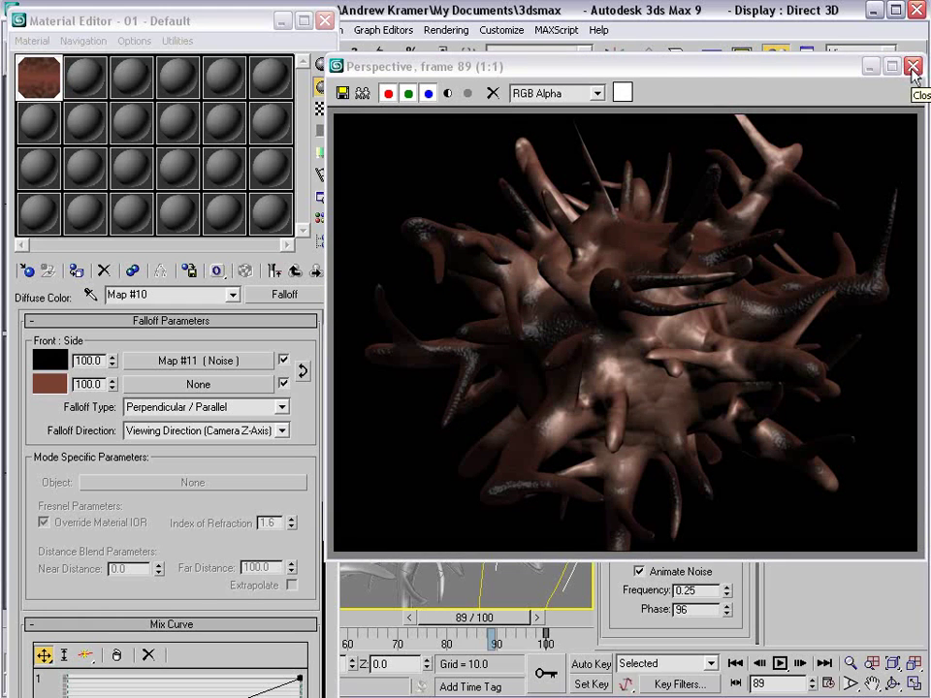
pyautogui.click(912, 66)
pyautogui.click(727, 335)
pyautogui.click(658, 105)
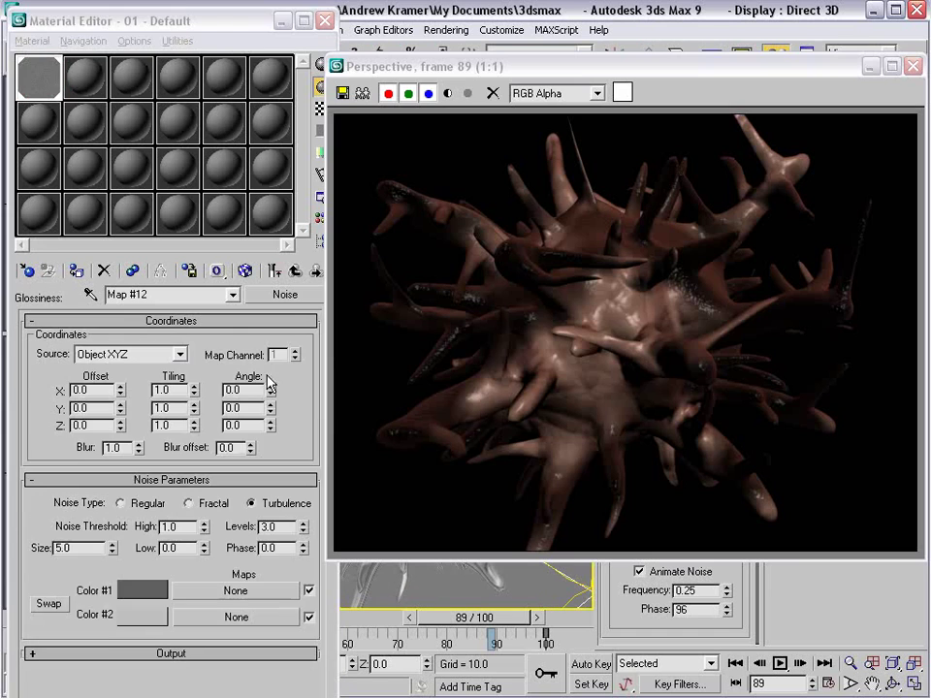
# - Tint the material's specular color to a light tan and render the perspective view to check the highlights
pyautogui.click(294, 275)
pyautogui.moveTo(182, 335); pyautogui.dragTo(182, 611)
pyautogui.click(115, 372)
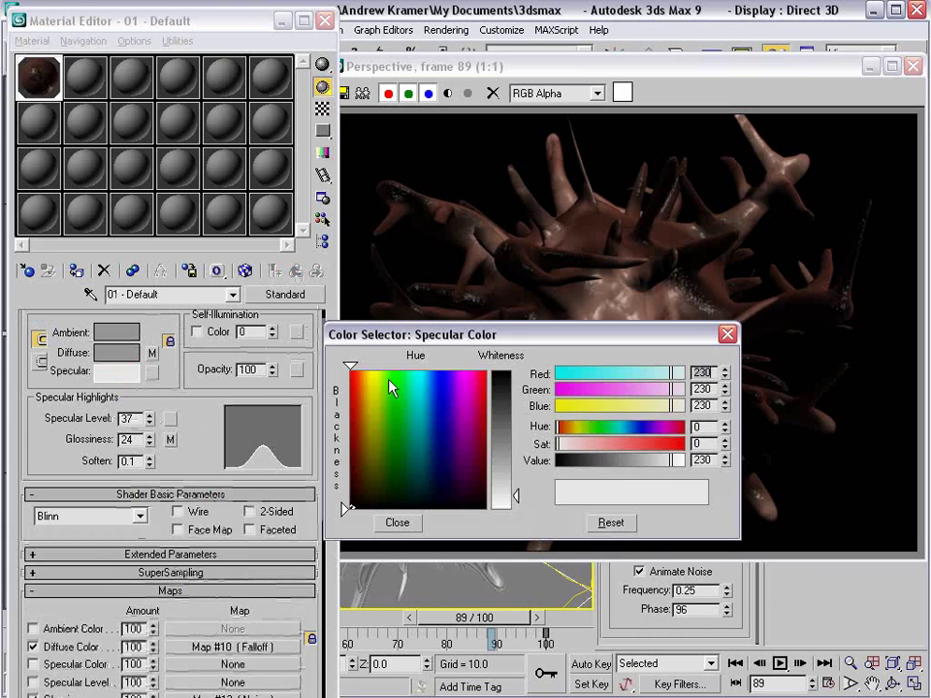
pyautogui.moveTo(662, 406)
pyautogui.mouseDown()
pyautogui.moveTo(650, 406)
pyautogui.moveTo(660, 390)
pyautogui.moveTo(647, 407)
pyautogui.mouseUp()
pyautogui.click(397, 521)
pyautogui.press('F9')
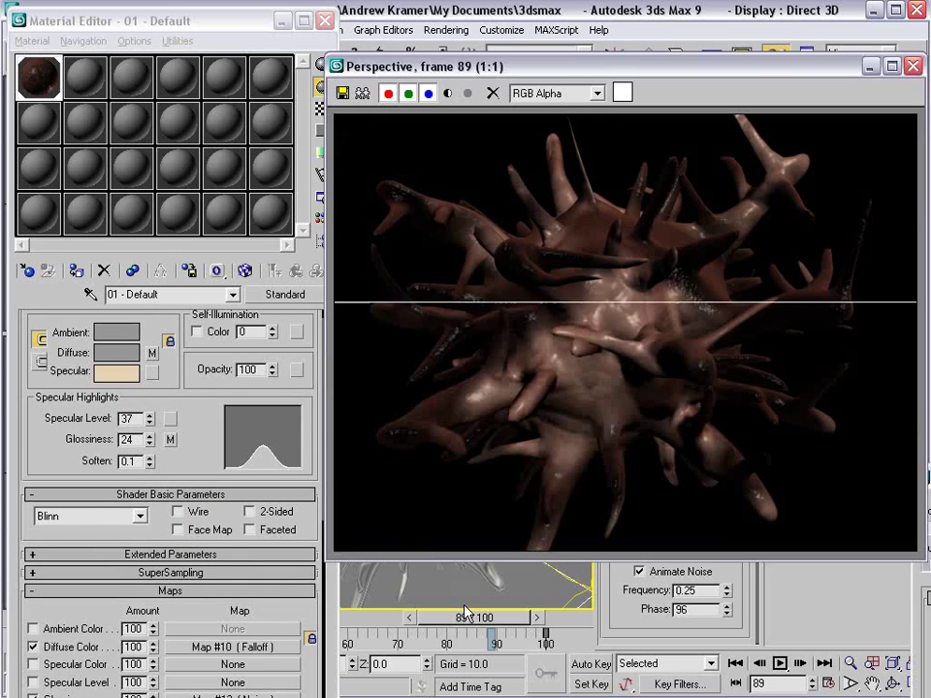
pyautogui.click(913, 66)
# - Render the spiked sphere from two closer viewpoints and examine the material on an enlarged sample
pyautogui.keyDown('alt'); pyautogui.moveTo(476, 551); pyautogui.dragTo(492, 521, button='middle'); pyautogui.keyUp('alt')
pyautogui.press('F9')
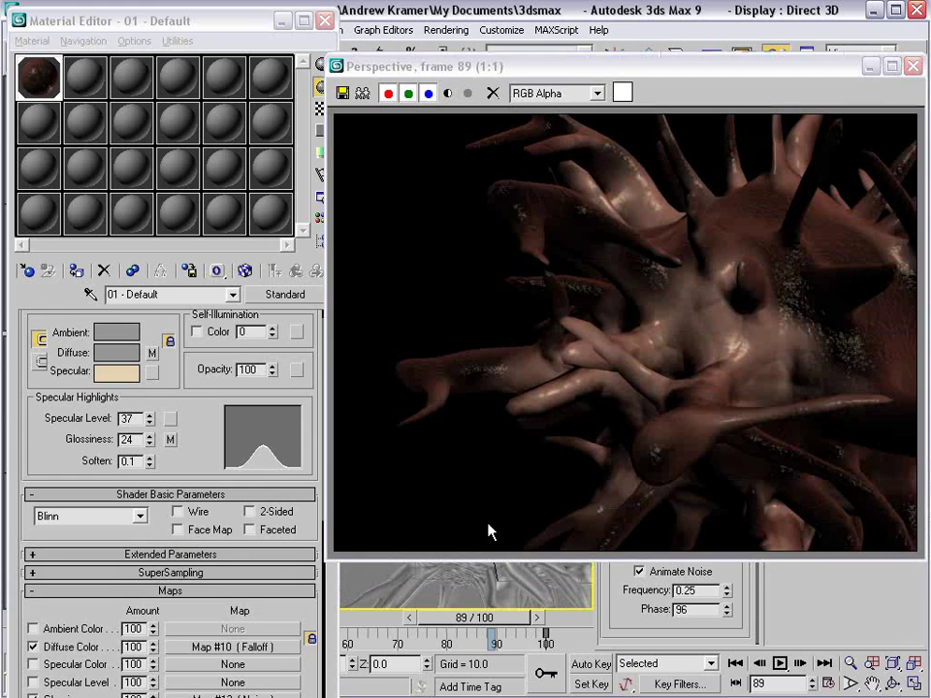
pyautogui.click(913, 66)
pyautogui.keyDown('alt'); pyautogui.moveTo(408, 334); pyautogui.dragTo(507, 514, button='middle'); pyautogui.keyUp('alt')
pyautogui.press('F9')
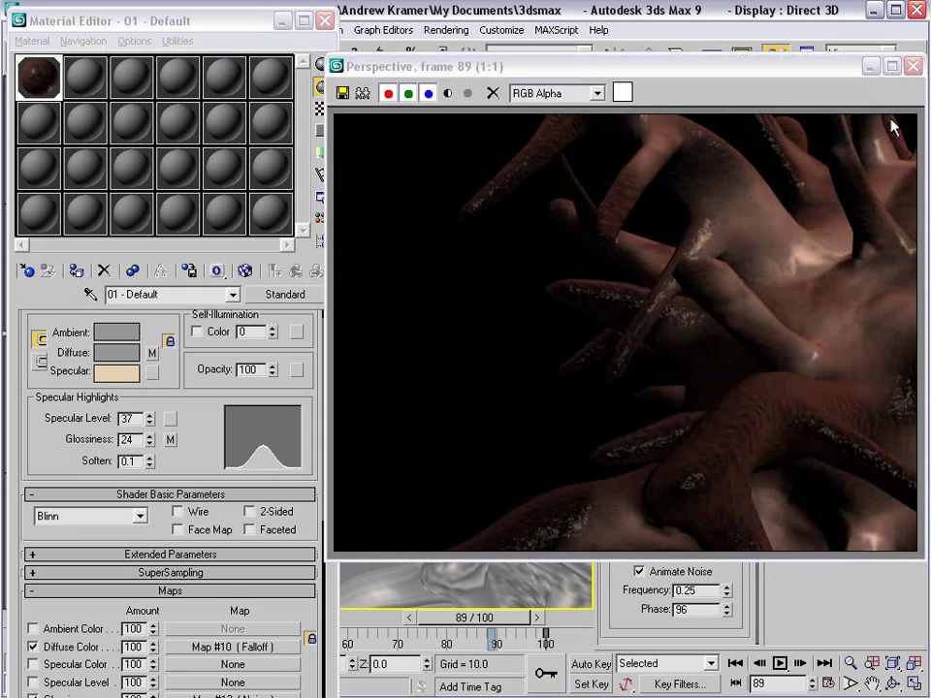
pyautogui.click(914, 66)
pyautogui.doubleClick(35, 67)
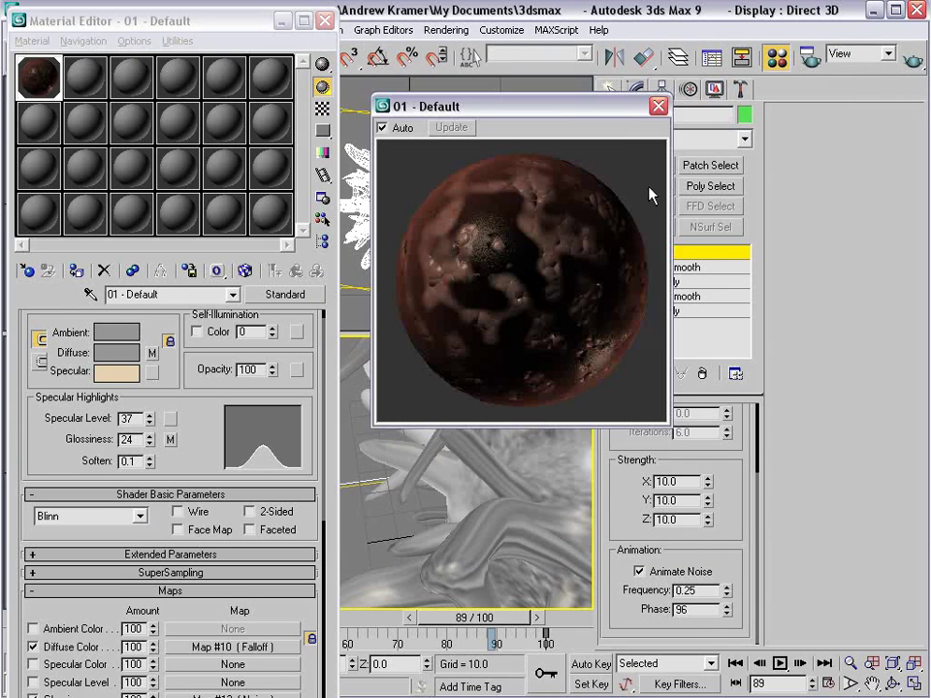
pyautogui.click(658, 109)
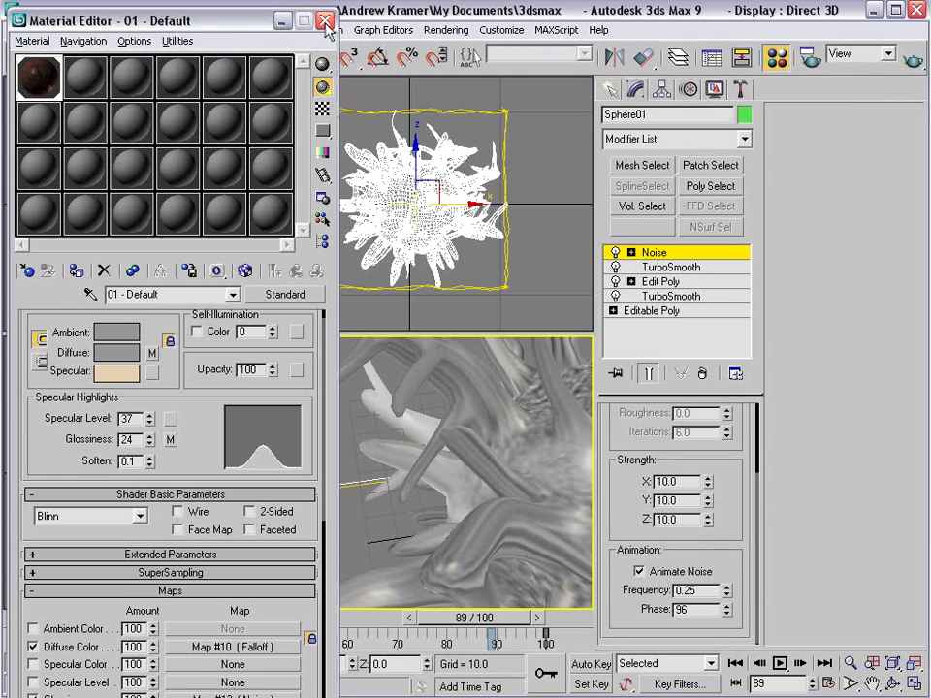
# - Rename the material to Skin and close the Material Editor
pyautogui.click(176, 295)
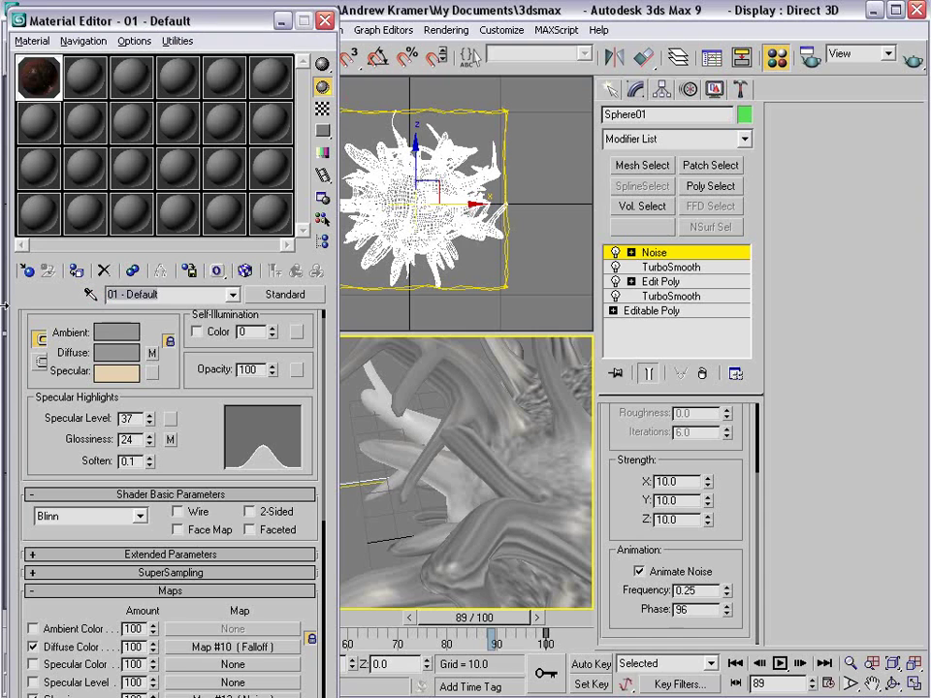
pyautogui.write('Skin')
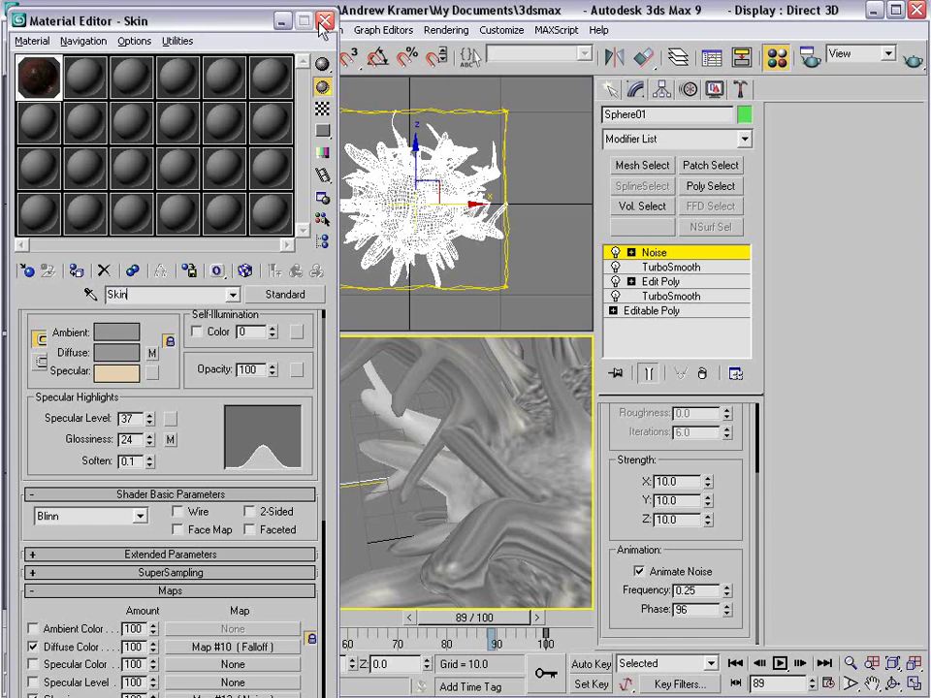
pyautogui.click(323, 21)
pyautogui.keyDown('alt'); pyautogui.moveTo(413, 474); pyautogui.dragTo(469, 466, button='middle'); pyautogui.keyUp('alt')
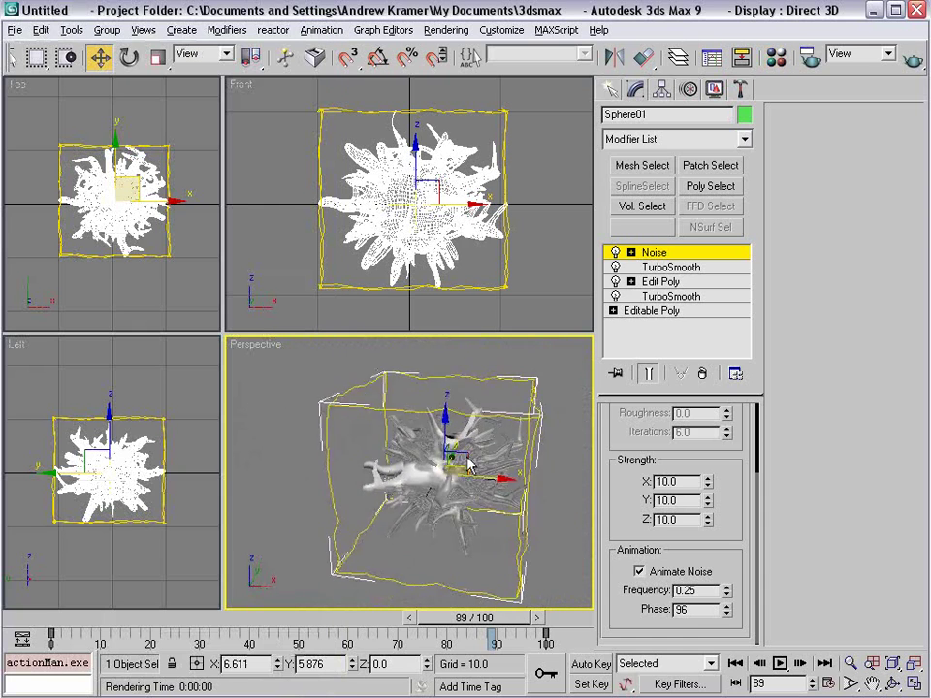
pyautogui.moveTo(429, 493); pyautogui.dragTo(419, 355)
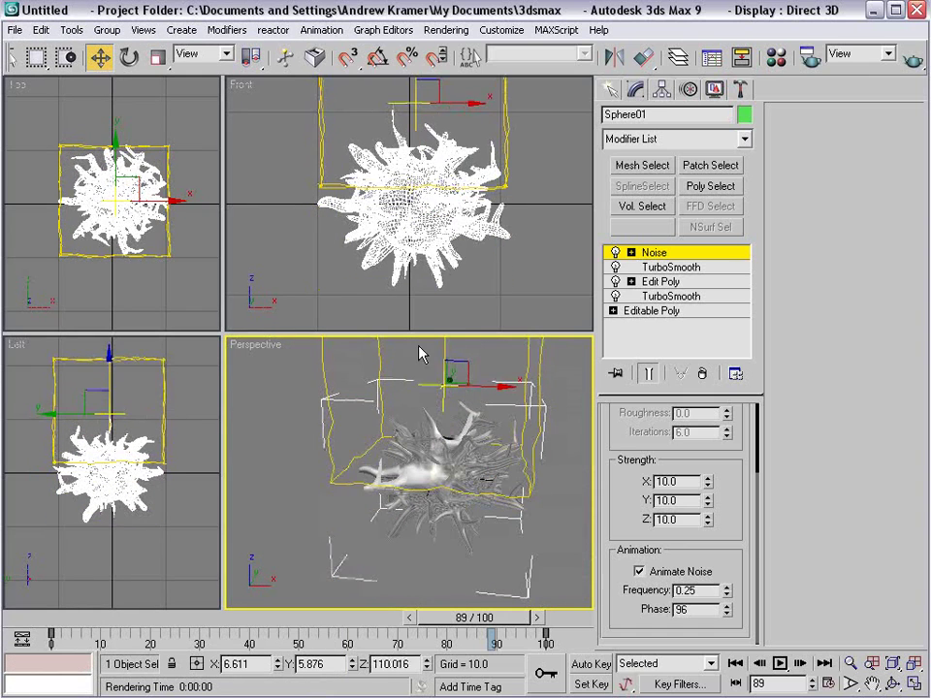
pyautogui.hotkey('ctrl', 'z')
# - Return to the Noise modifier's top level and clone the spiked sphere along the X axis as one independent copy beside the original
pyautogui.click(651, 252)
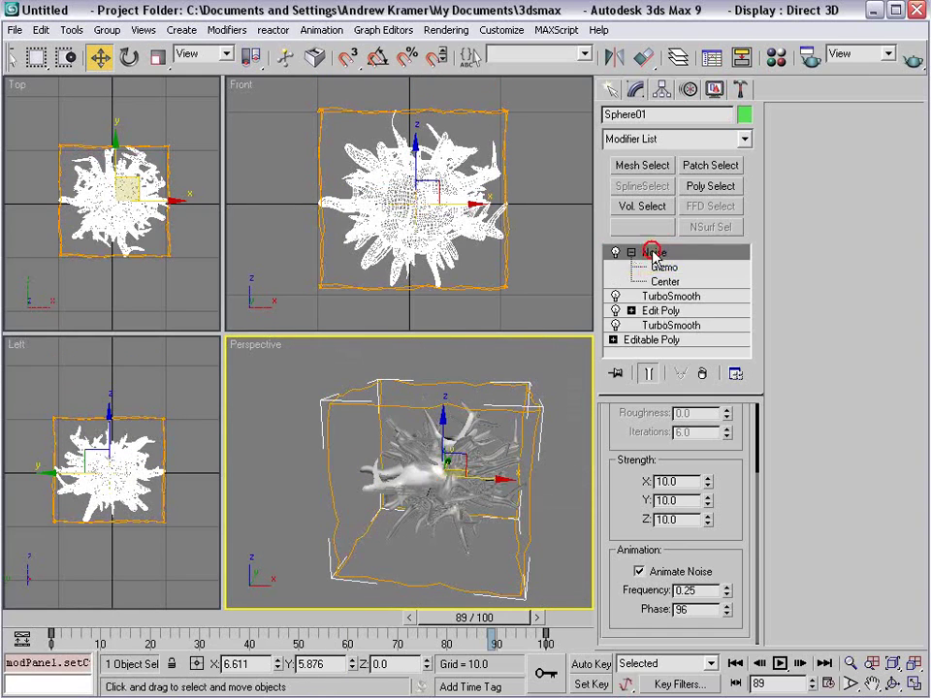
pyautogui.click(631, 253)
pyautogui.click(507, 493)
pyautogui.click(441, 472)
pyautogui.keyDown('shift'); pyautogui.moveTo(488, 479); pyautogui.dragTo(356, 491); pyautogui.keyUp('shift')
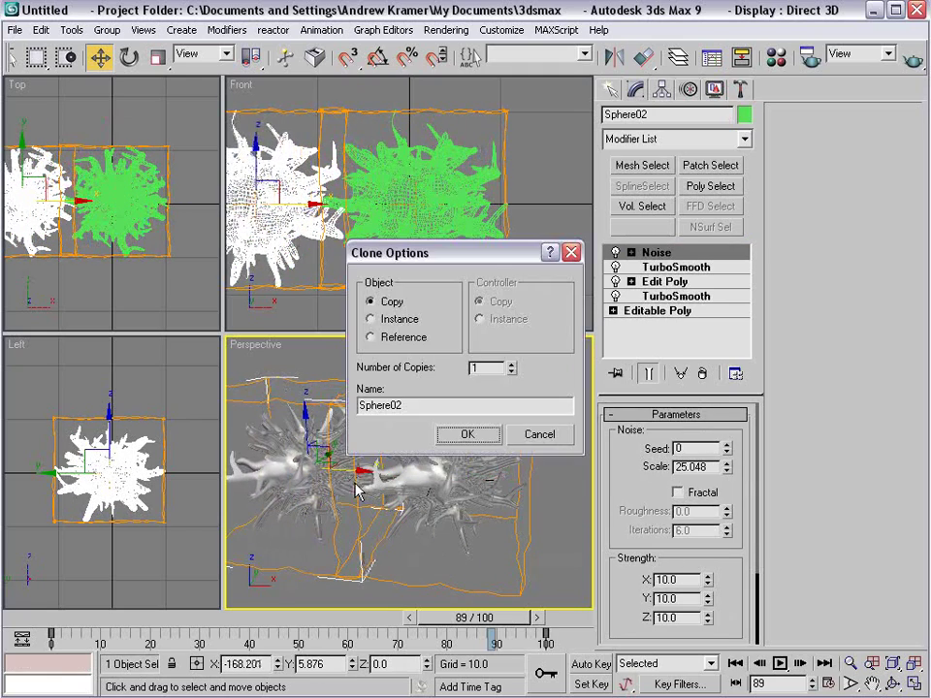
pyautogui.click(463, 435)
# - Rotate the cloned sphere to an orientation different from the original and check a close-up render of both spheres
pyautogui.rightClick(308, 444)
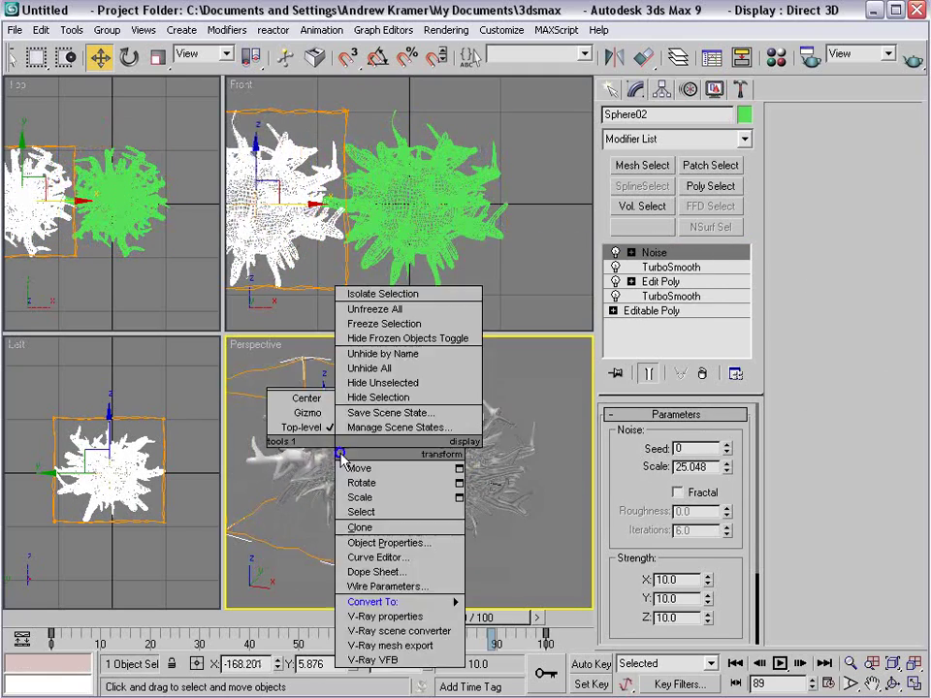
pyautogui.click(305, 482)
pyautogui.moveTo(346, 475); pyautogui.dragTo(391, 462)
pyautogui.moveTo(363, 419); pyautogui.dragTo(436, 523)
pyautogui.moveTo(349, 428); pyautogui.dragTo(424, 484)
pyautogui.scroll(5, 424, 484)
pyautogui.keyDown('alt'); pyautogui.moveTo(397, 485); pyautogui.dragTo(417, 442, button='middle'); pyautogui.keyUp('alt')
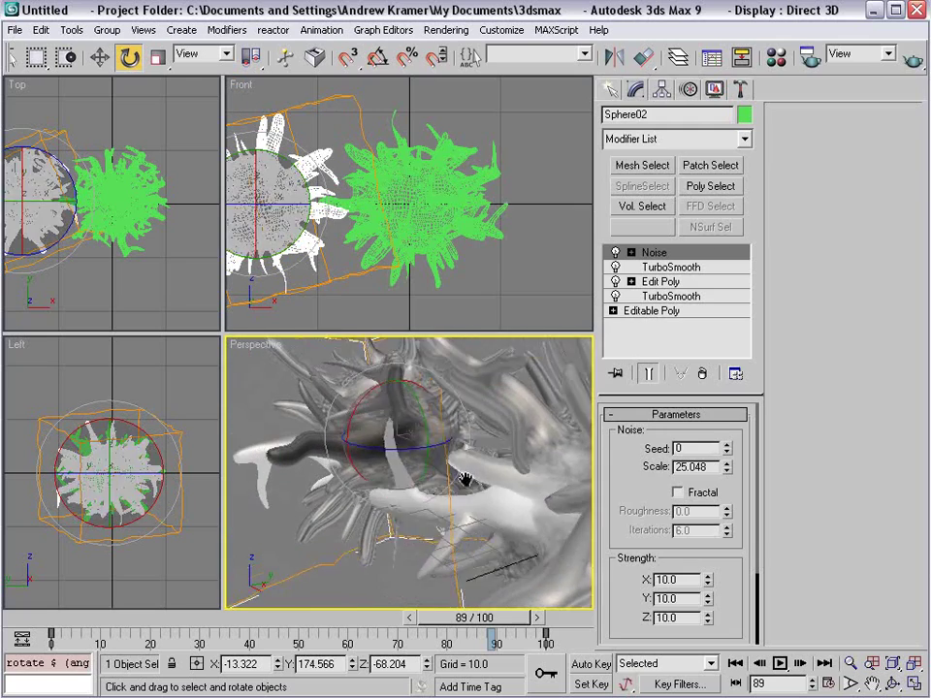
pyautogui.hotkey('shift', 'q')
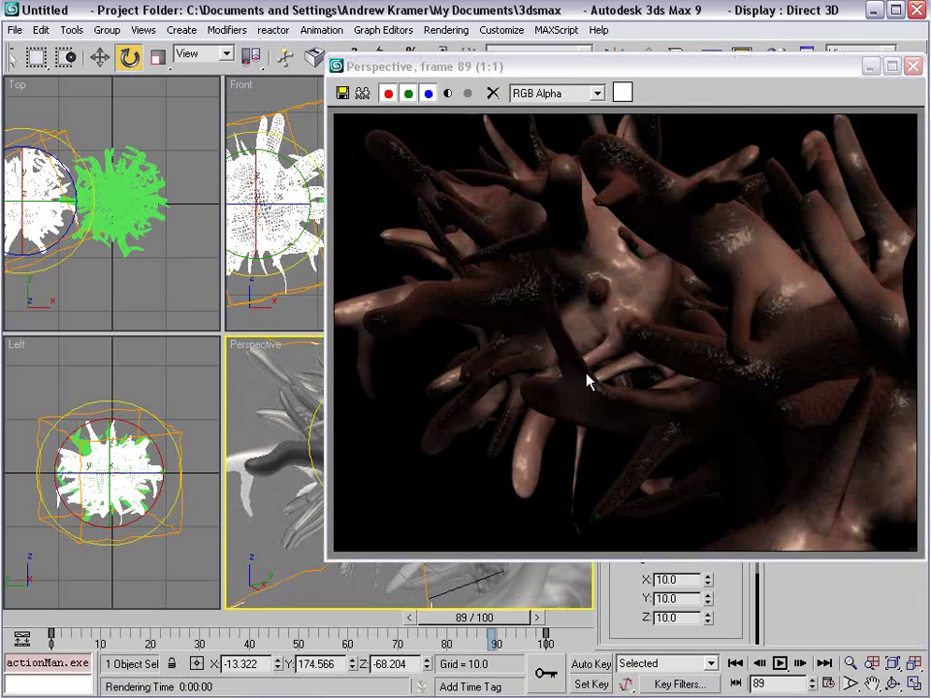
pyautogui.click(915, 66)
# - Deselect the spheres and place a Text spline reading MAX Text, Arial size 100, in front of them in the perspective view
pyautogui.moveTo(388, 475); pyautogui.dragTo(446, 492)
pyautogui.keyDown('alt'); pyautogui.moveTo(445, 491); pyautogui.dragTo(407, 497, button='middle'); pyautogui.keyUp('alt')
pyautogui.rightClick(523, 427)
pyautogui.click(551, 397)
pyautogui.click(553, 404)
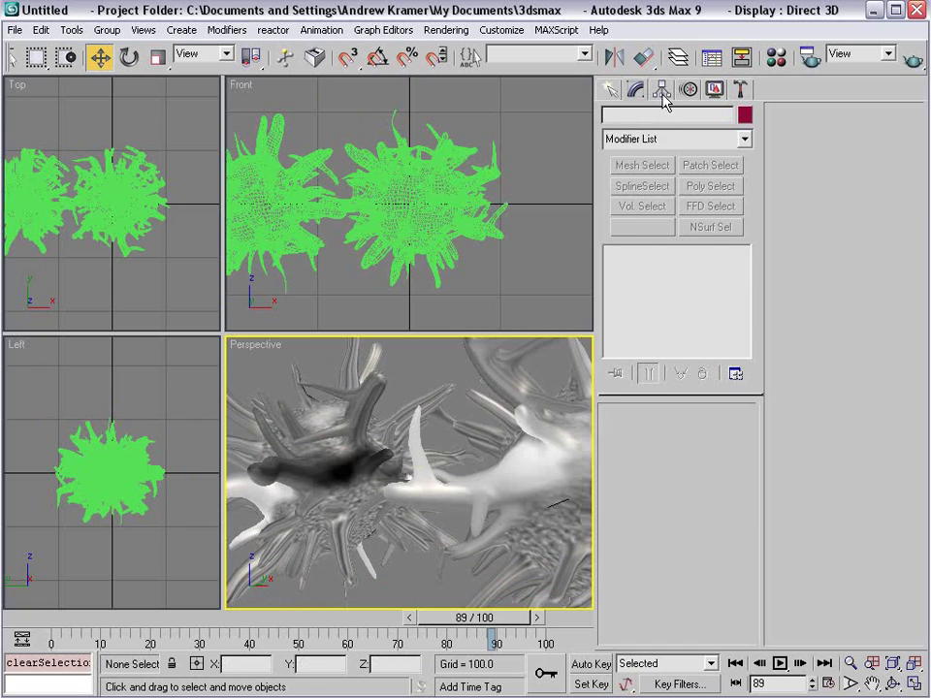
pyautogui.click(610, 89)
pyautogui.click(637, 119)
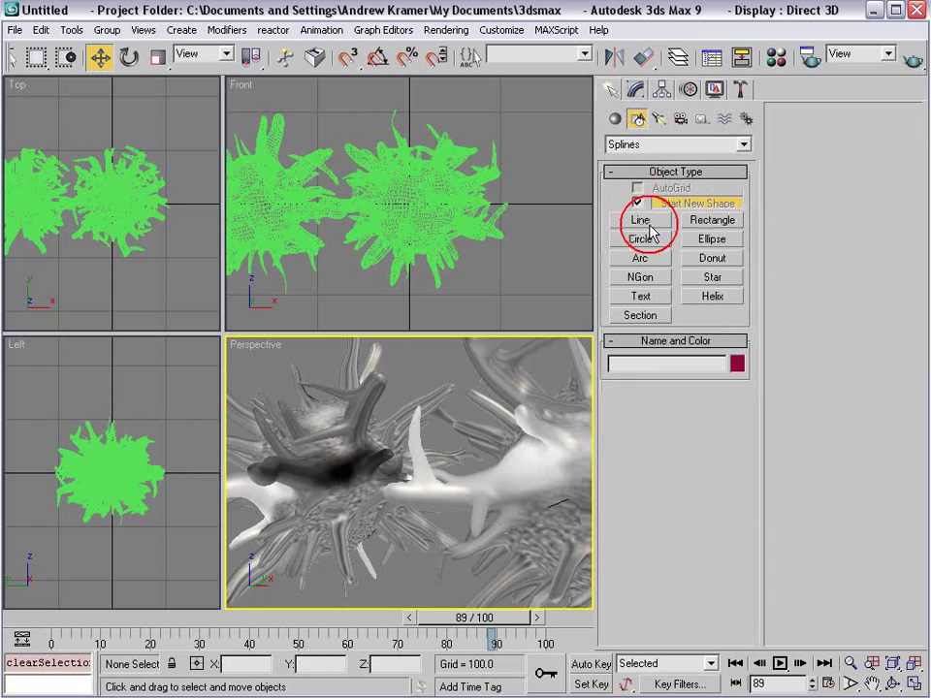
pyautogui.click(641, 296)
pyautogui.scroll(-3, 388, 514)
pyautogui.scroll(2, 397, 541)
pyautogui.click(409, 553)
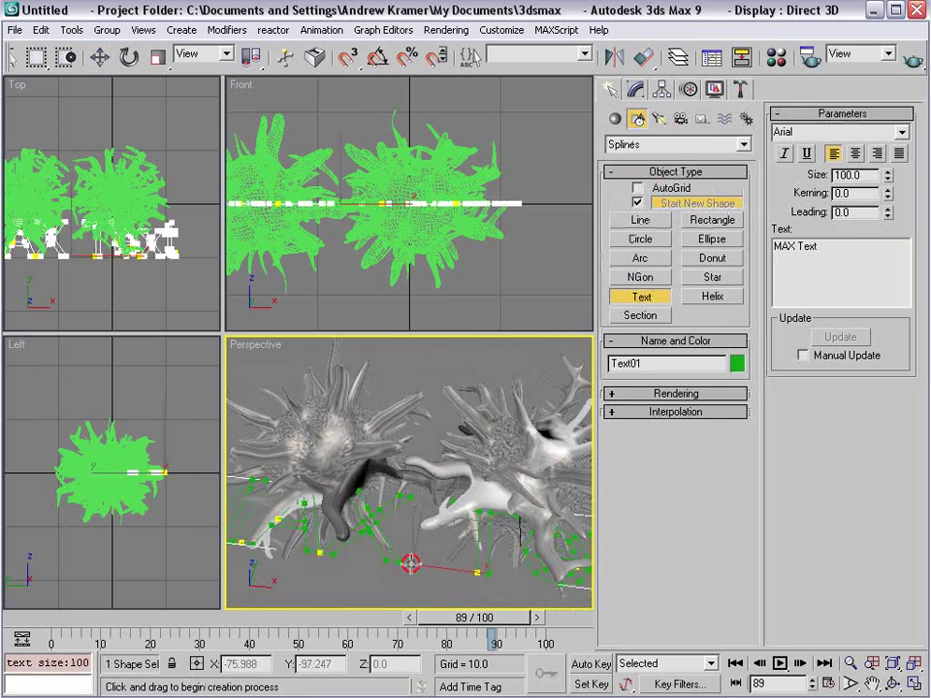
# - Add a Bevel modifier to the text with Level 1 height 21.5 and Level 2 enabled at height 2.5 and outline -0.8
pyautogui.click(637, 89)
pyautogui.click(649, 135)
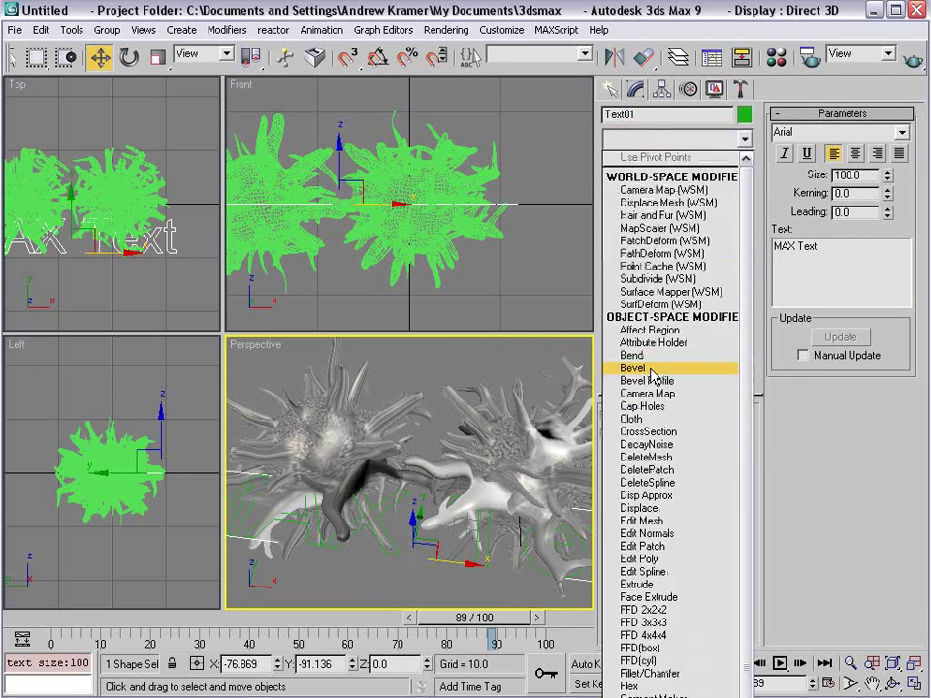
pyautogui.click(635, 368)
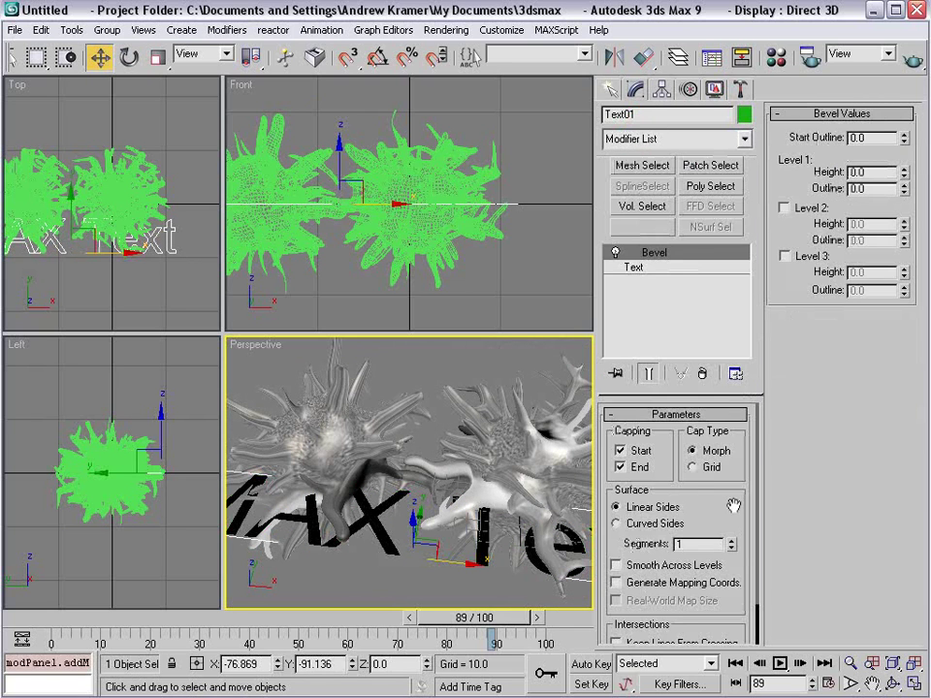
pyautogui.scroll(-2, 733, 507)
pyautogui.moveTo(904, 171); pyautogui.dragTo(906, 140)
pyautogui.click(785, 208)
pyautogui.moveTo(904, 225); pyautogui.dragTo(904, 241)
# - Turn on angle snap and rotate the beveled text about its X axis so it stands upright facing the front
pyautogui.rightClick(428, 515)
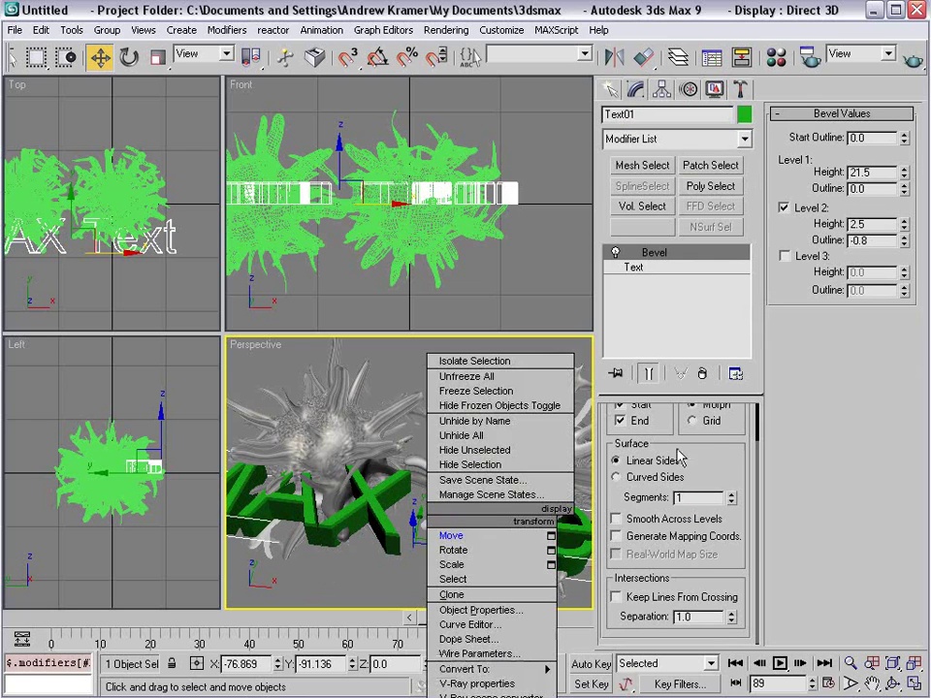
pyautogui.rightClick(409, 477)
pyautogui.click(496, 520)
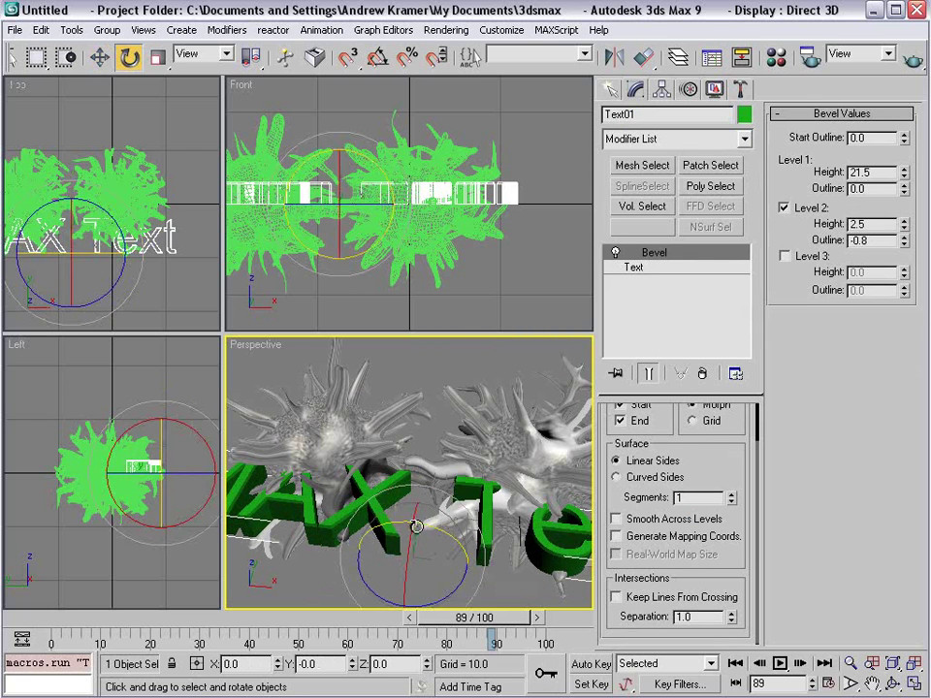
pyautogui.press('a')
pyautogui.moveTo(411, 525); pyautogui.dragTo(392, 641)
pyautogui.rightClick(426, 533)
pyautogui.click(446, 549)
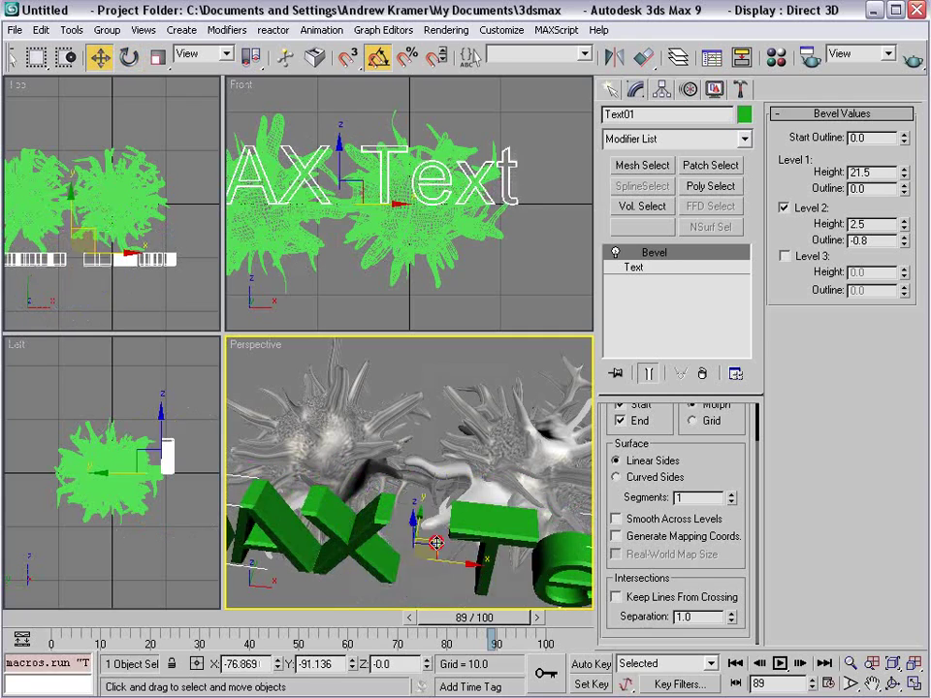
pyautogui.scroll(-5, 436, 543)
pyautogui.moveTo(416, 523)
pyautogui.keyDown('alt'); pyautogui.mouseDown(button='middle')
pyautogui.moveTo(441, 494)
pyautogui.moveTo(422, 504)
pyautogui.mouseUp(button='middle'); pyautogui.keyUp('alt')
pyautogui.scroll(3, 427, 491)
pyautogui.scroll(-3, 424, 493)
# - Give the text a new material from the second sample slot with an orange self-illumination color of about RGB 192, 130, 64
pyautogui.press('m')
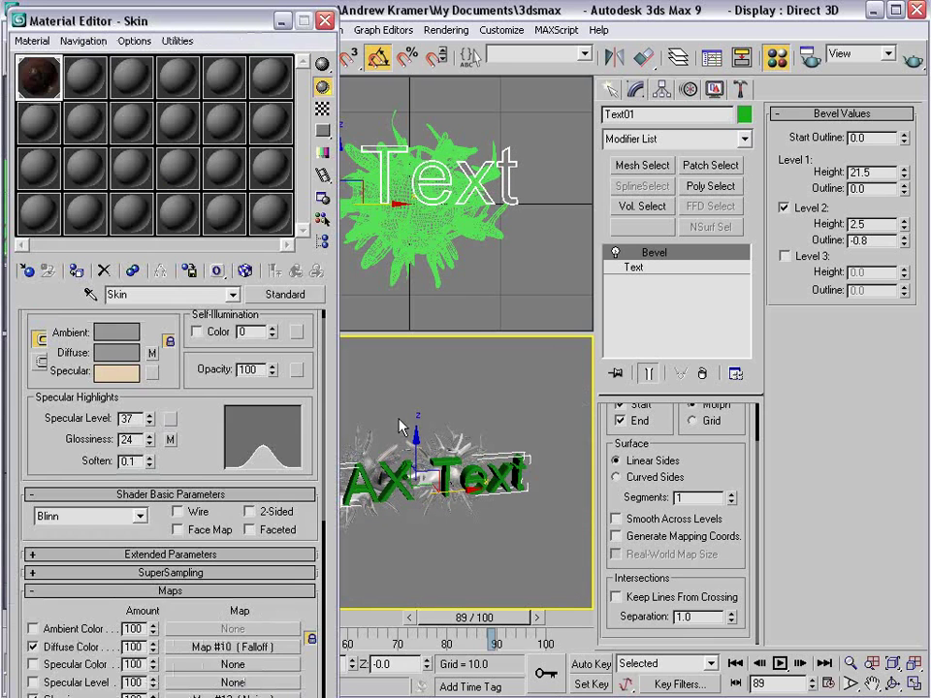
pyautogui.moveTo(160, 22); pyautogui.dragTo(164, 24)
pyautogui.click(97, 87)
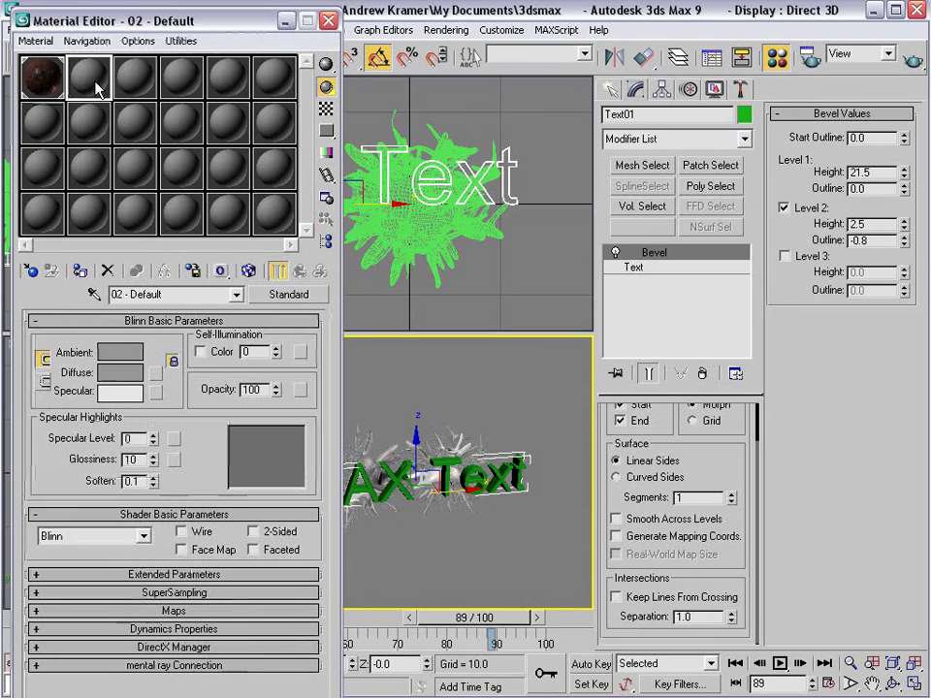
pyautogui.click(201, 352)
pyautogui.click(258, 352)
pyautogui.moveTo(505, 419); pyautogui.dragTo(505, 411)
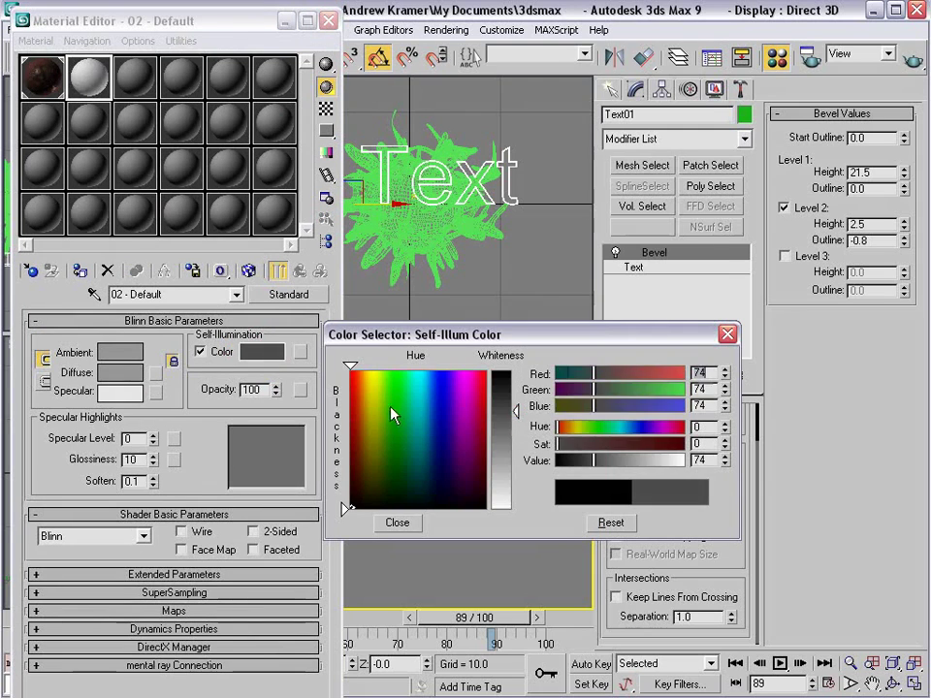
pyautogui.moveTo(393, 415); pyautogui.dragTo(369, 396)
pyautogui.moveTo(647, 390); pyautogui.dragTo(631, 424)
pyautogui.moveTo(668, 460); pyautogui.dragTo(652, 461)
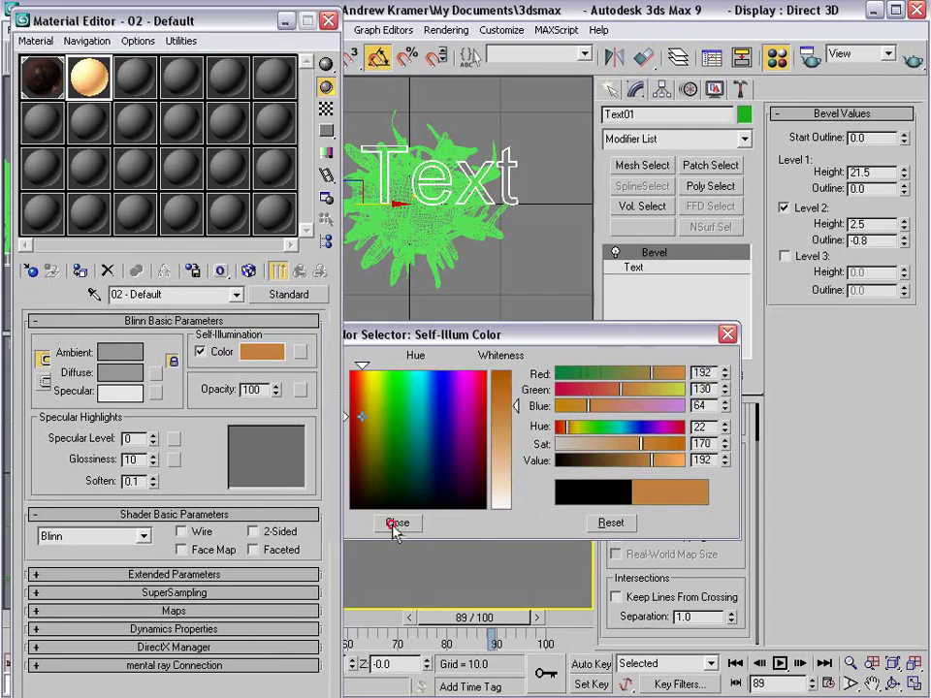
pyautogui.click(397, 523)
pyautogui.moveTo(505, 479); pyautogui.dragTo(507, 481)
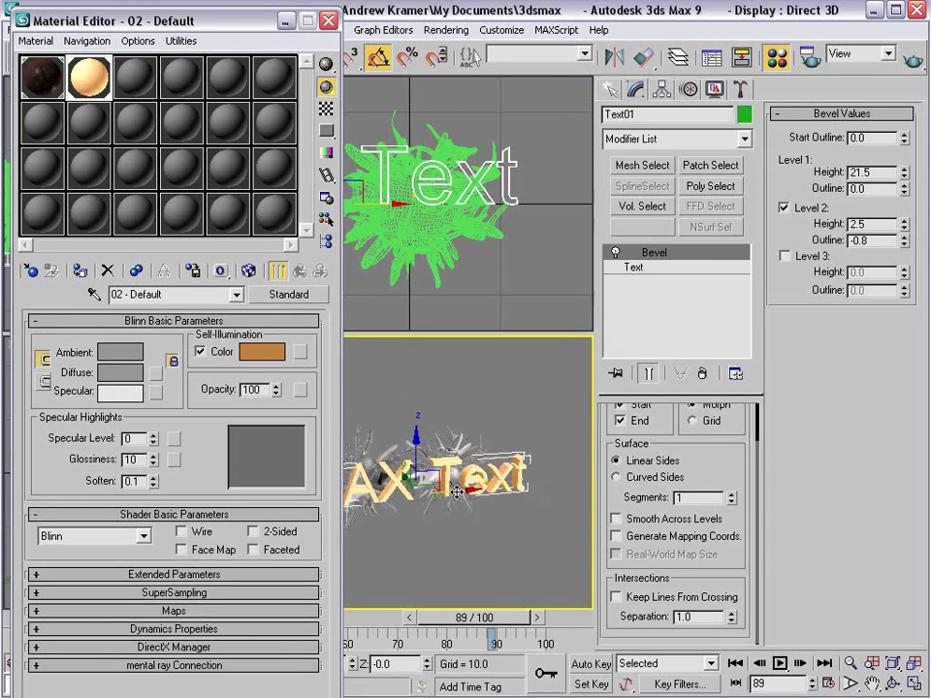
# - Scale the text down and reposition it in front of the gap between the two spiked spheres
pyautogui.scroll(3, 453, 488)
pyautogui.keyDown('alt'); pyautogui.moveTo(453, 488); pyautogui.dragTo(399, 495, button='middle'); pyautogui.keyUp('alt')
pyautogui.rightClick(417, 502)
pyautogui.click(441, 531)
pyautogui.rightClick(441, 531)
pyautogui.click(454, 545)
pyautogui.moveTo(454, 544); pyautogui.dragTo(442, 514)
pyautogui.keyDown('alt'); pyautogui.moveTo(441, 514); pyautogui.dragTo(400, 498, button='middle'); pyautogui.keyUp('alt')
pyautogui.scroll(3, 436, 488)
pyautogui.rightClick(453, 485)
pyautogui.click(475, 502)
# - Deselect the text, check a render of the perspective view at frame 89, and close the render window
pyautogui.click(496, 530)
pyautogui.hotkey('shift', 'q')
pyautogui.click(563, 357)
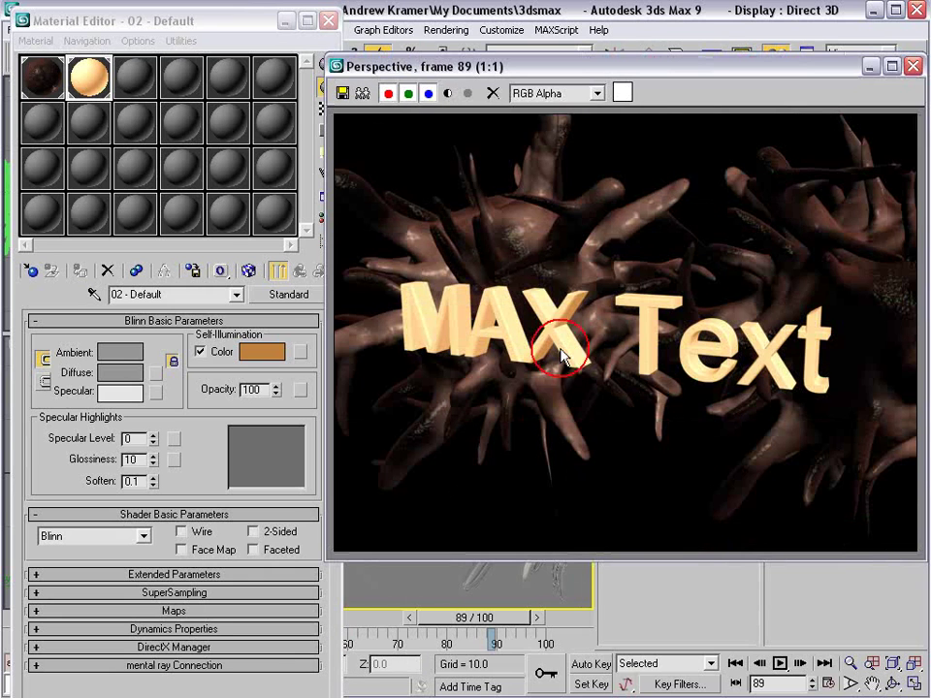
pyautogui.click(913, 66)
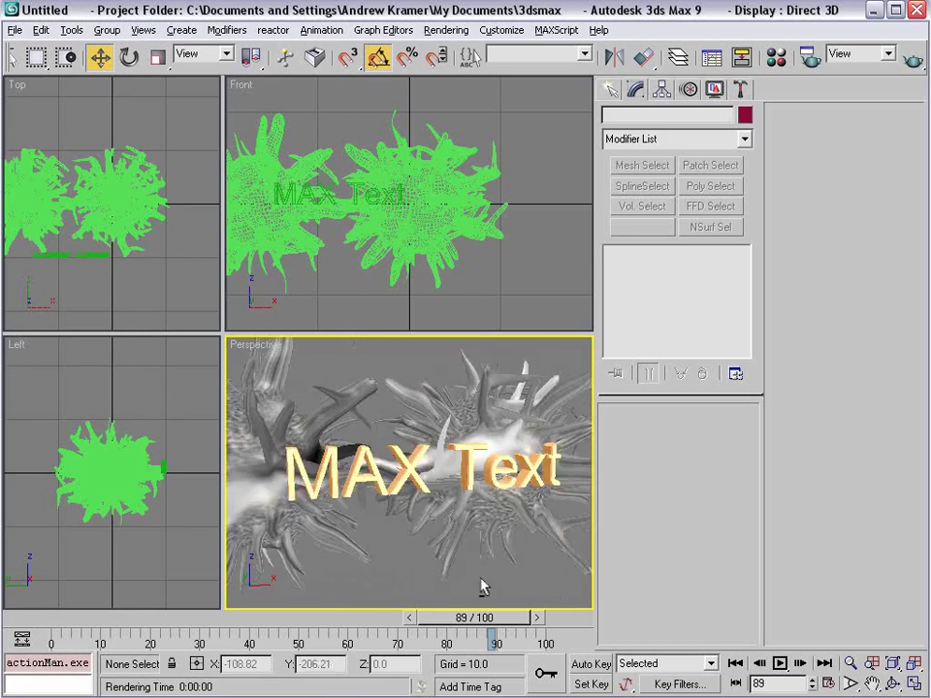